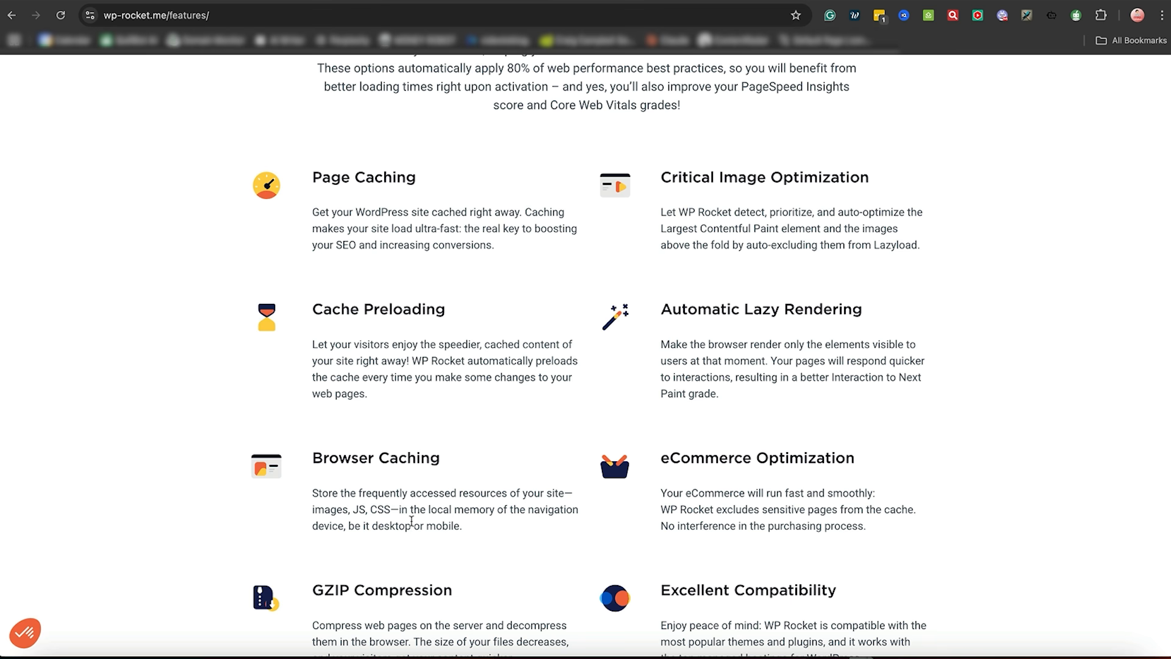
Review the WP Rocket features page from page caching through file optimization, media, preloading, database and CDN, and return to its beginning
scroll(412, 521, "down", 7)
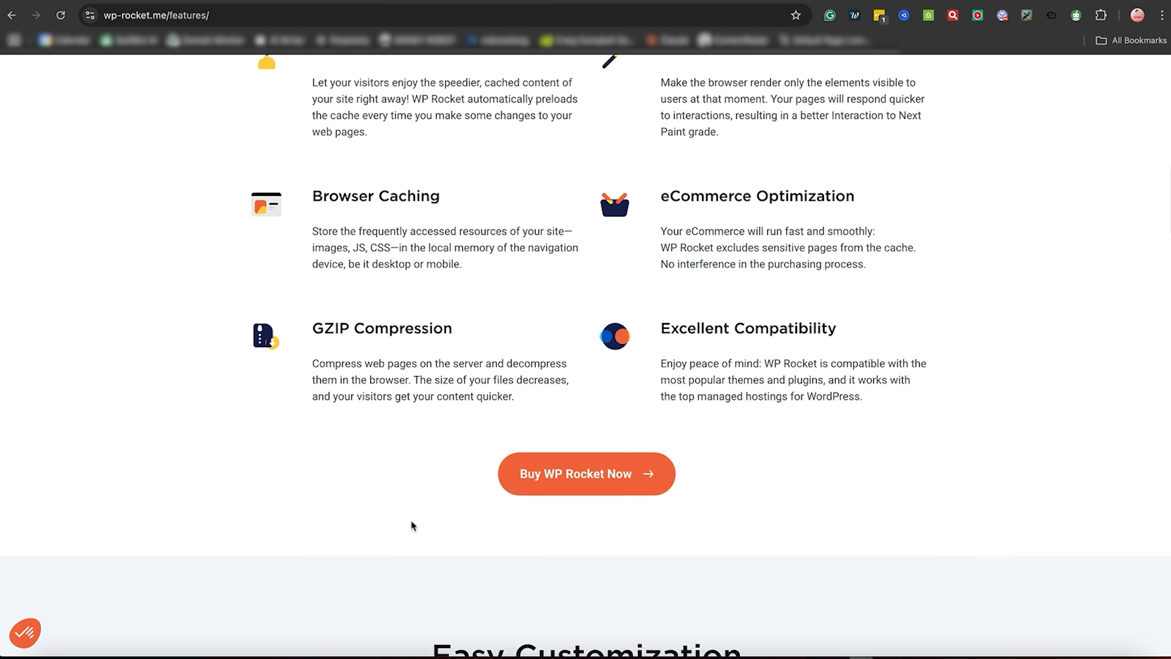
scroll(412, 526, "down", 9)
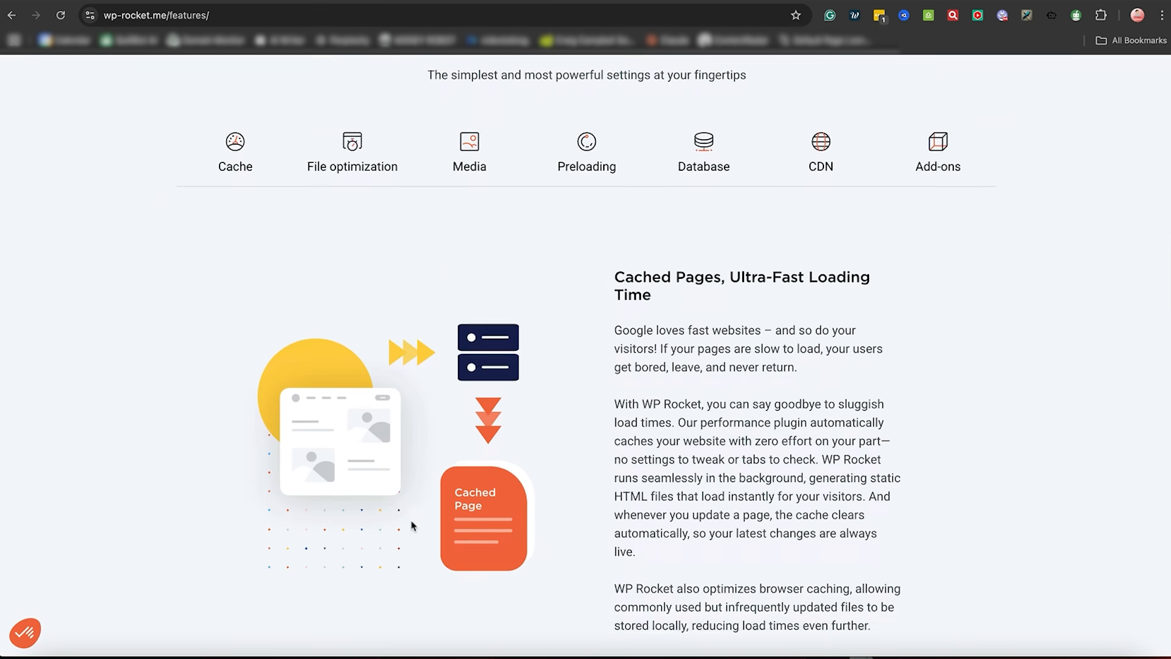
scroll(411, 526, "down", 8)
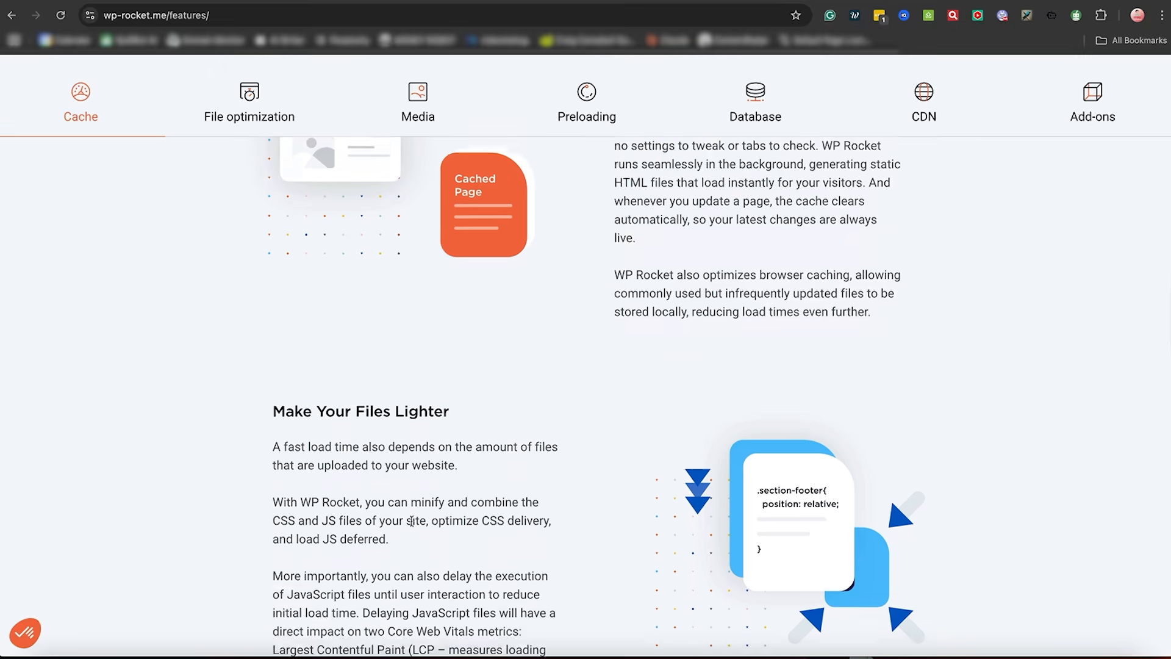
scroll(412, 525, "down", 1)
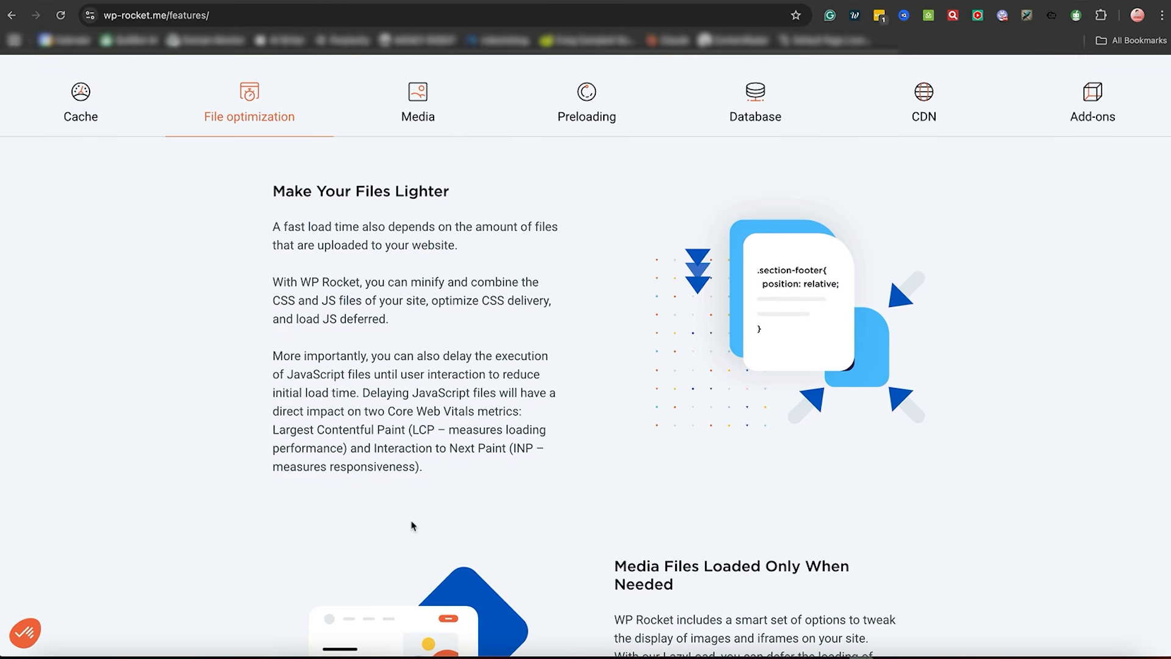
scroll(412, 526, "down", 7)
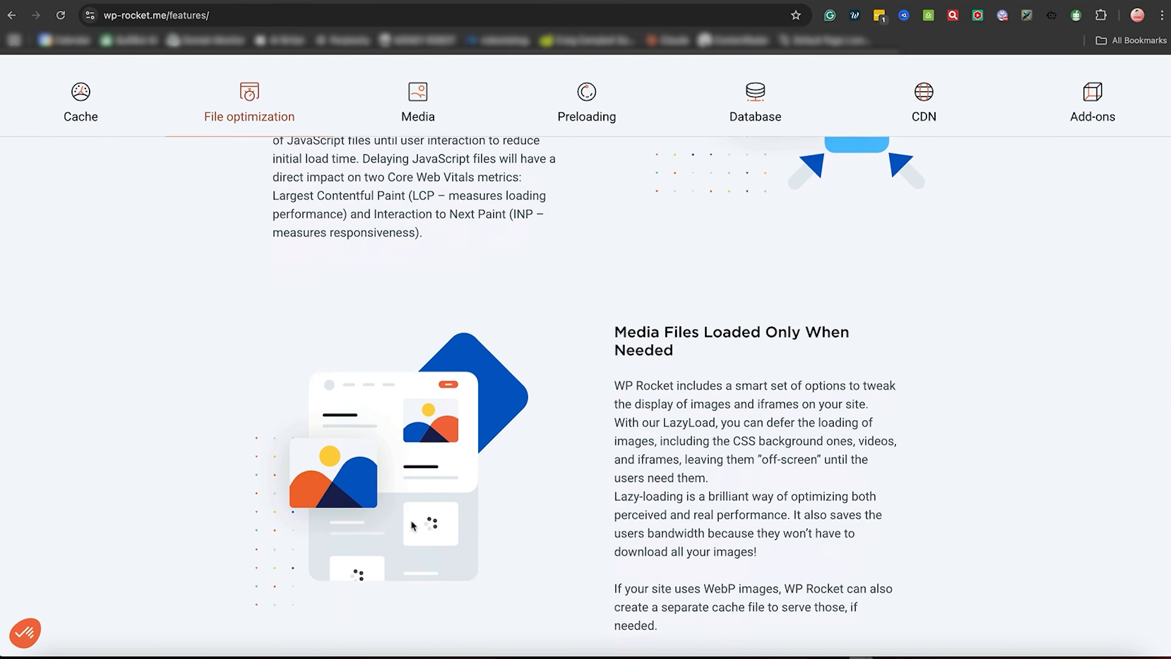
scroll(411, 526, "down", 5)
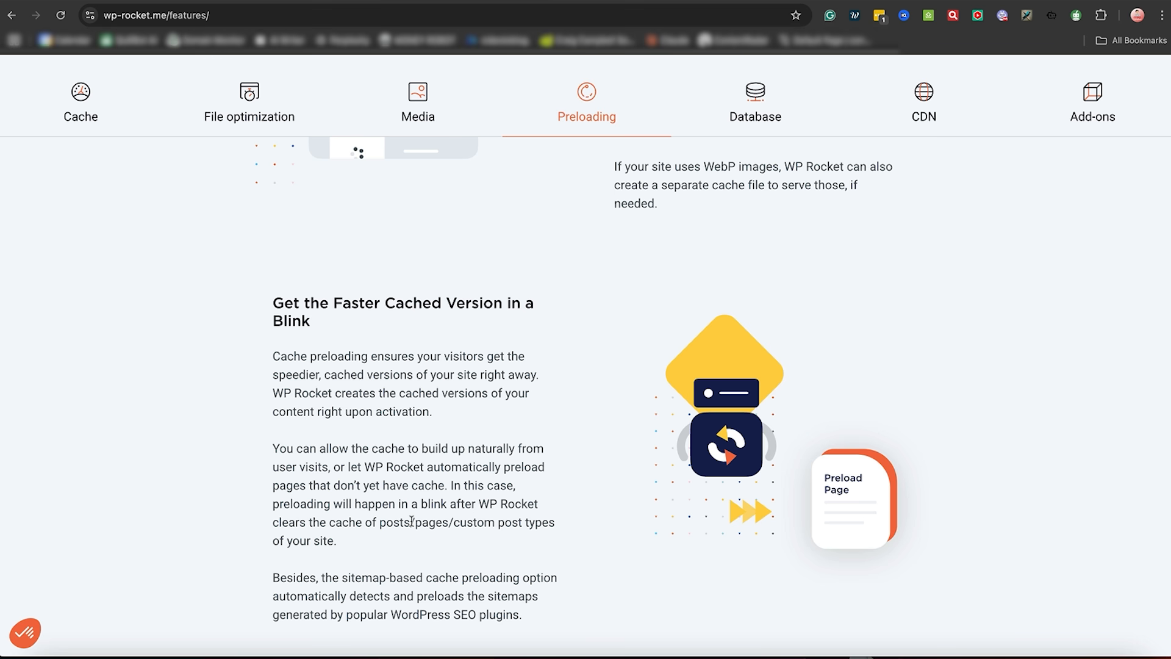
scroll(411, 521, "down", 7)
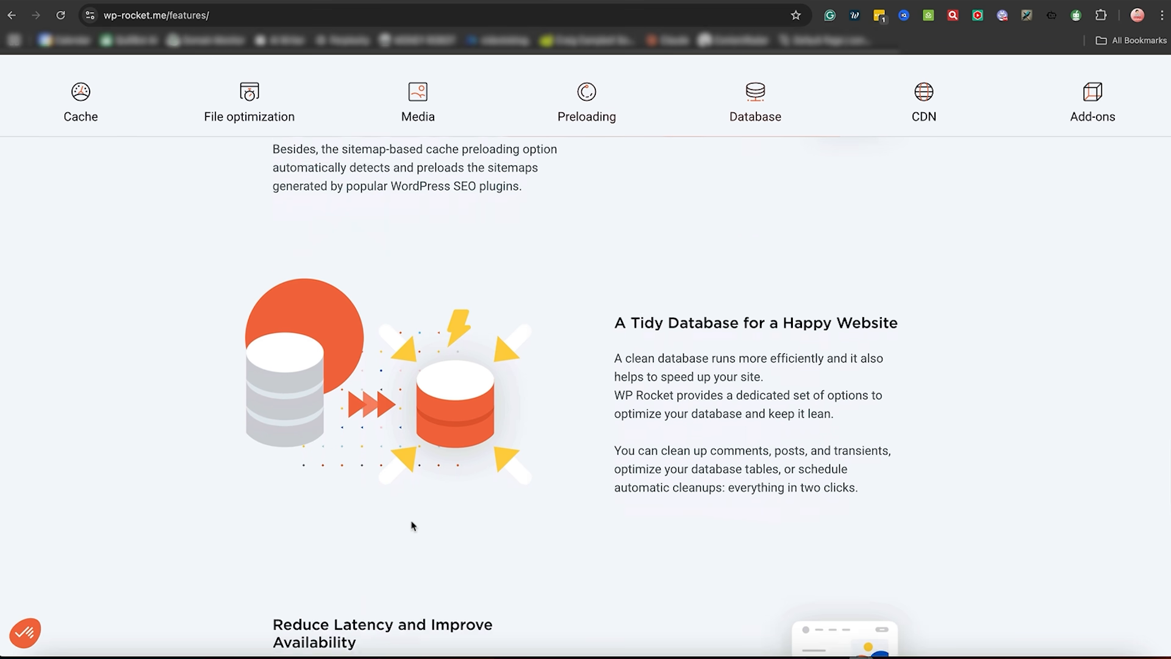
scroll(413, 526, "down", 6)
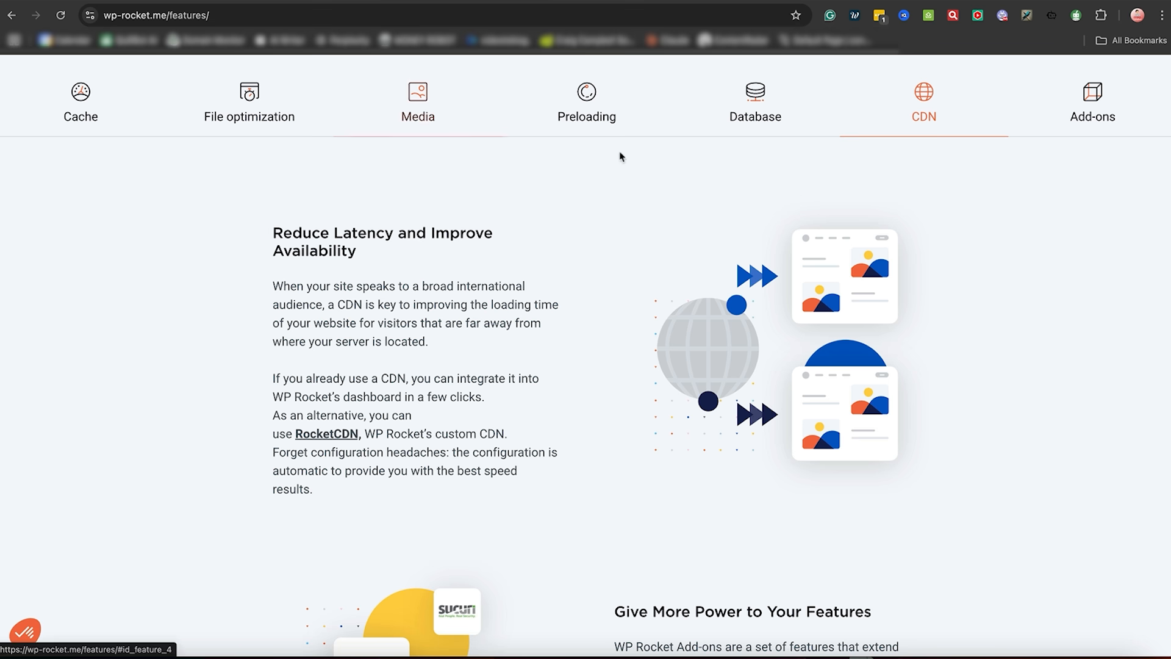
left_click_drag(632, 181, 628, 99)
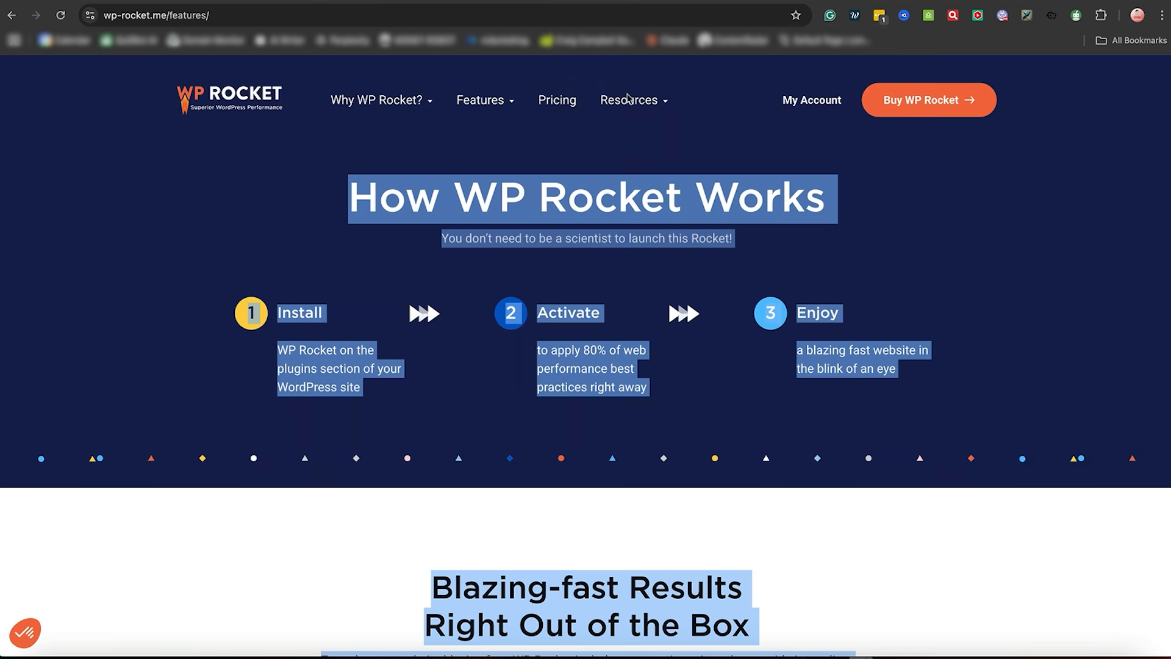
Check the WP Rocket pricing page, including the website-count options of the Multi licence, and return to the features page
left_click(555, 101)
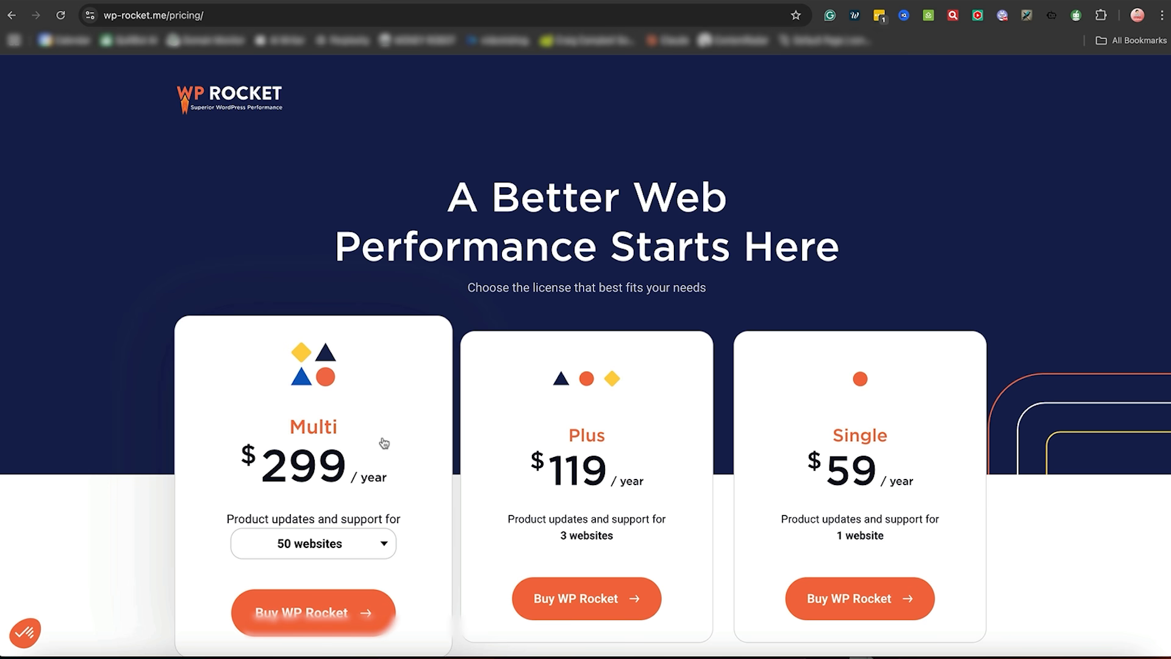
left_click(366, 555)
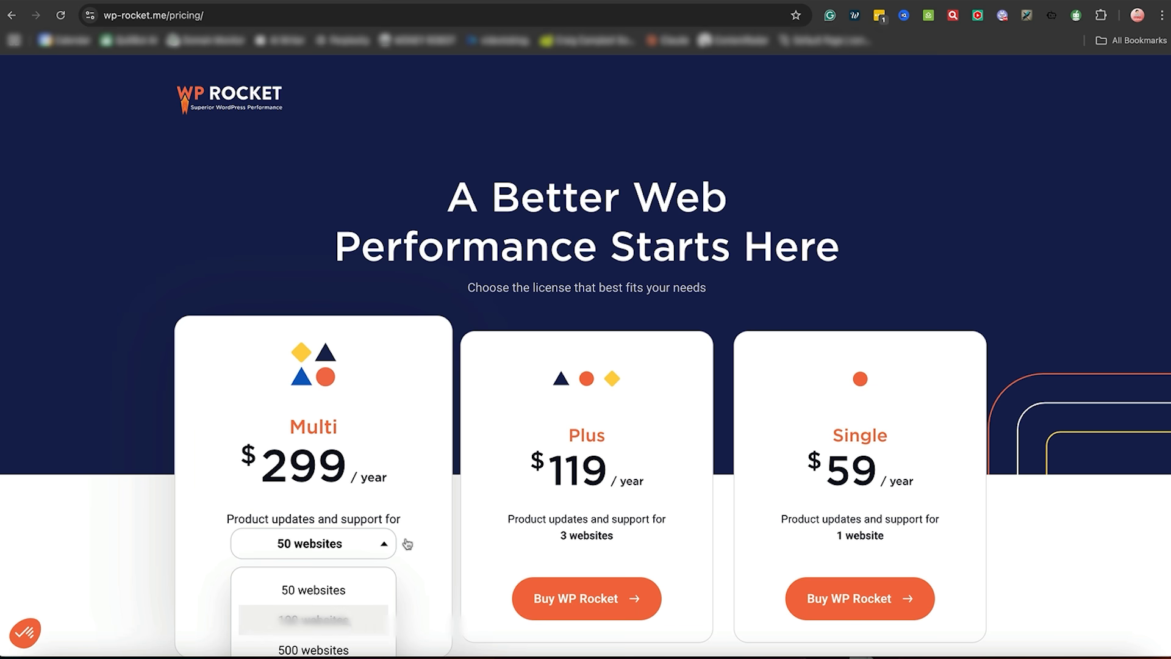
left_click(820, 234)
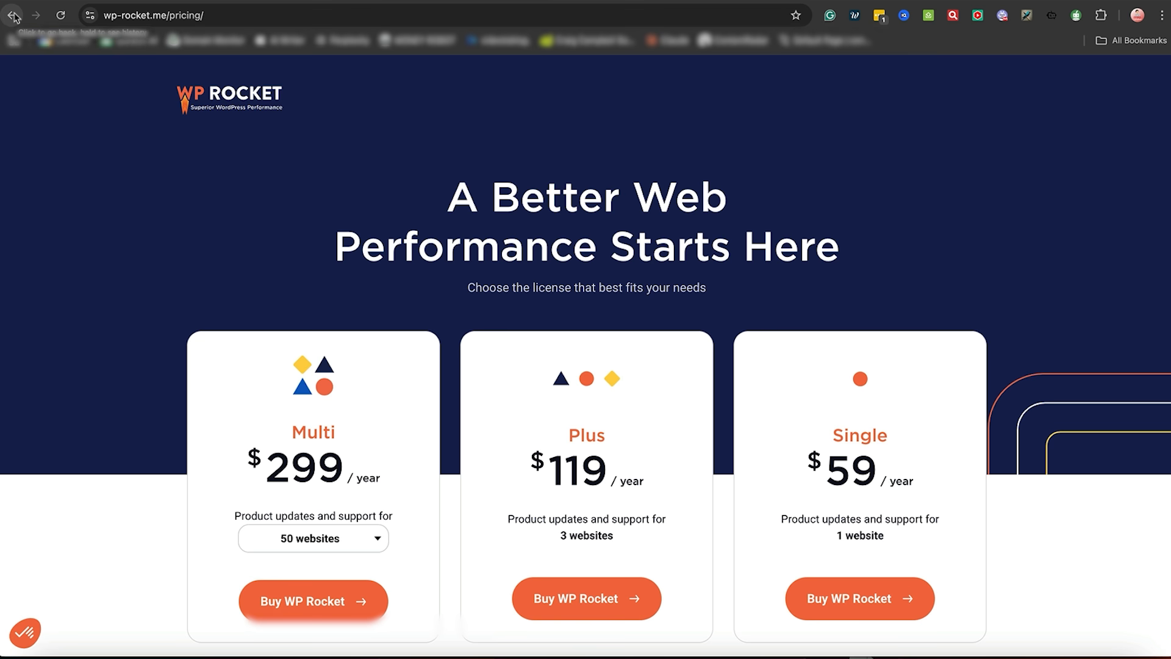
left_click(13, 17)
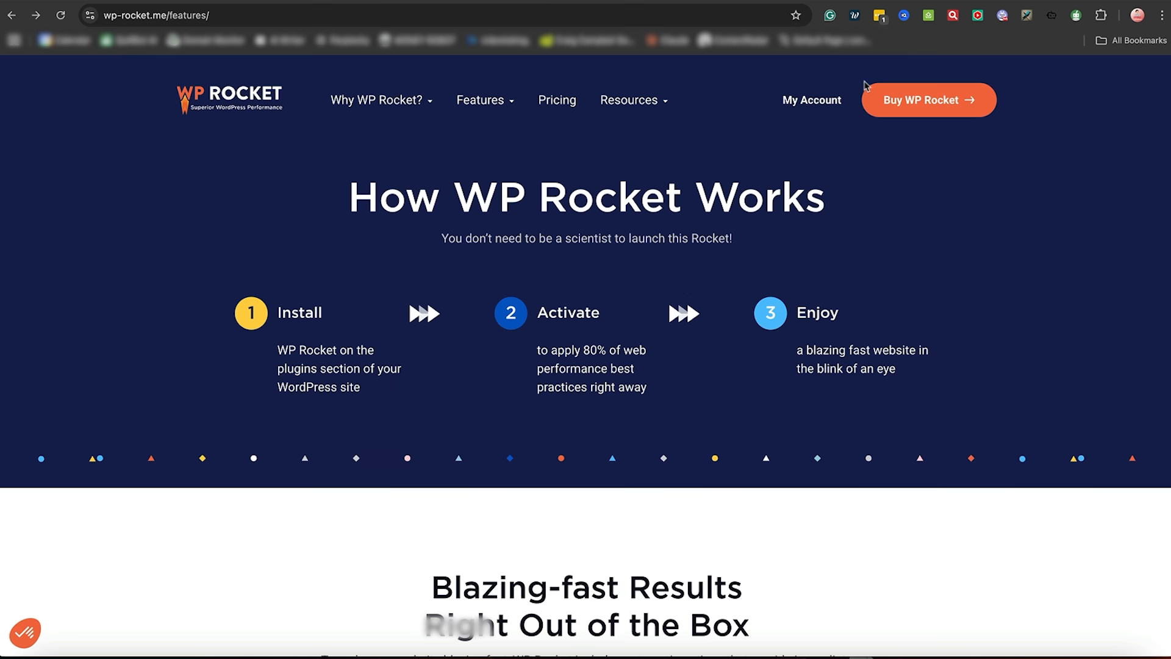
Open the WP Rocket account, complete the human verification, and view the billing page with its invoices
left_click(815, 101)
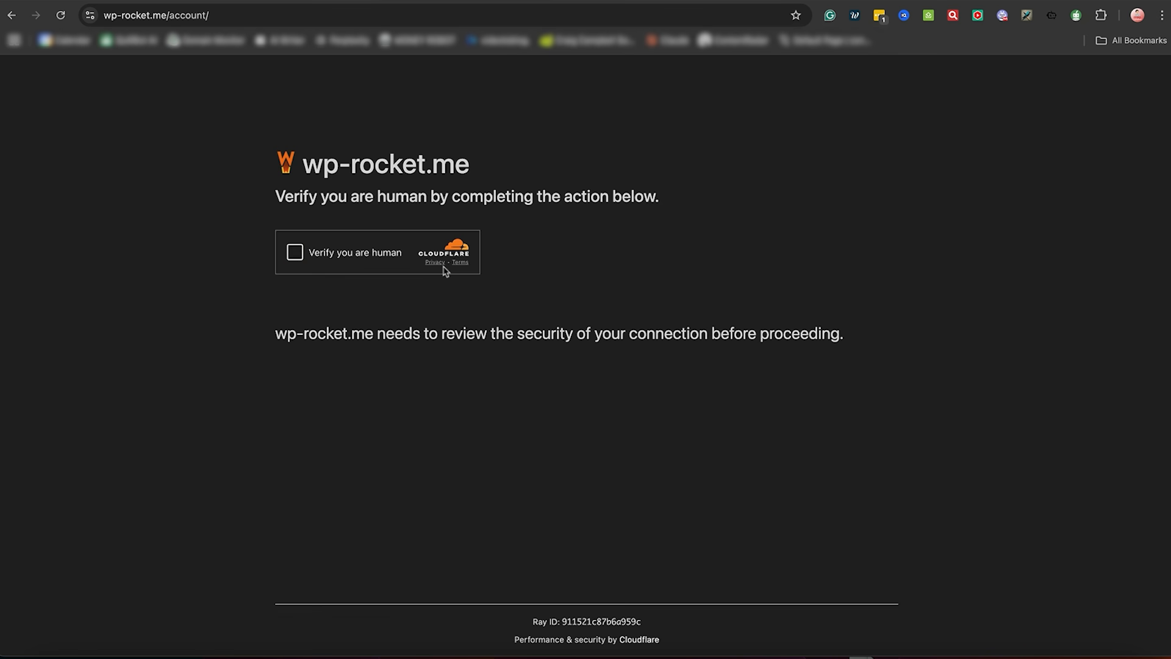
left_click(295, 252)
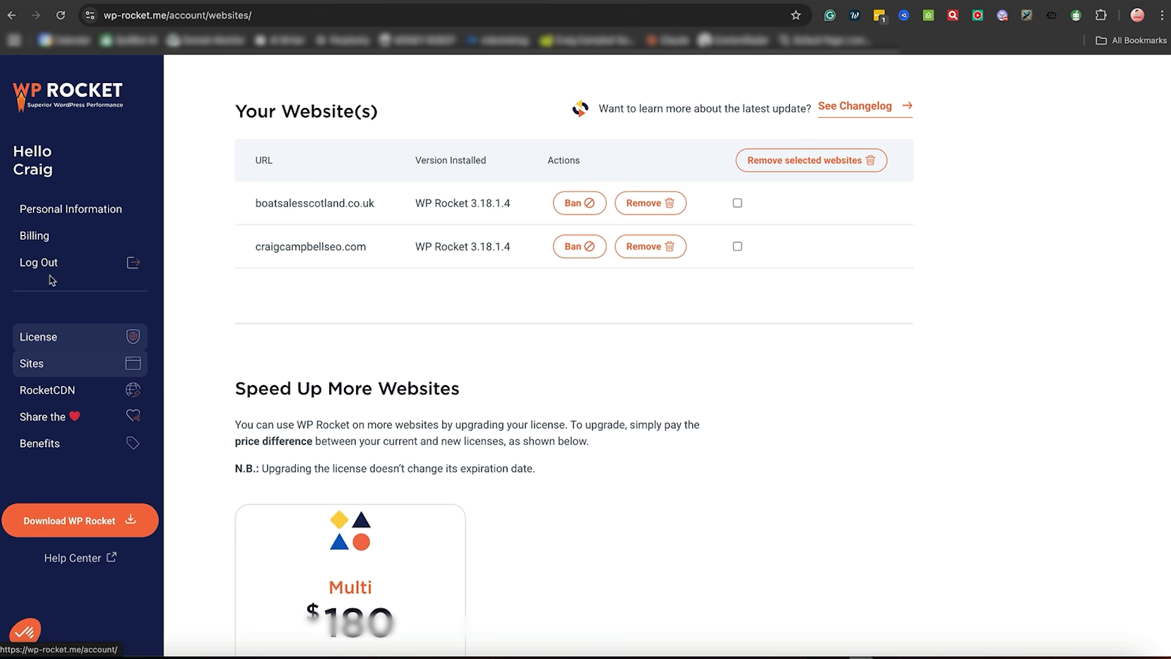
left_click(48, 237)
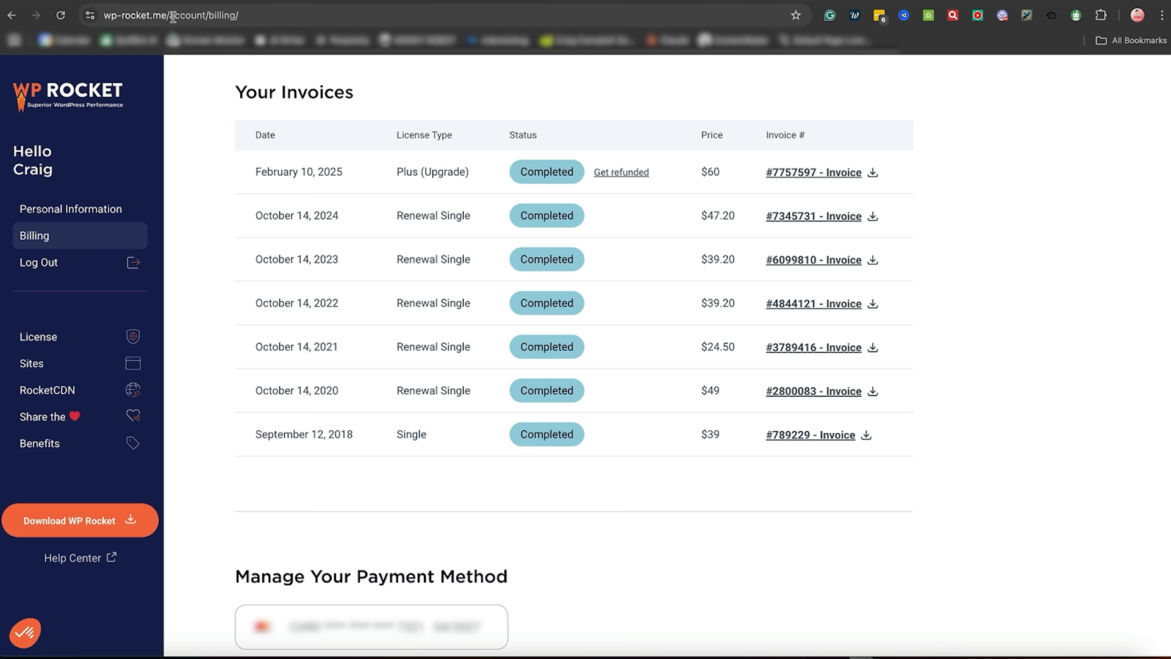
Shorten the page address to wp-rocket.me and load the WP Rocket home page
left_click_drag(171, 14, 356, 34)
key("BackSpace")
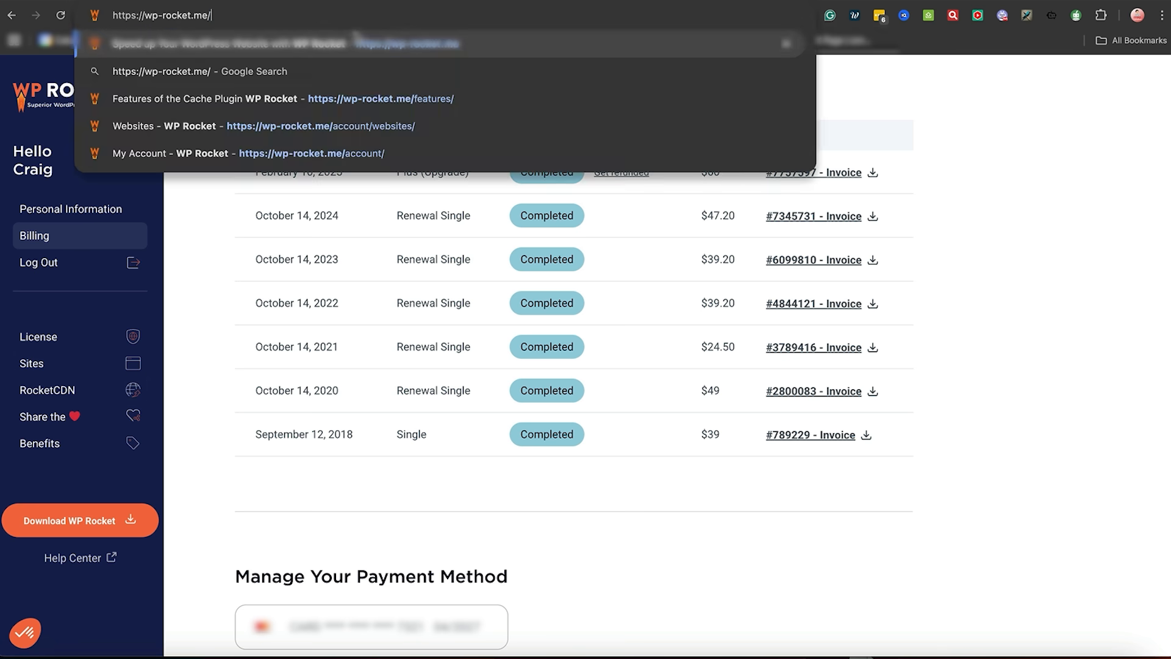
key("Return")
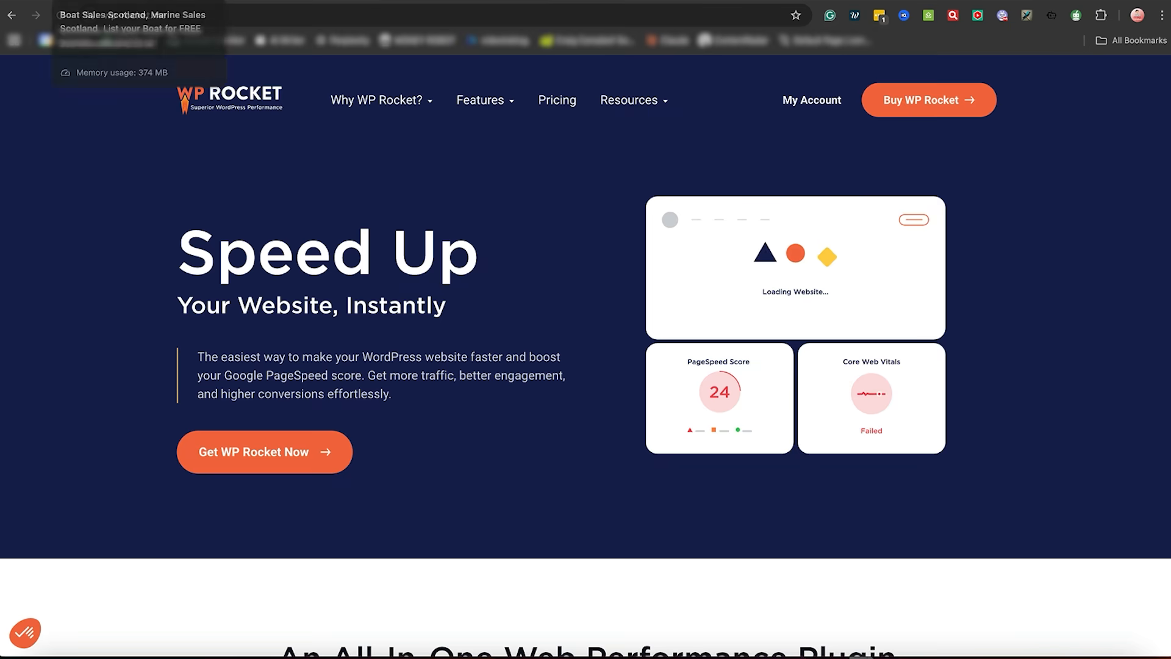
Switch to the Boat Sales Scotland website and look over its home page down to the featured boats for sale
left_click(86, 1)
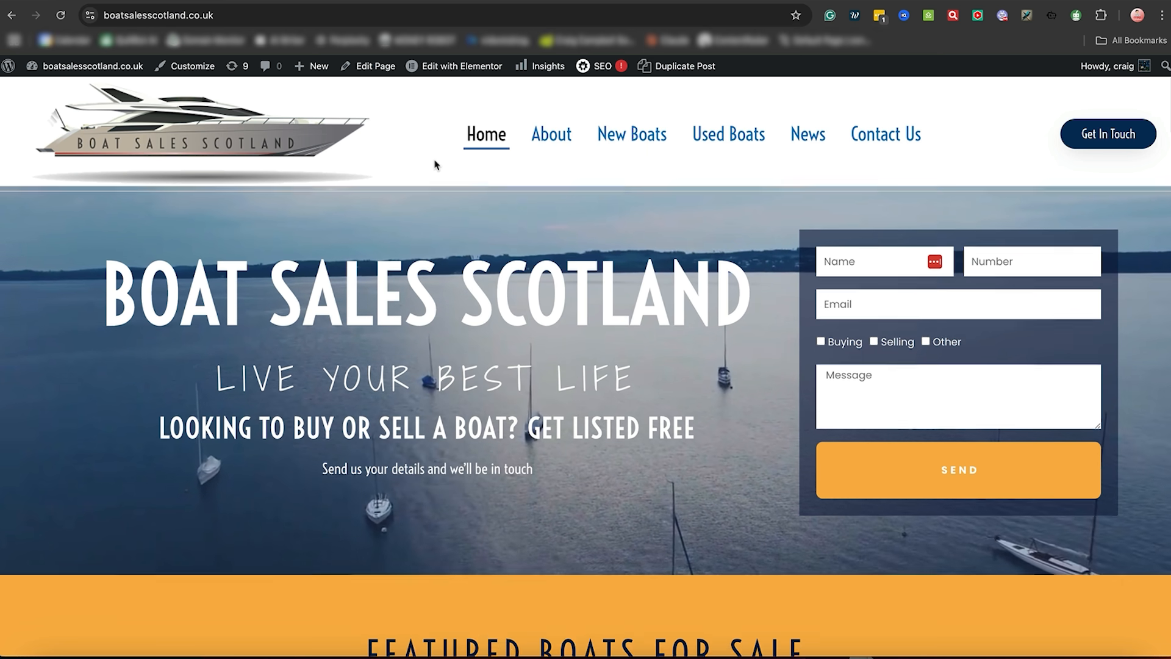
scroll(435, 165, "down", 1)
scroll(435, 164, "down", 6)
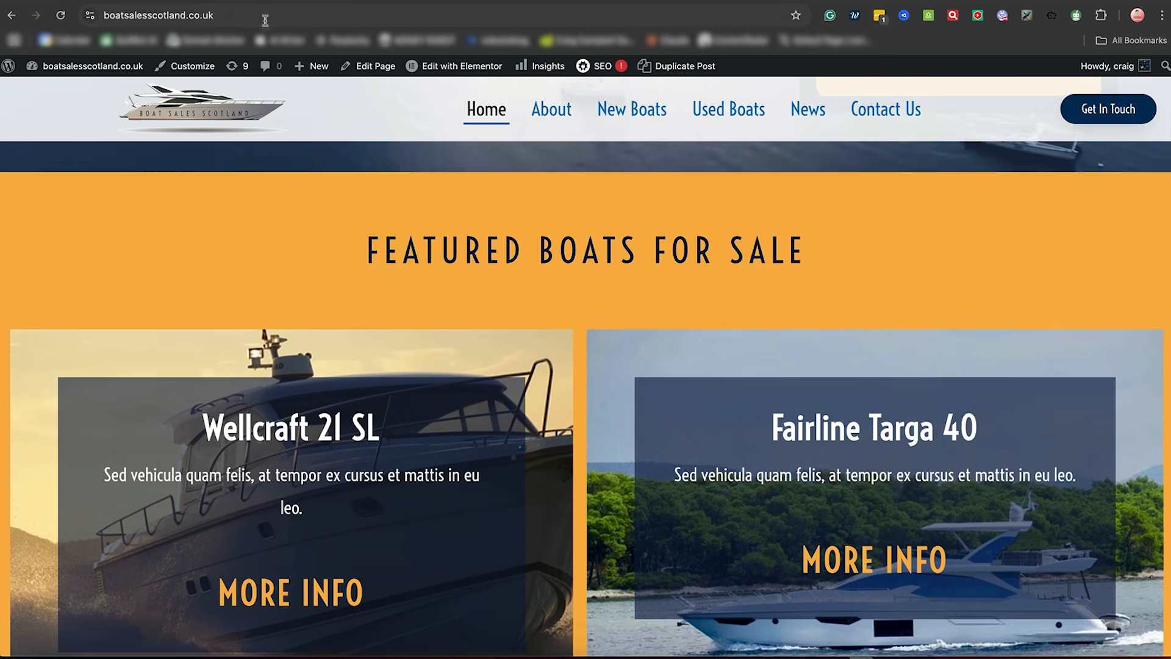
scroll(84, 65, "up", 7)
mouse_move(83, 65)
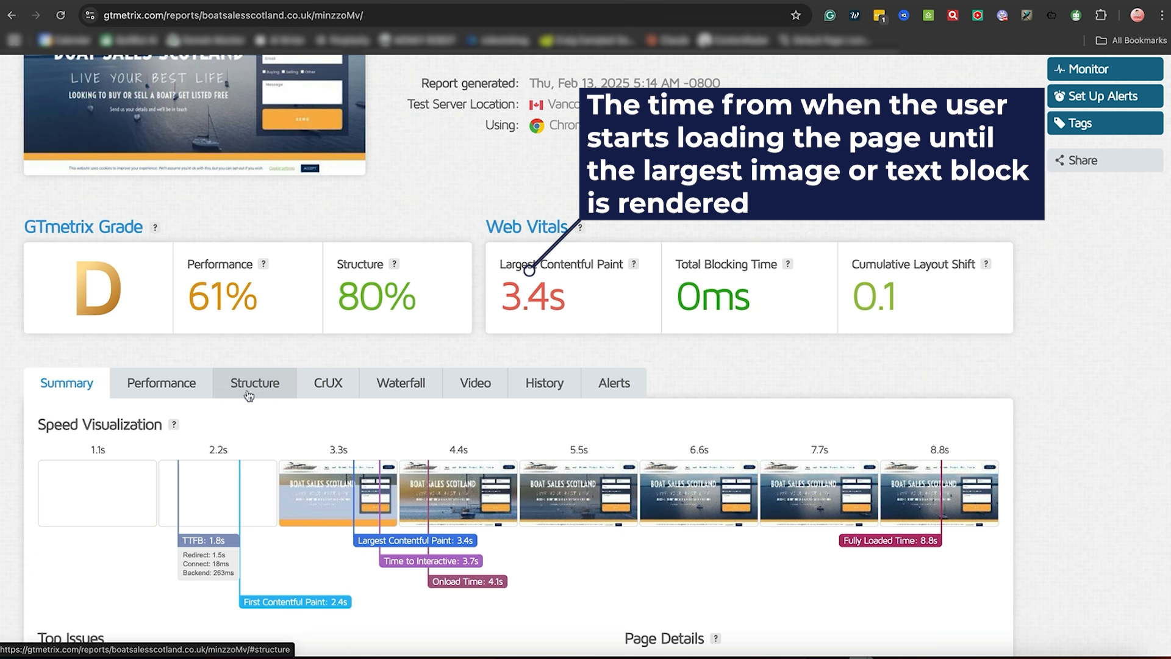
Examine the performance metrics in the GTmetrix report for boatsalesscotland.co.uk, including the explanations for Total Blocking Time, Speed Index and First Contentful Paint
left_click(161, 386)
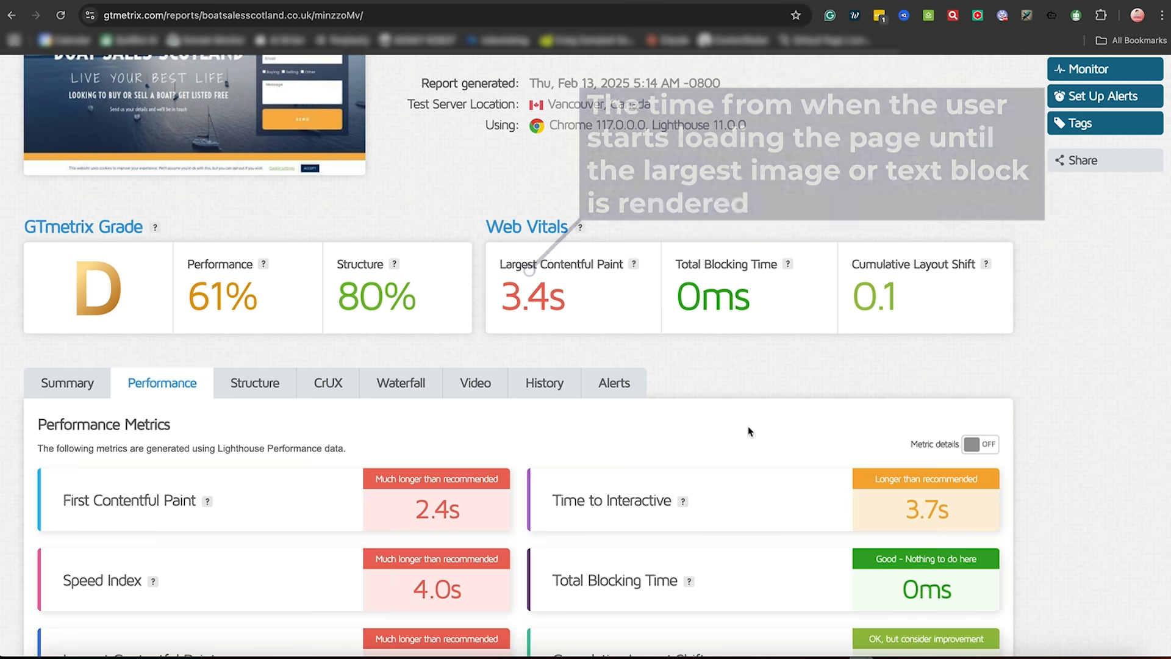
scroll(748, 431, "down", 3)
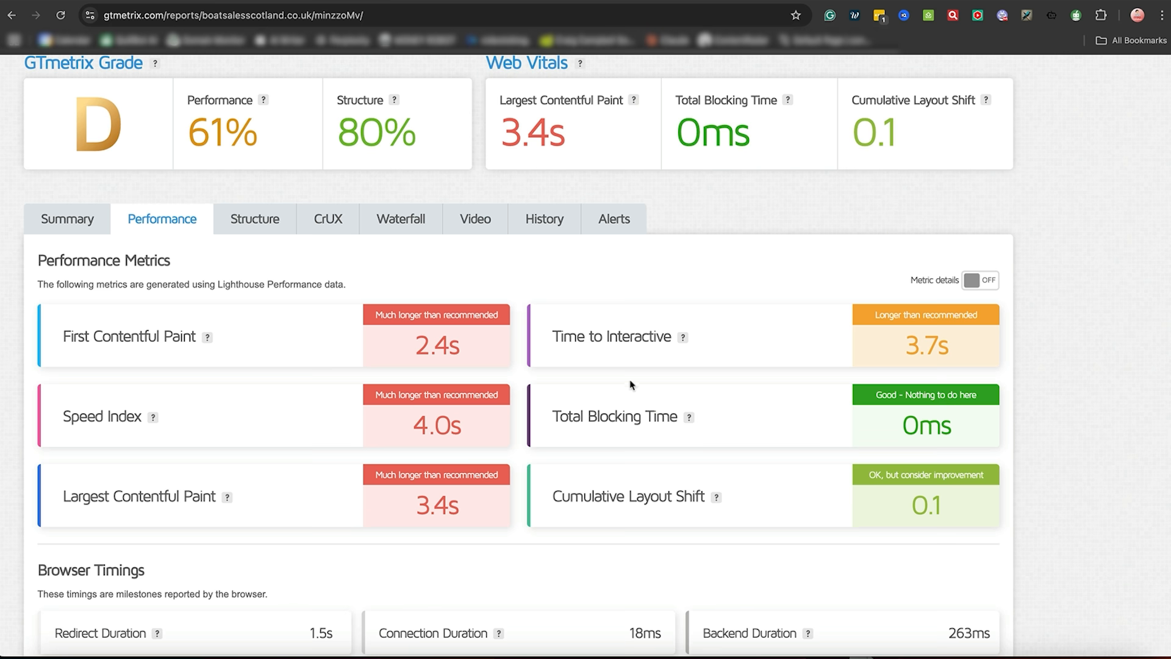
mouse_move(693, 421)
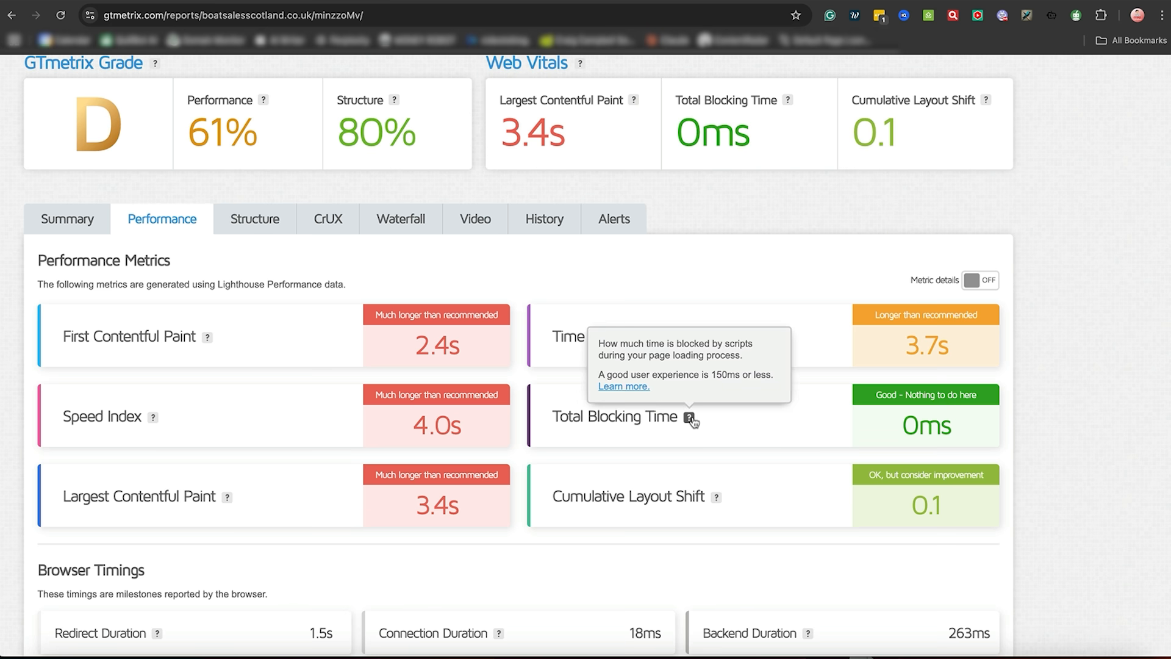
mouse_move(152, 419)
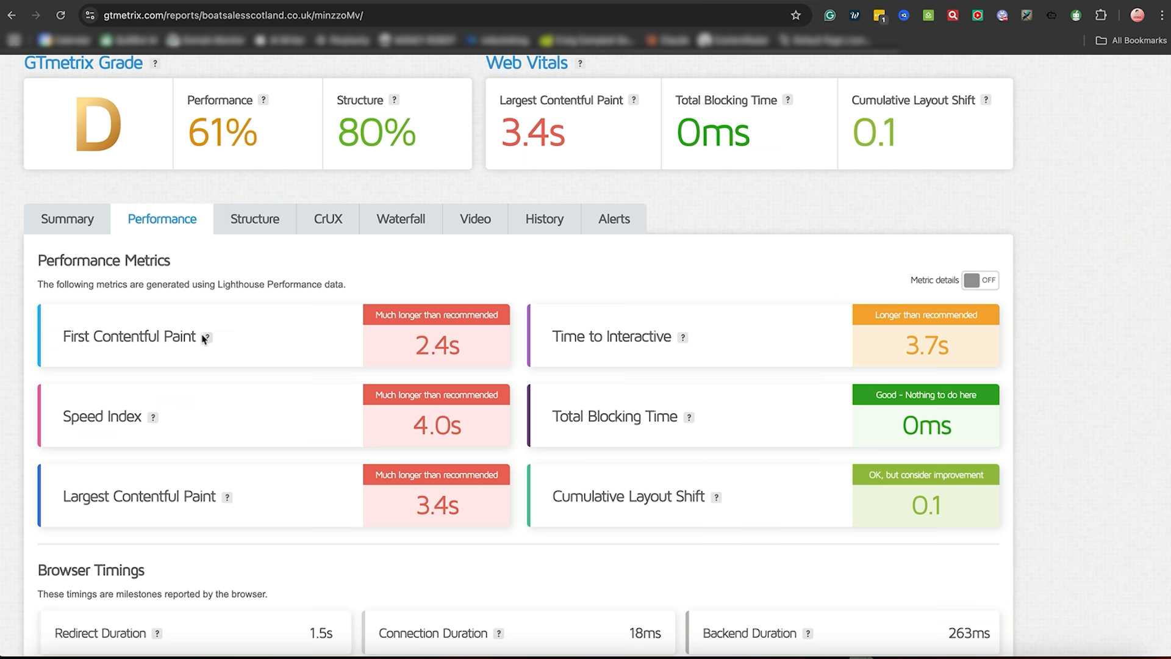
mouse_move(208, 341)
left_click_drag(726, 211, 726, 58)
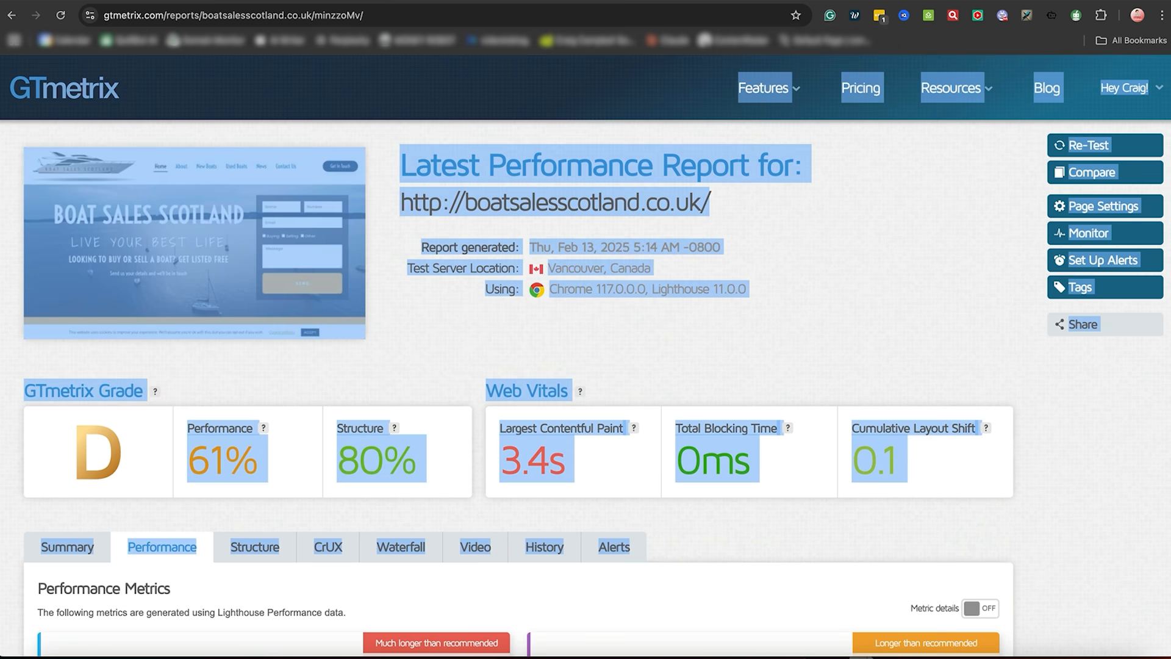
Go to the Boat Sales Scotland site's WordPress dashboard and open the form for uploading a new plugin
left_click(97, 2)
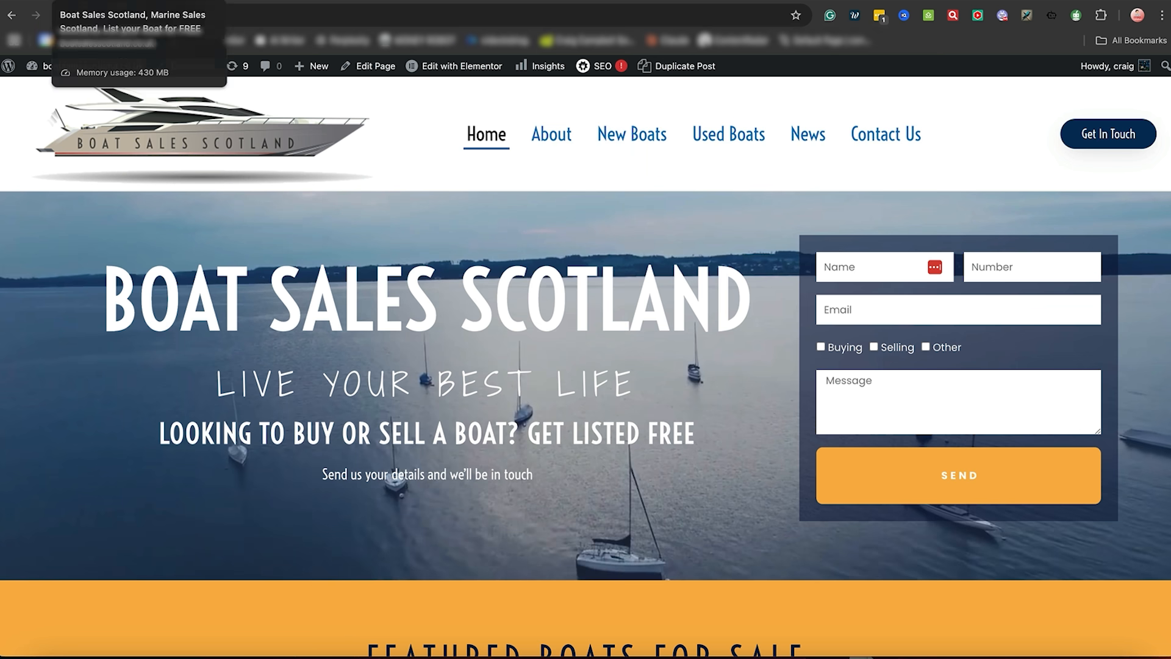
left_click(91, 69)
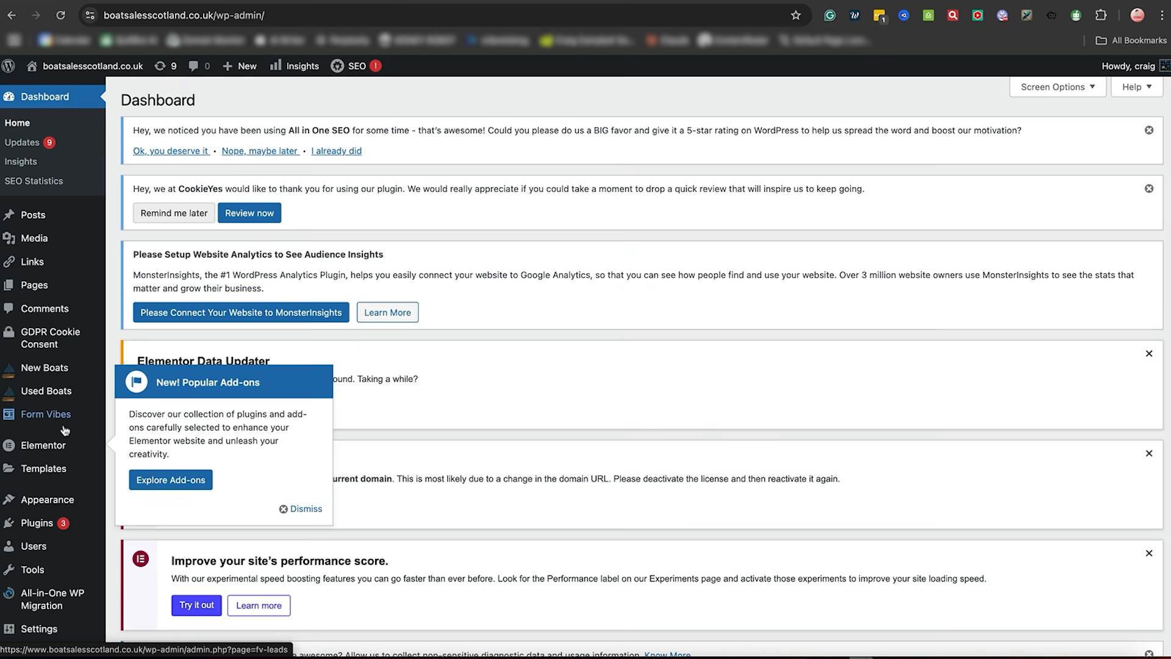
mouse_move(59, 523)
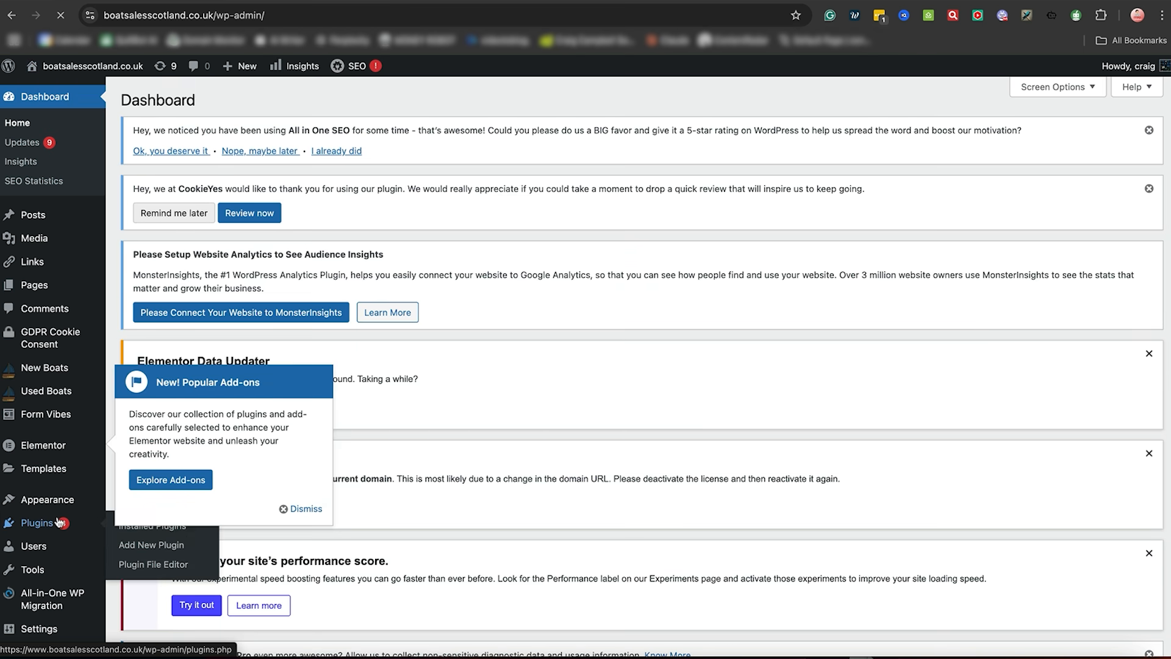
left_click(59, 522)
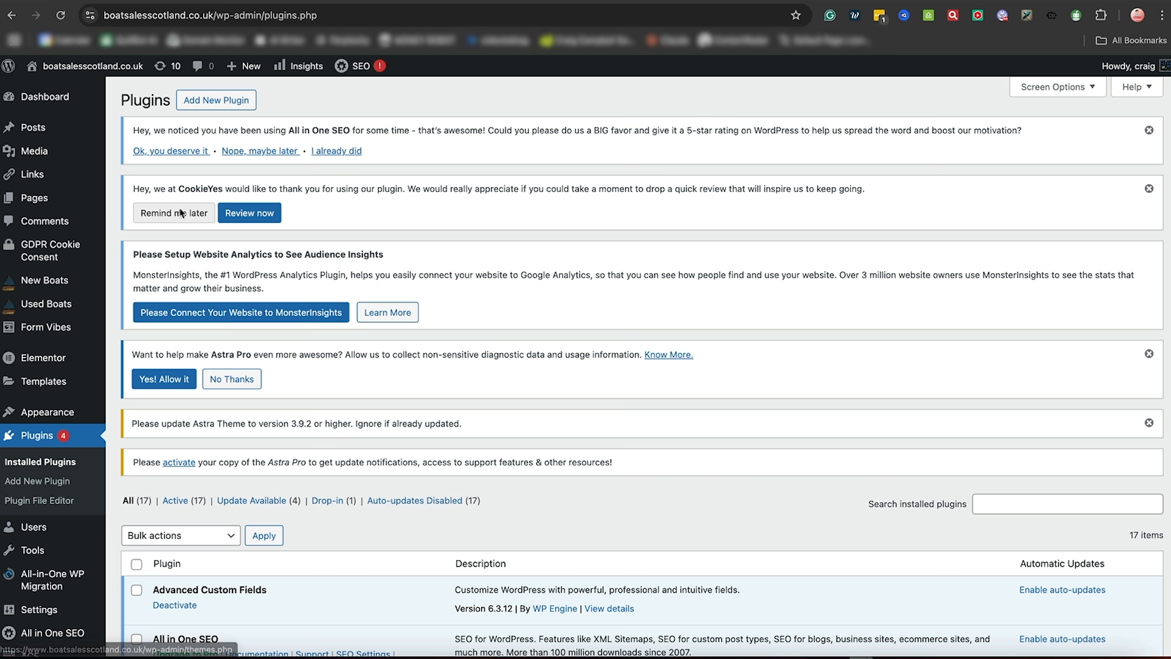
left_click(235, 102)
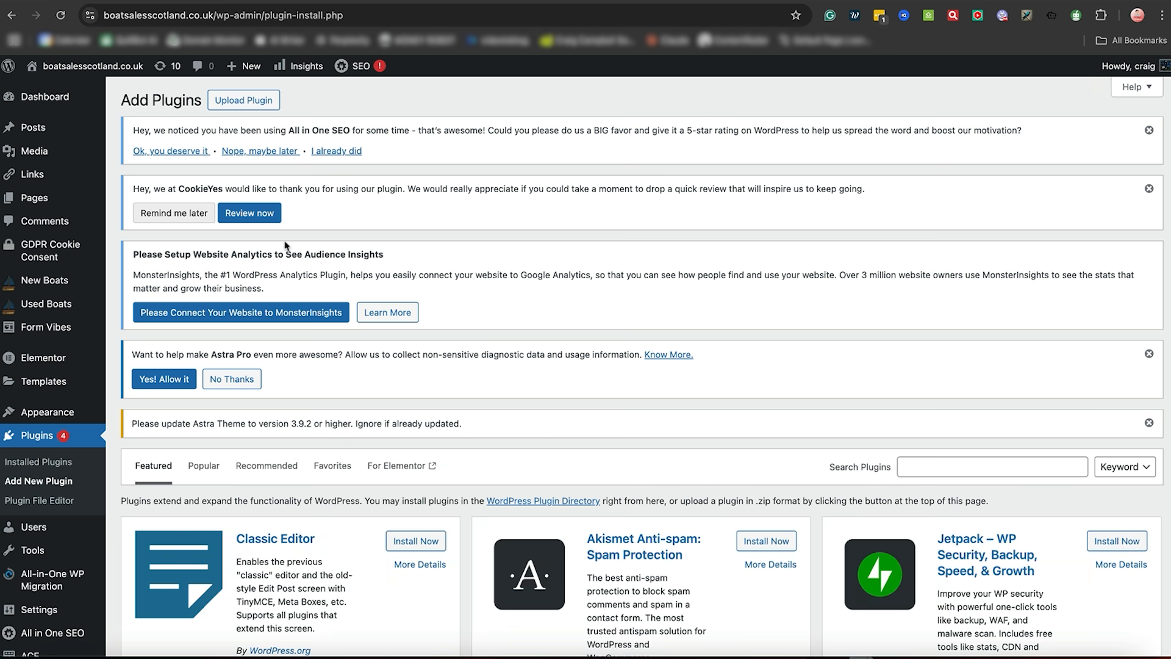
left_click(244, 100)
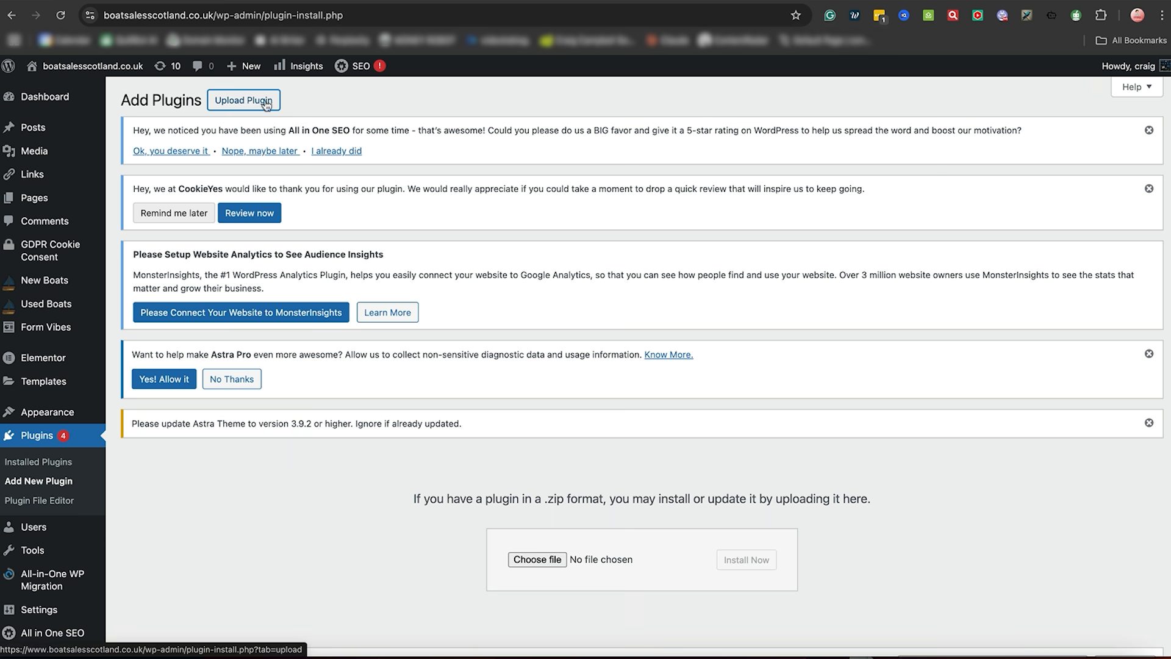
Search the computer for "wp-rocket" and choose wp-rocket_3.18.1.4 (4).zip as the plugin file for upload
left_click(537, 559)
left_click(744, 52)
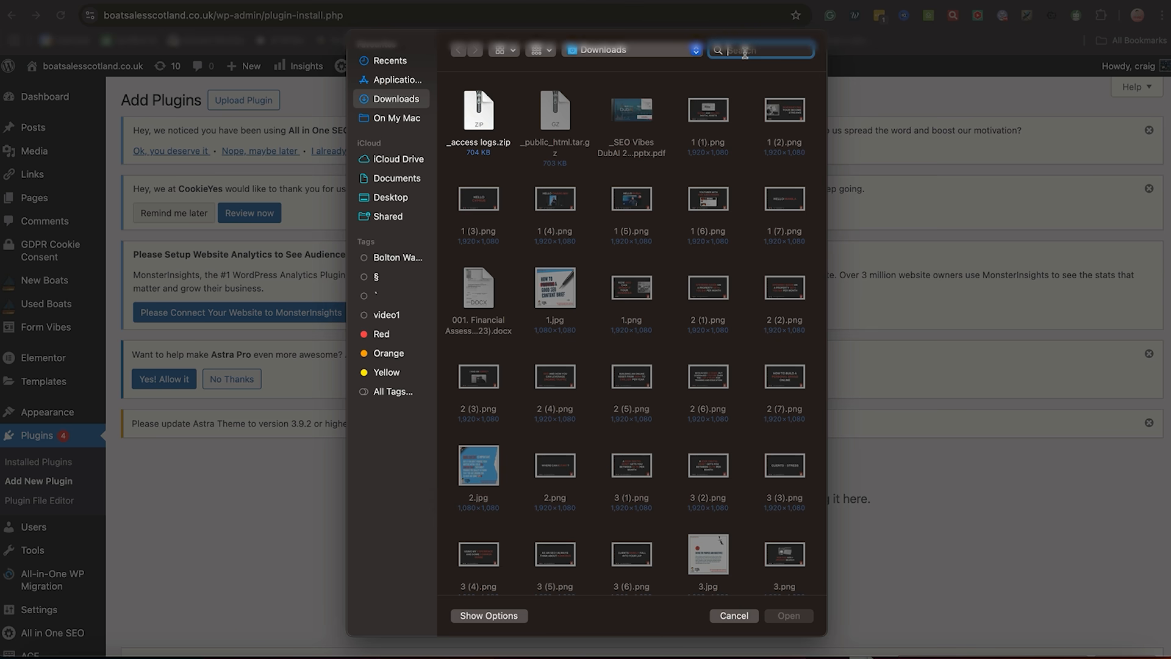
type("wp-rocket")
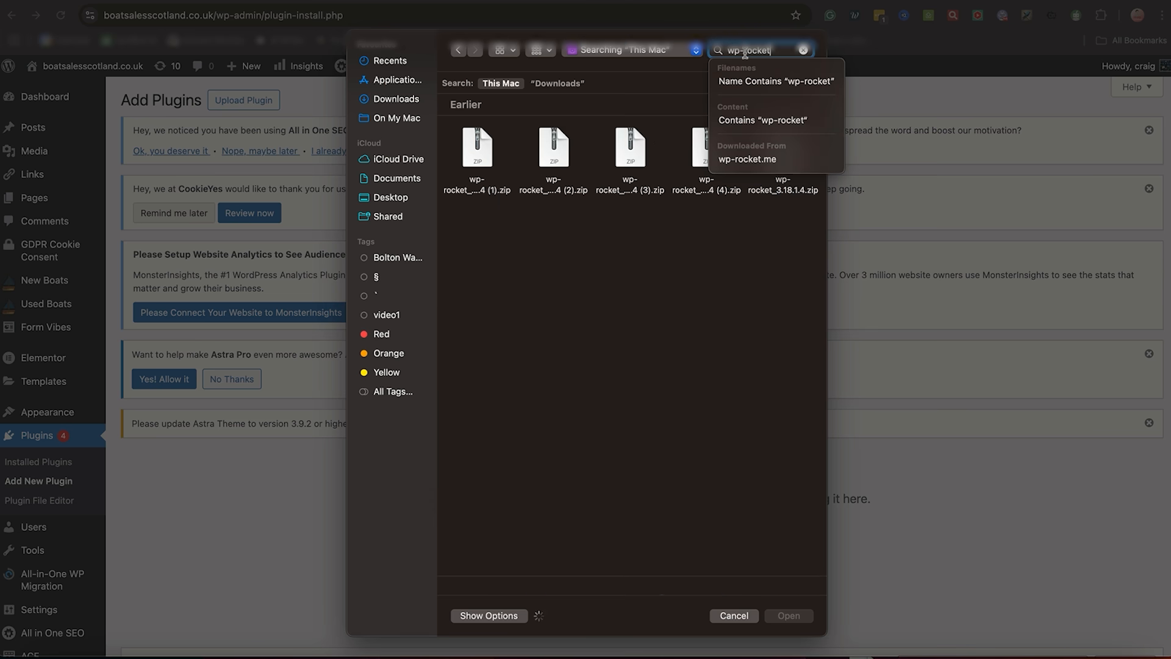
left_click(698, 153)
left_click(786, 616)
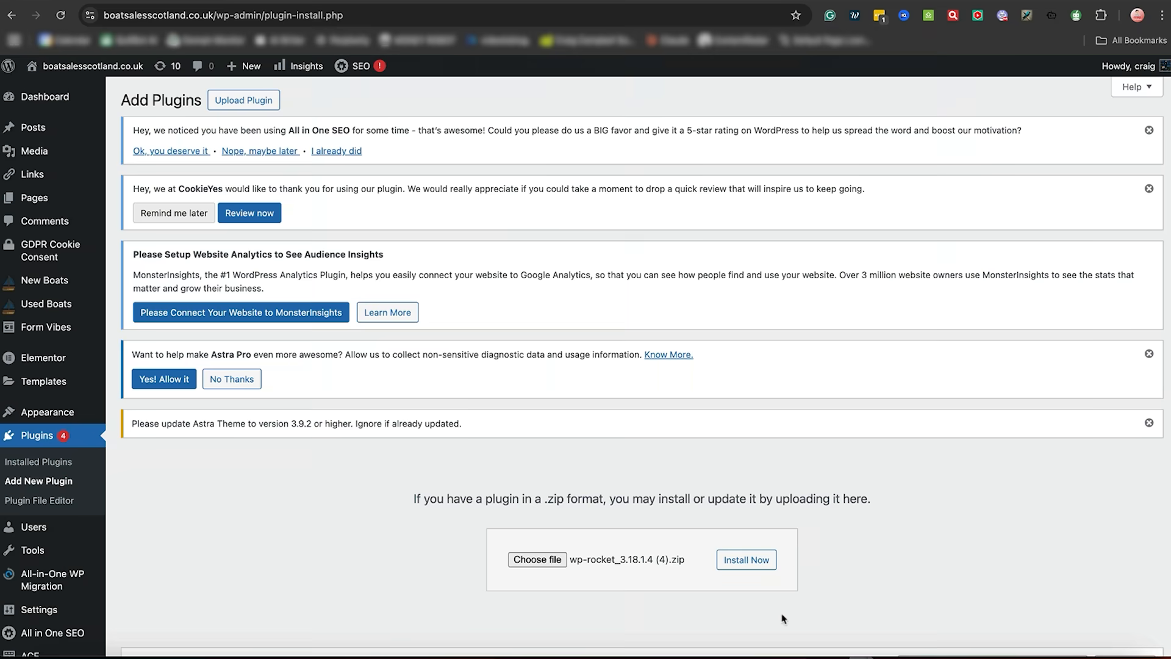
Install the uploaded wp-rocket_3.18.1.4 (4).zip plugin and activate it on the site
left_click(732, 569)
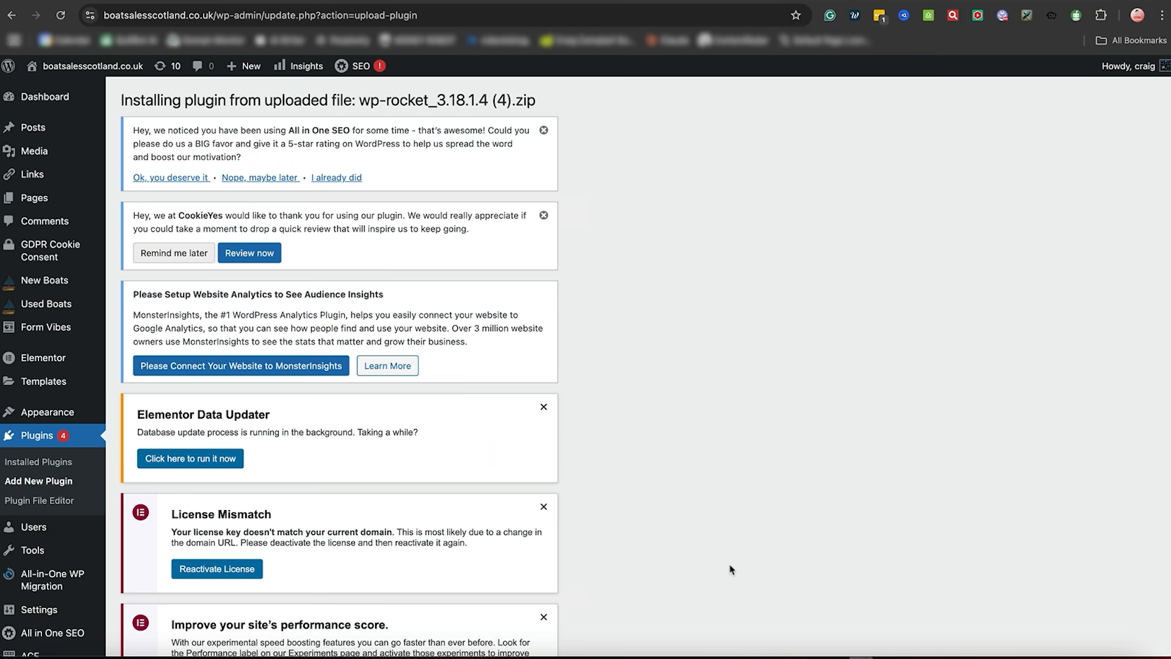
left_click_drag(668, 316, 614, 427)
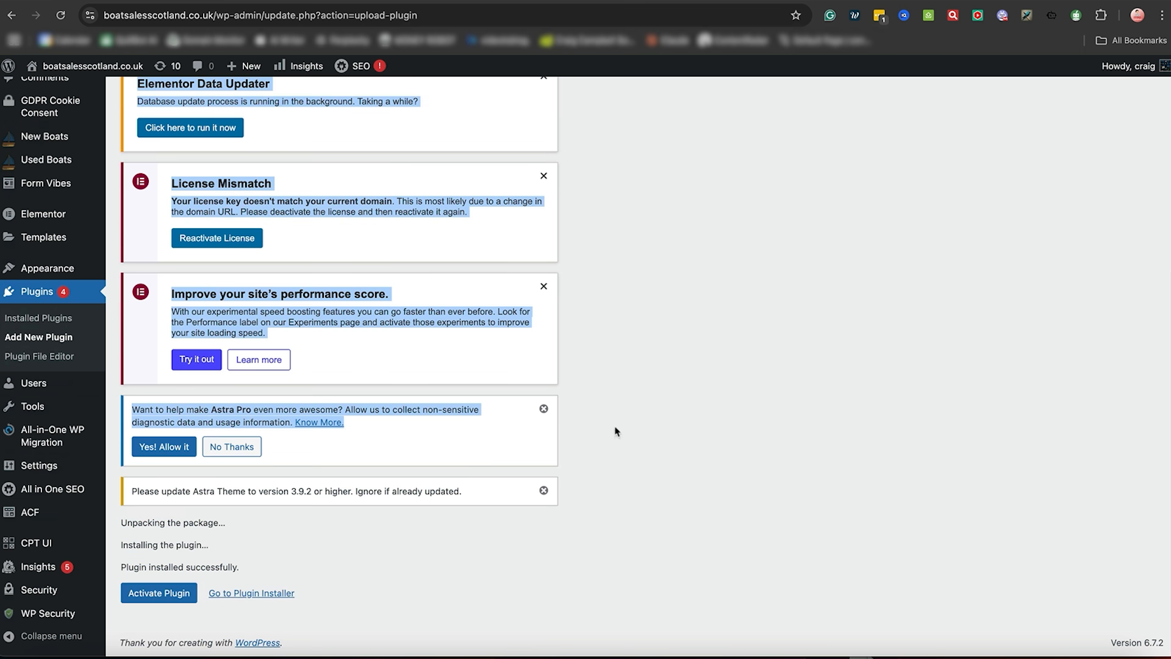
left_click(174, 599)
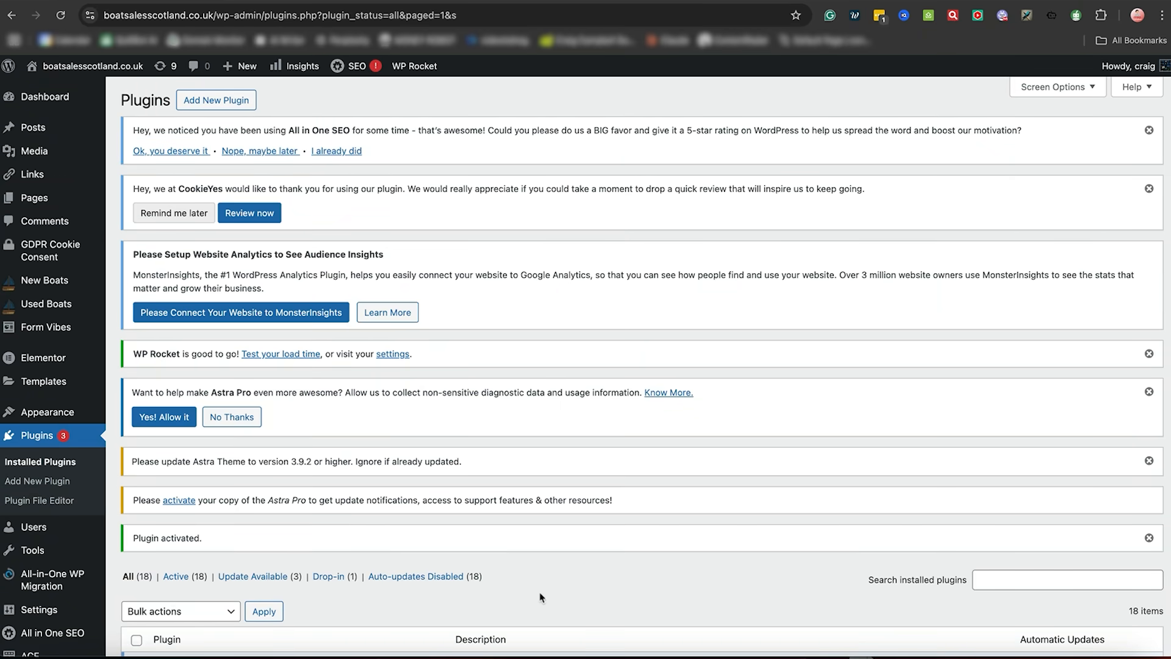
Open the WP Rocket settings from the installed plugins list and look over the plugin's Dashboard page down to its end
left_click_drag(570, 595, 557, 213)
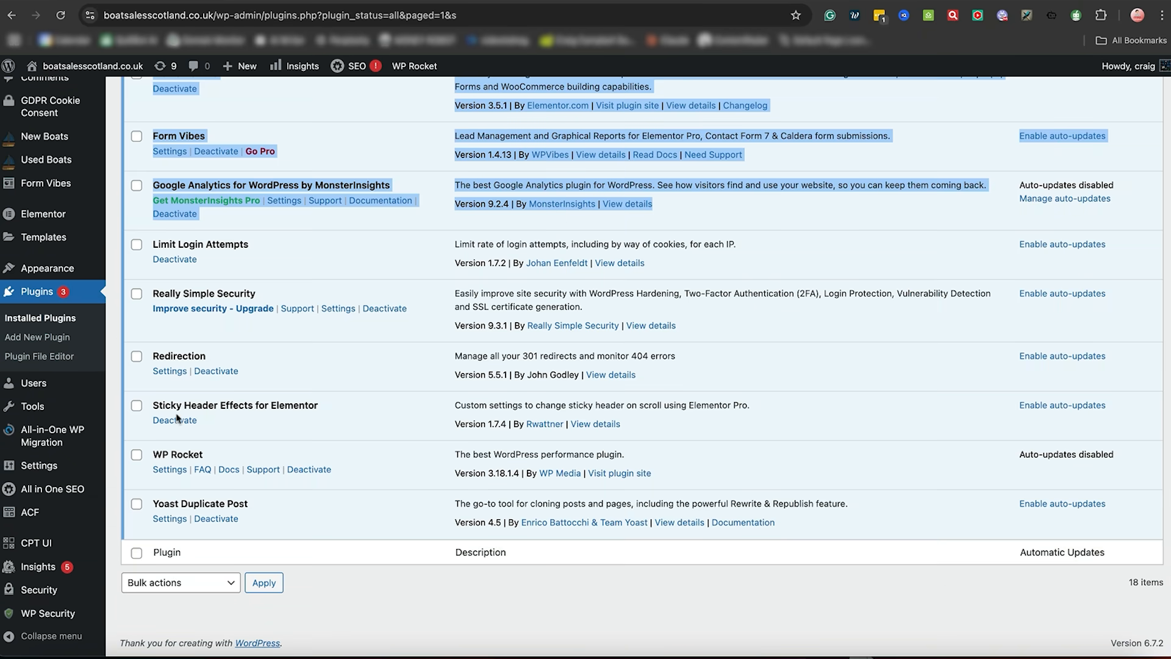
left_click(169, 469)
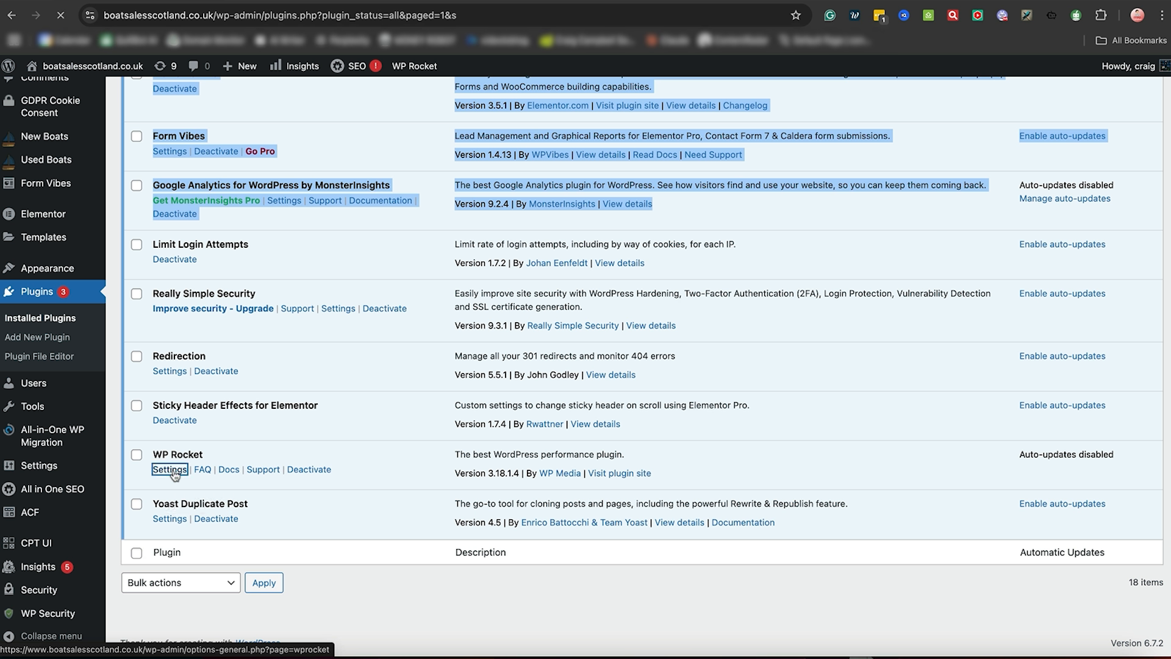
scroll(590, 531, "down", 10)
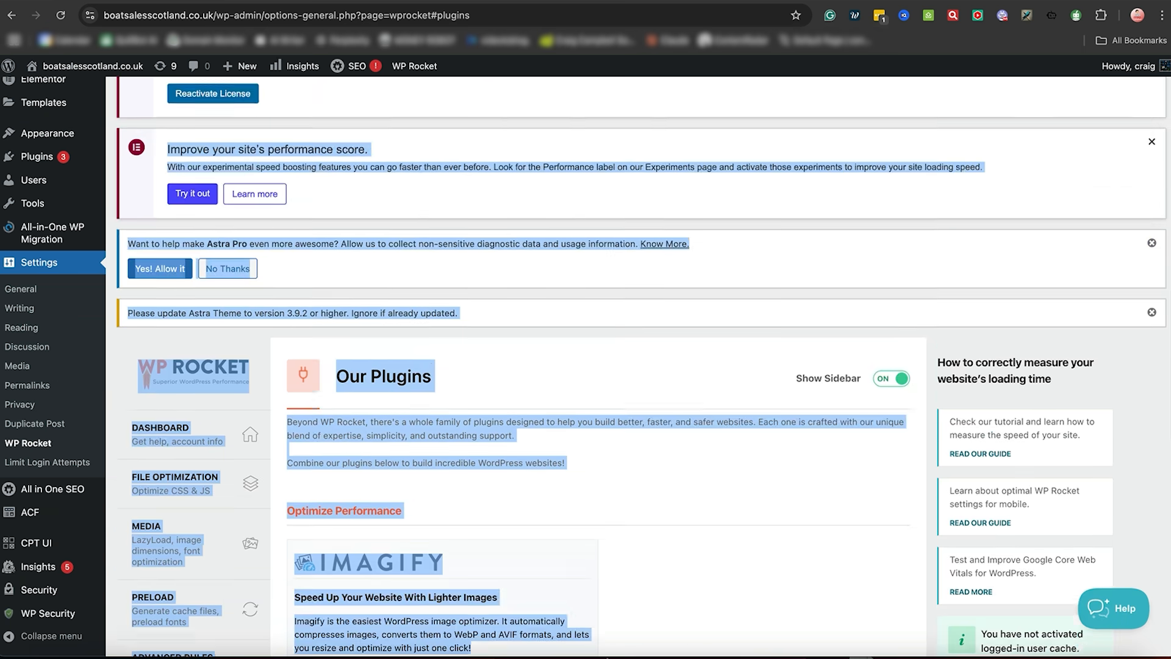
left_click_drag(607, 657, 664, 87)
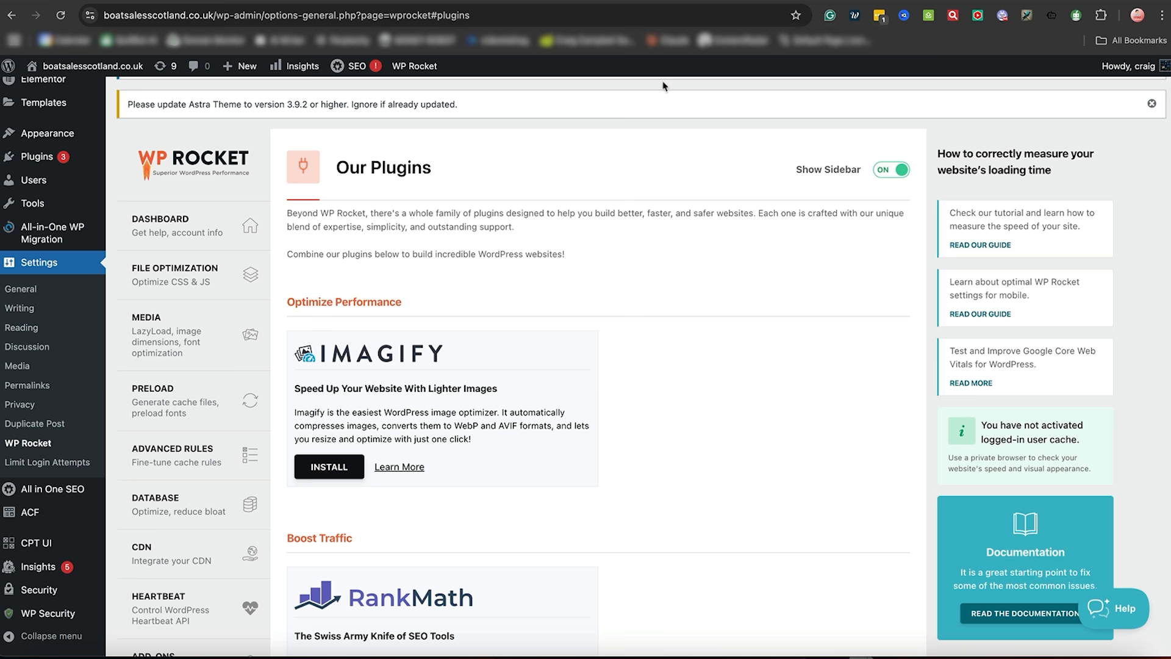
left_click(184, 220)
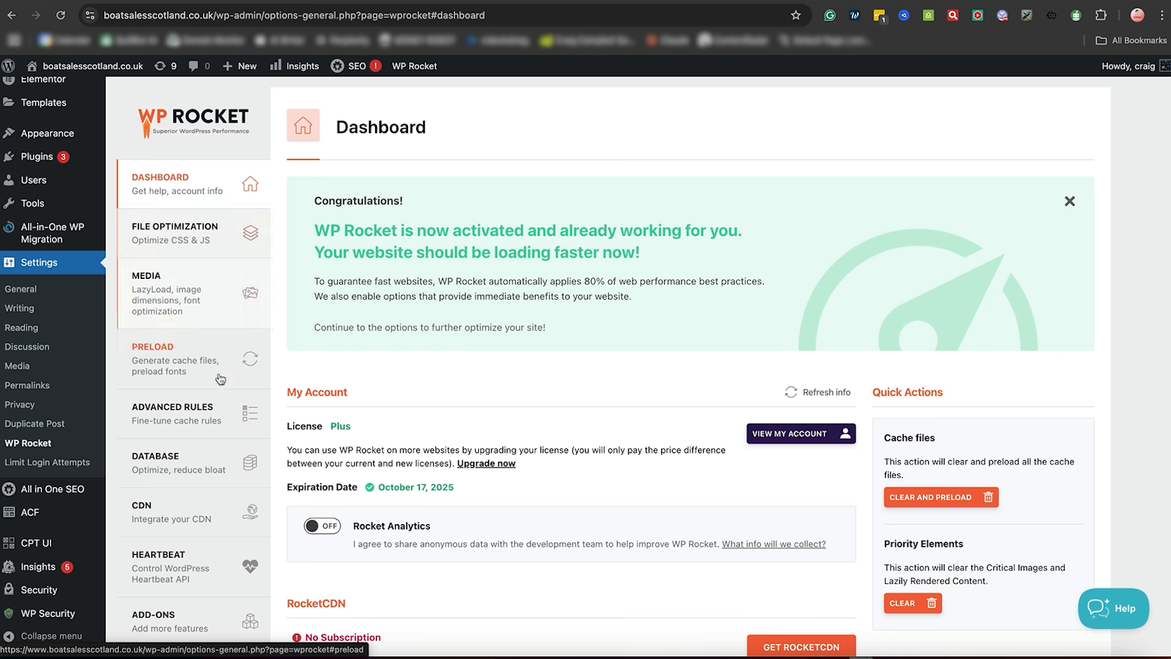
left_click_drag(273, 360, 196, 247)
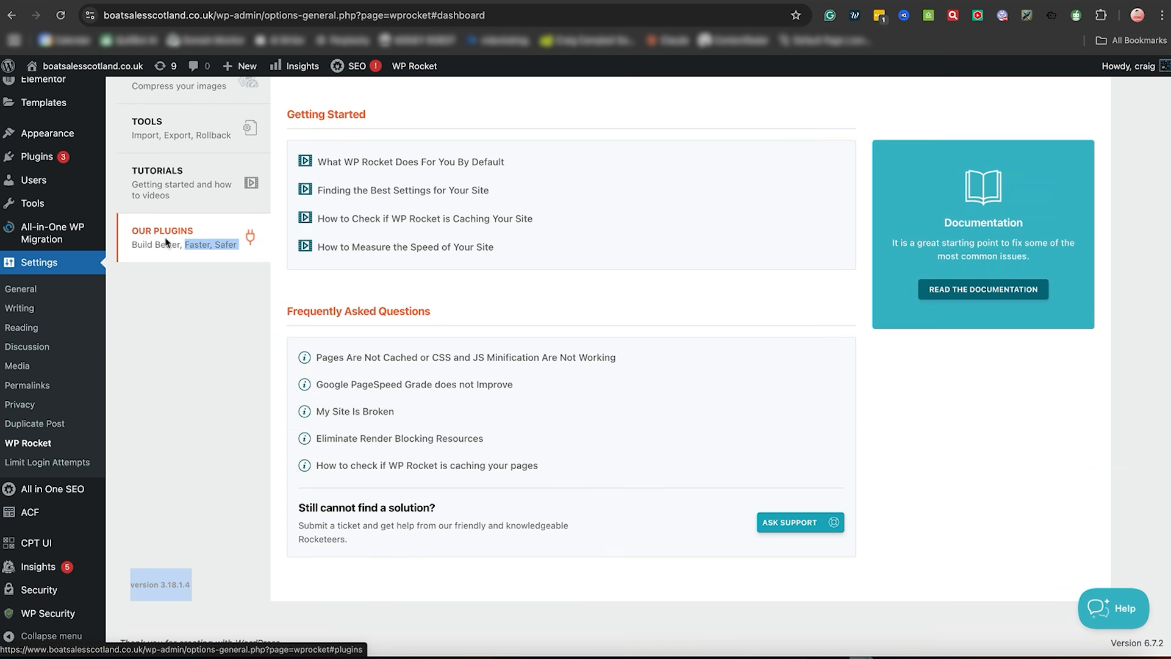
Review the companion plugins on WP Rocket's Our Plugins page, including Imagify, RankMath, BackWPup and Termly
left_click(166, 241)
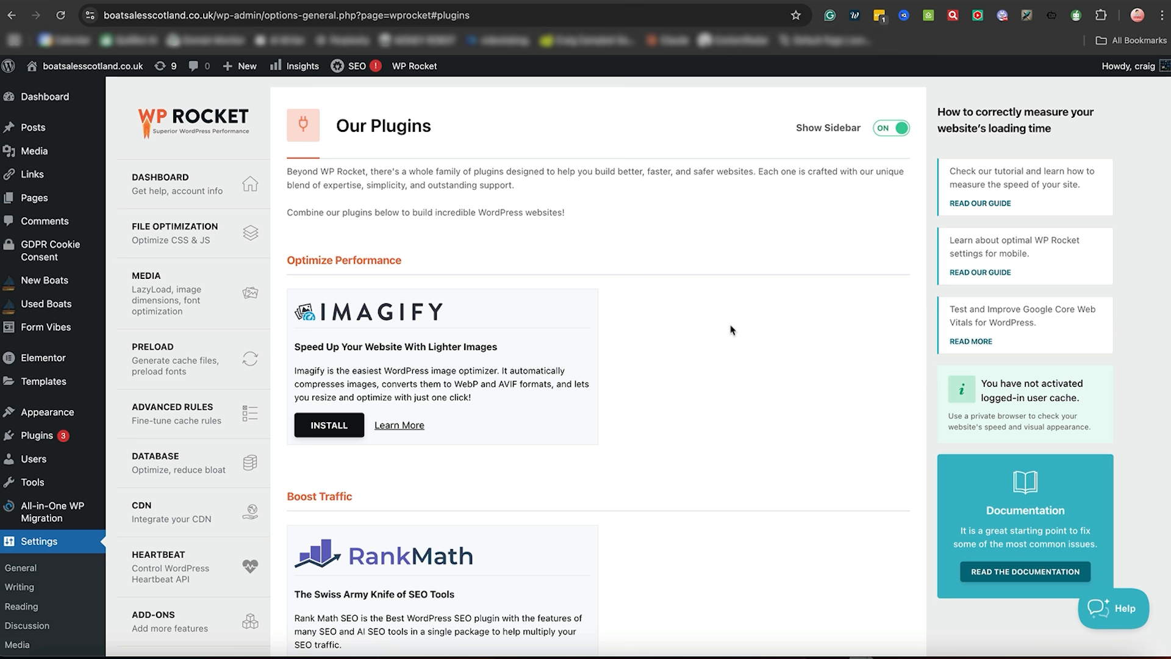
scroll(732, 331, "down", 4)
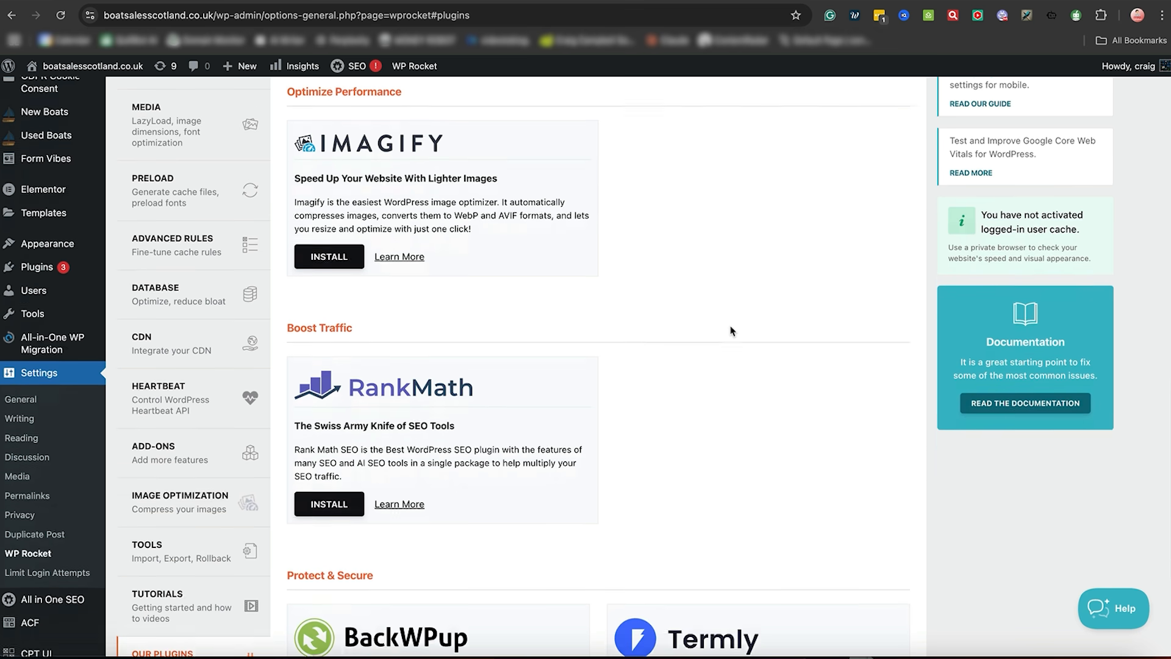
scroll(731, 331, "down", 3)
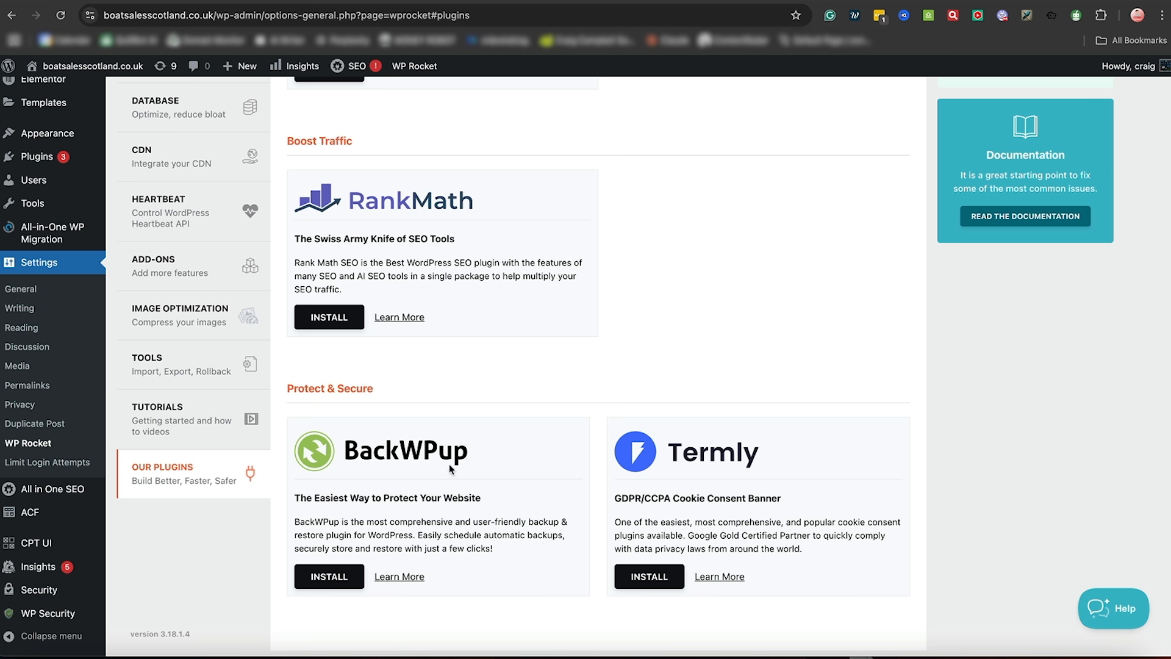
scroll(773, 484, "down", 2)
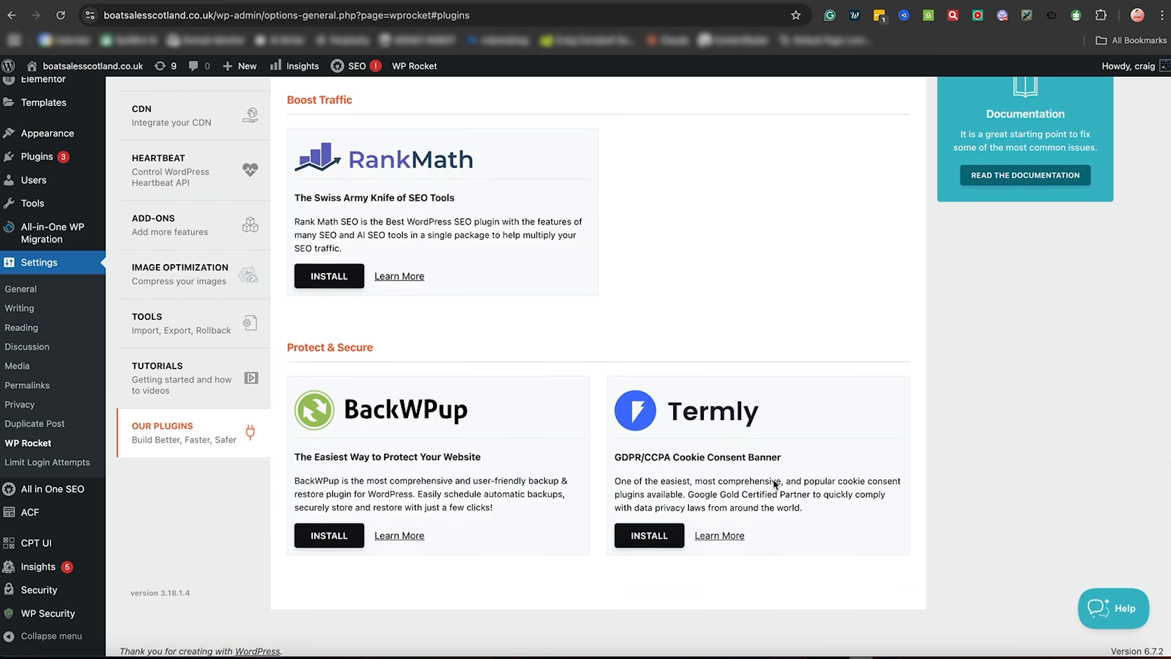
scroll(773, 480, "up", 3)
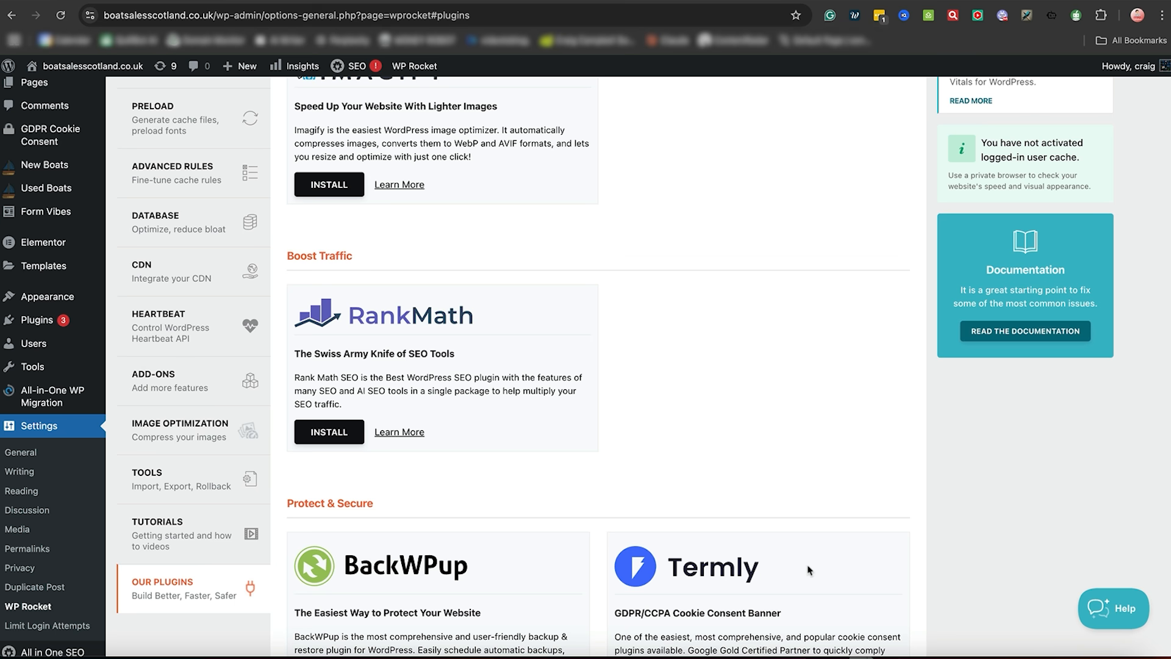
scroll(809, 570, "down", 2)
scroll(809, 570, "down", 1)
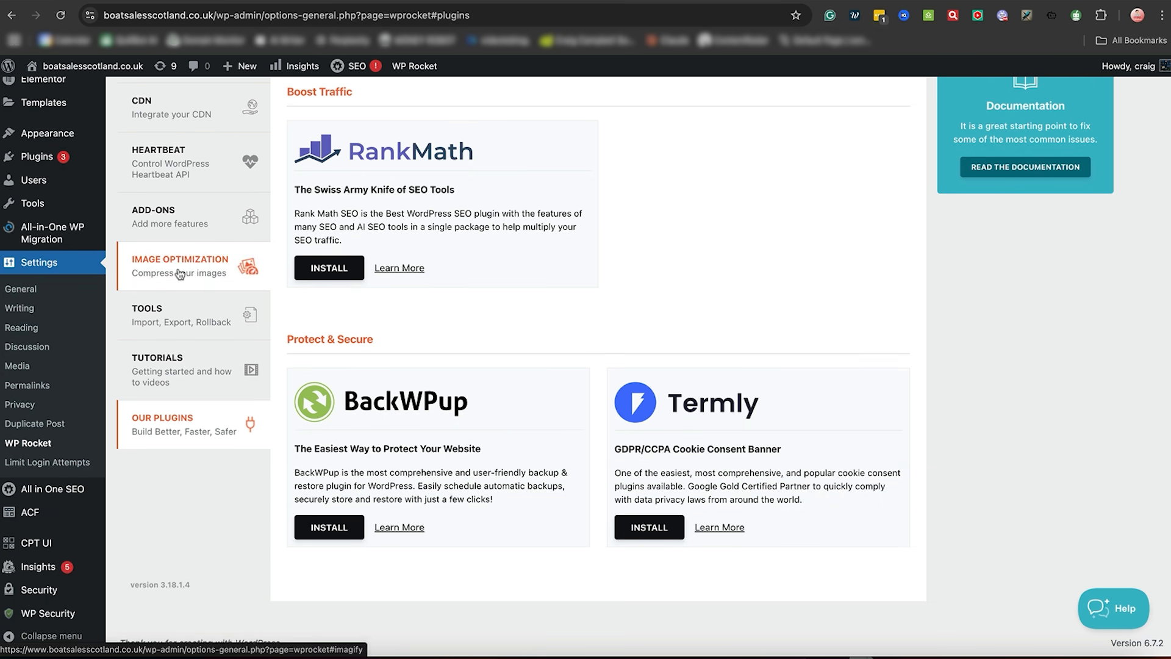
Look through WP Rocket's Tutorials page and glance at the wp-rocket.me home page before returning to the plugin settings
left_click(181, 369)
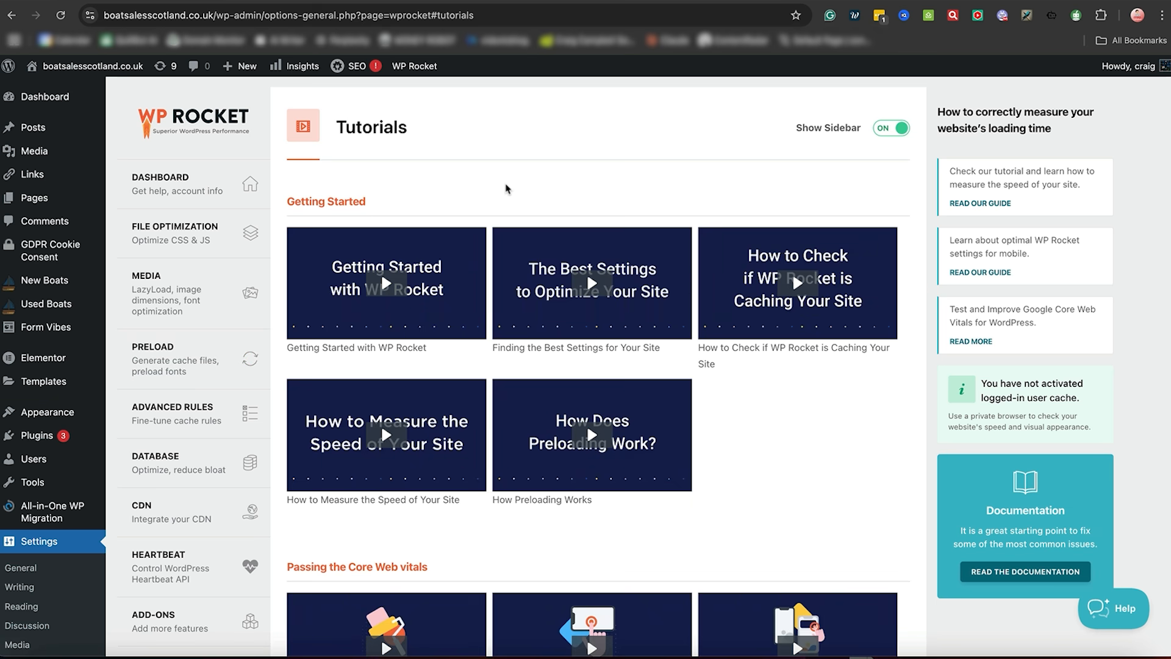
left_click_drag(506, 189, 470, 306)
left_click(499, 293)
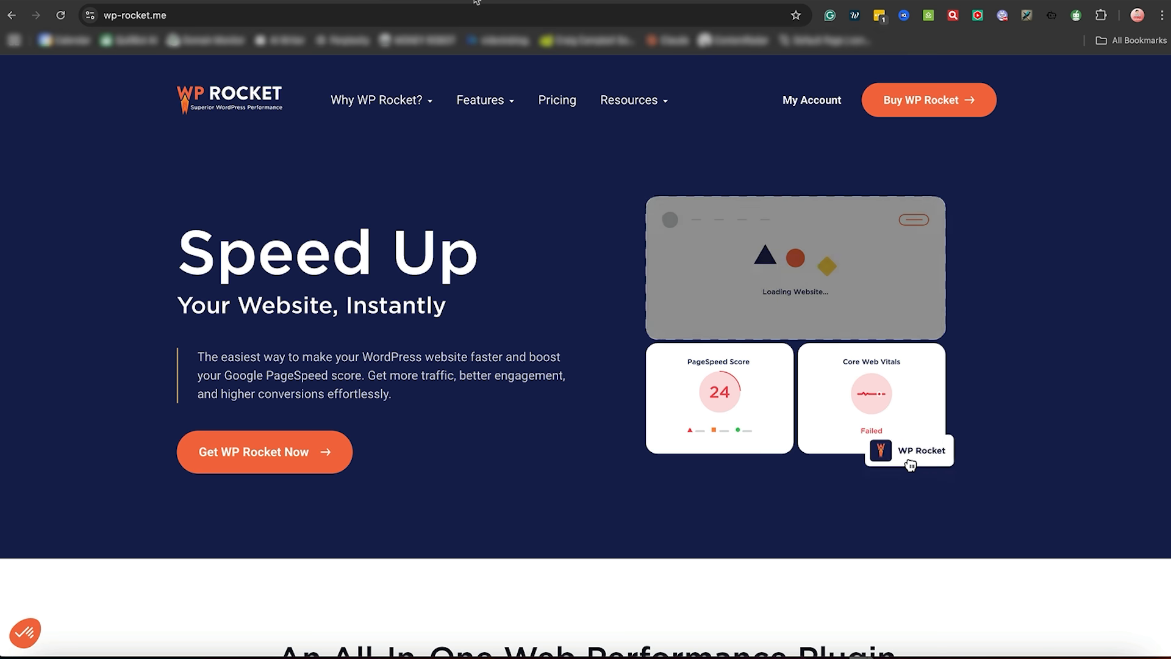
mouse_move(629, 100)
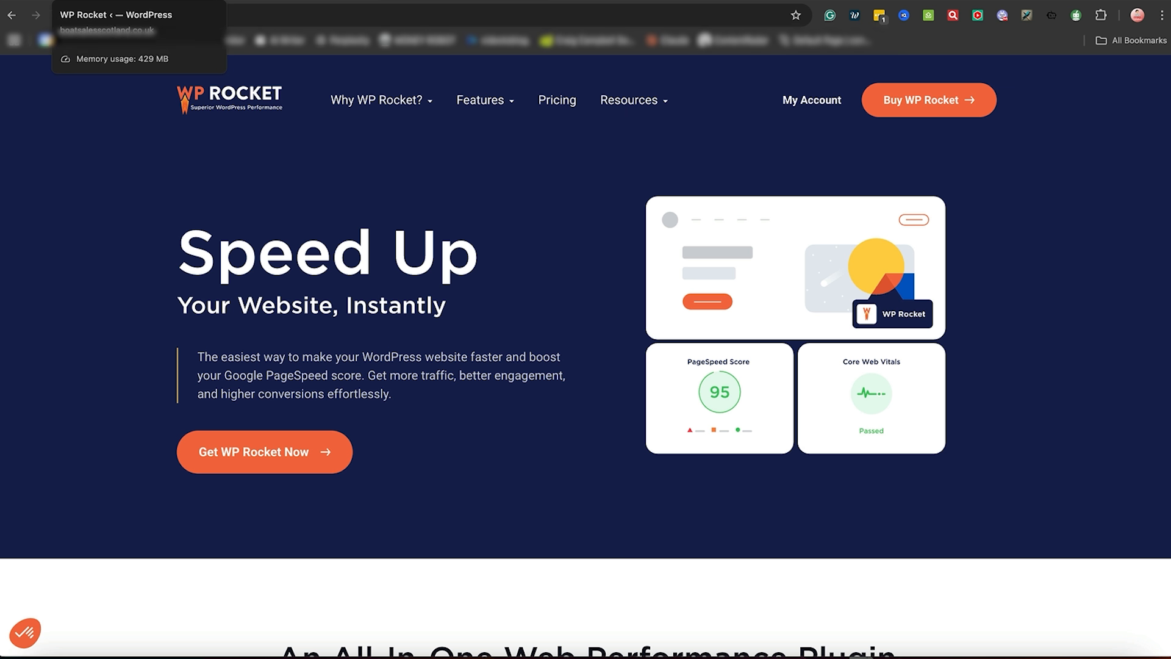
left_click(116, 1)
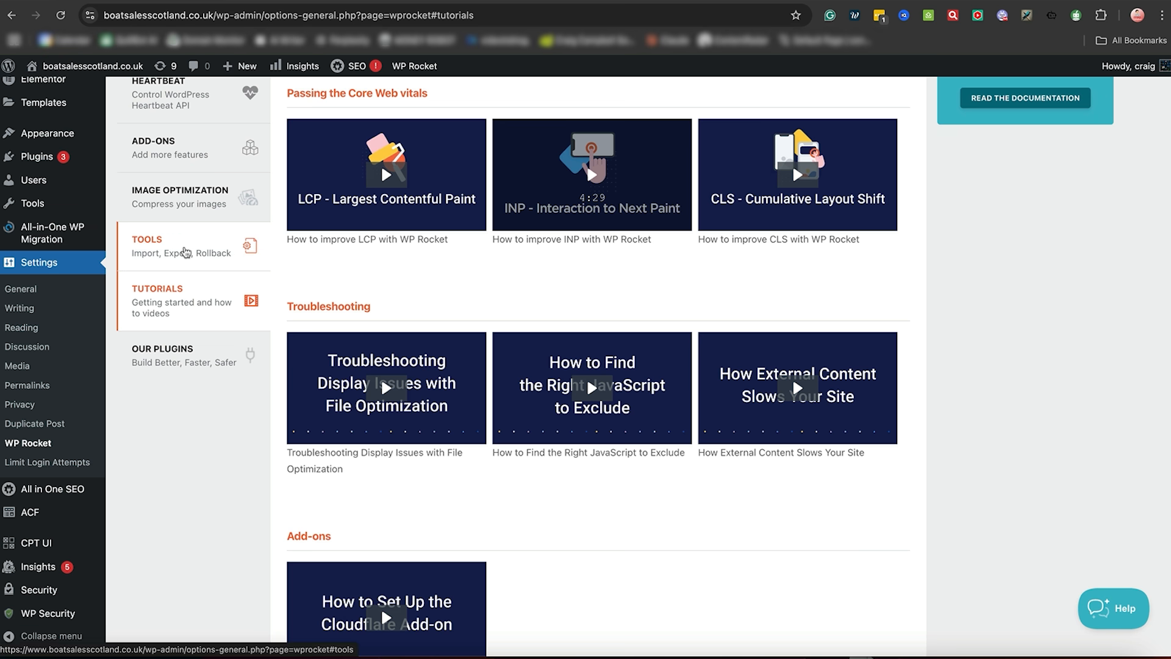
Look over WP Rocket's Tools page with its export, import, rollback and list update options
left_click(185, 251)
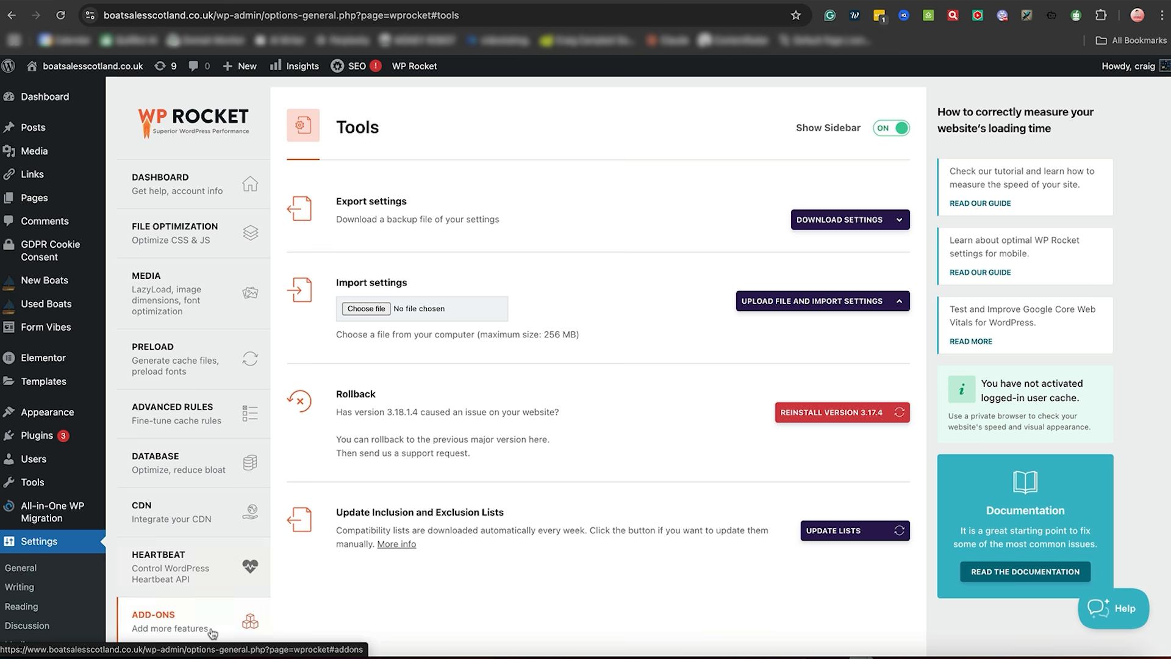
scroll(335, 616, "down", 3)
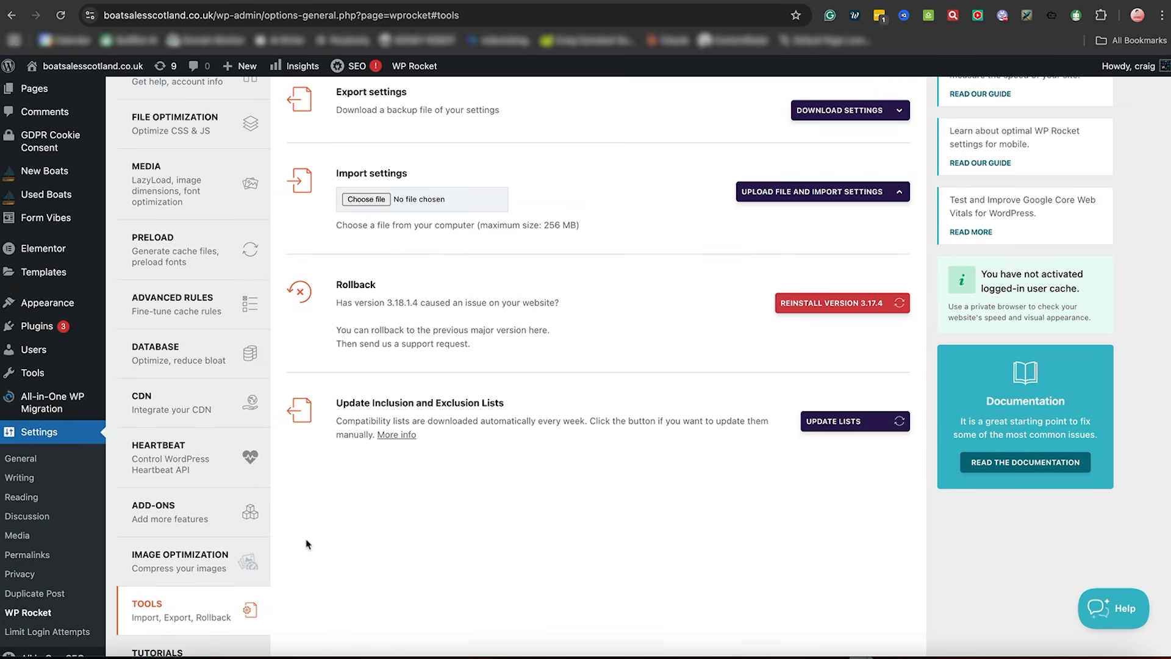
scroll(306, 543, "up", 5)
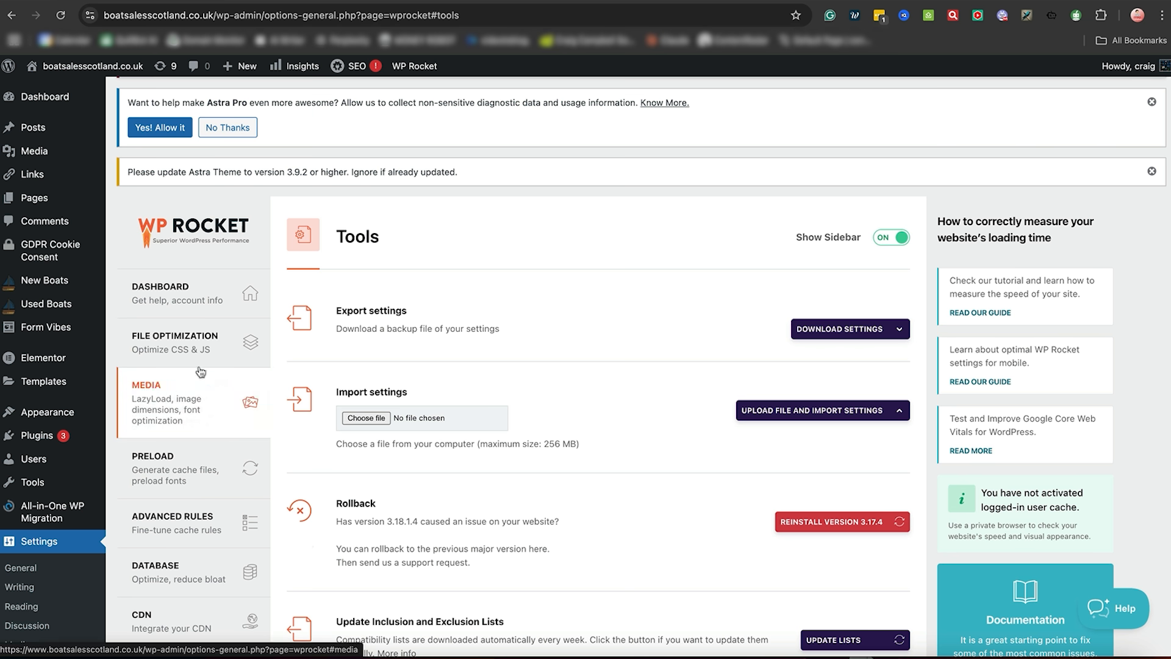
In WP Rocket's File Optimization settings, enable Optimize CSS delivery and activate the Remove Unused CSS method
left_click(192, 355)
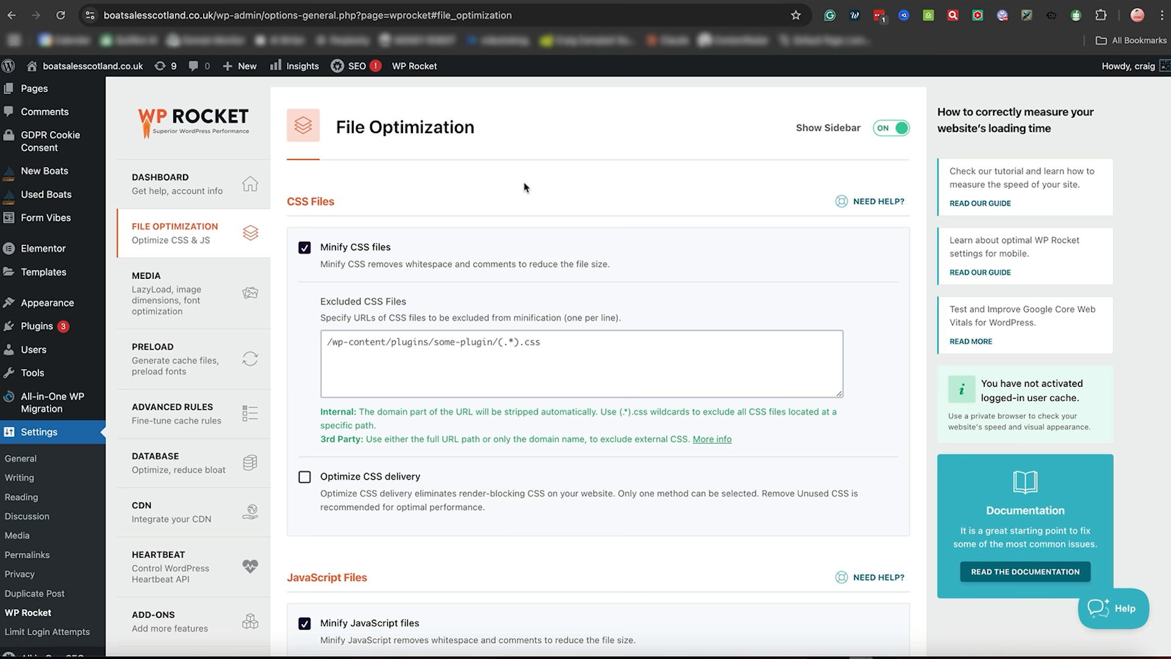
scroll(549, 190, "down", 3)
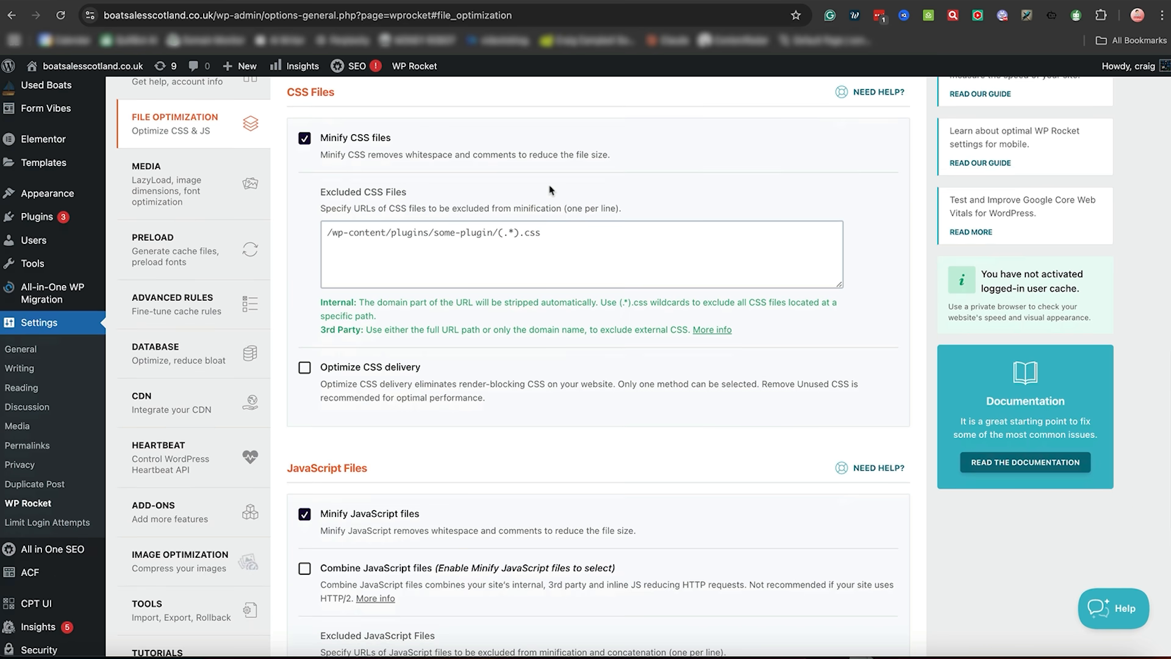
left_click(304, 368)
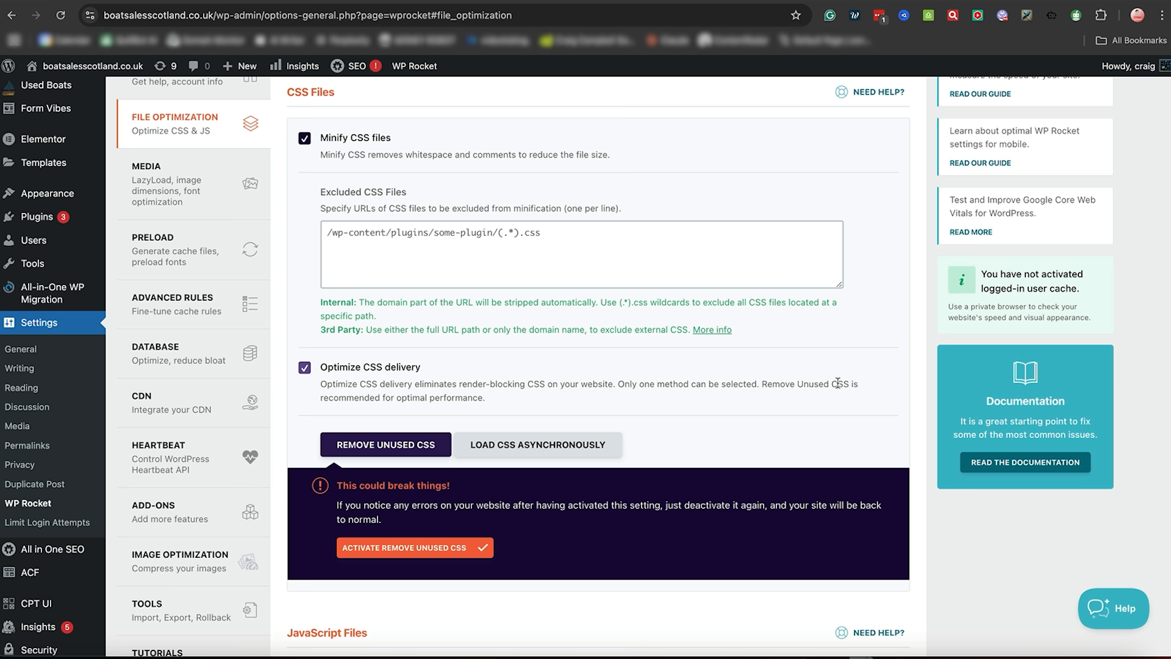
left_click(399, 549)
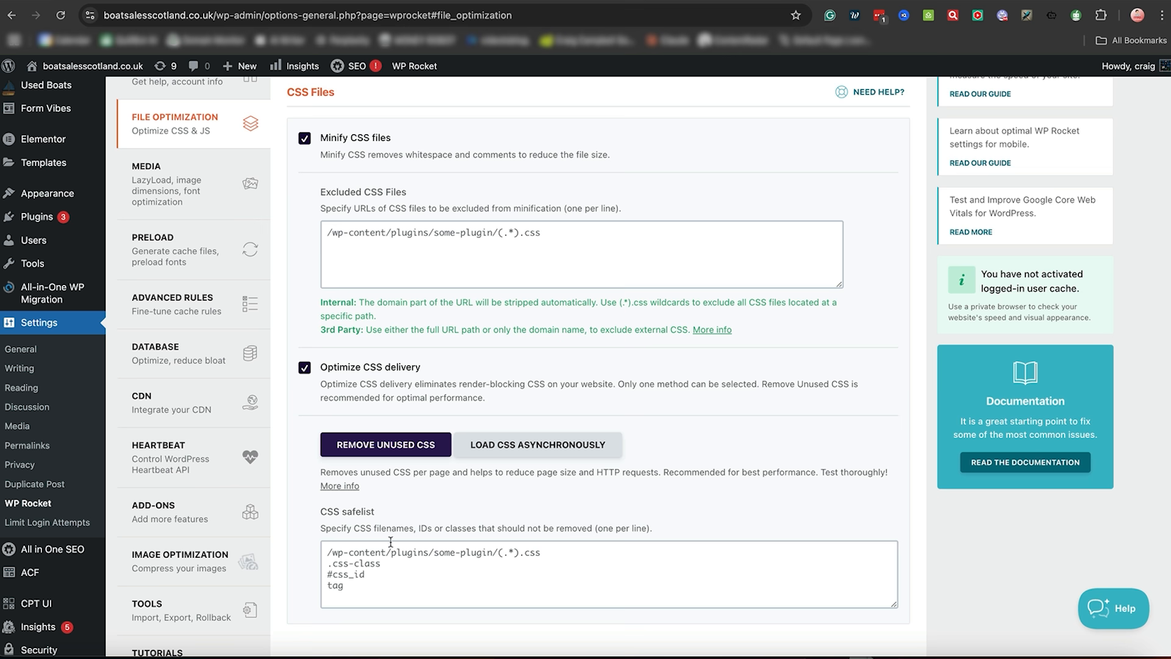
left_click(305, 370)
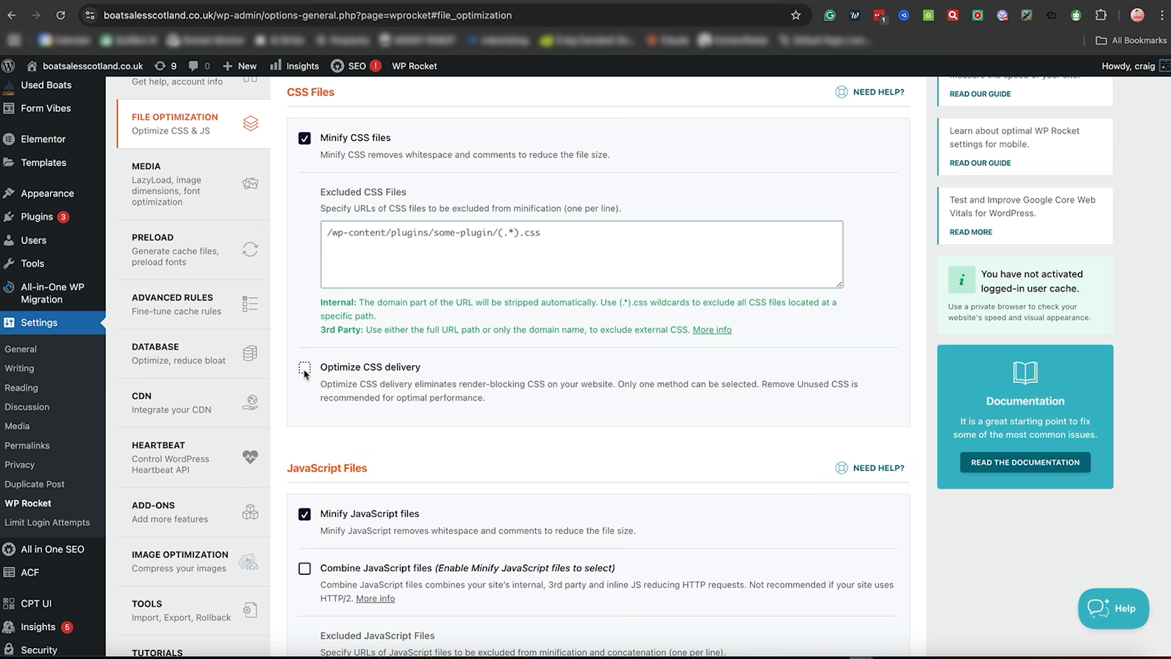
left_click(304, 368)
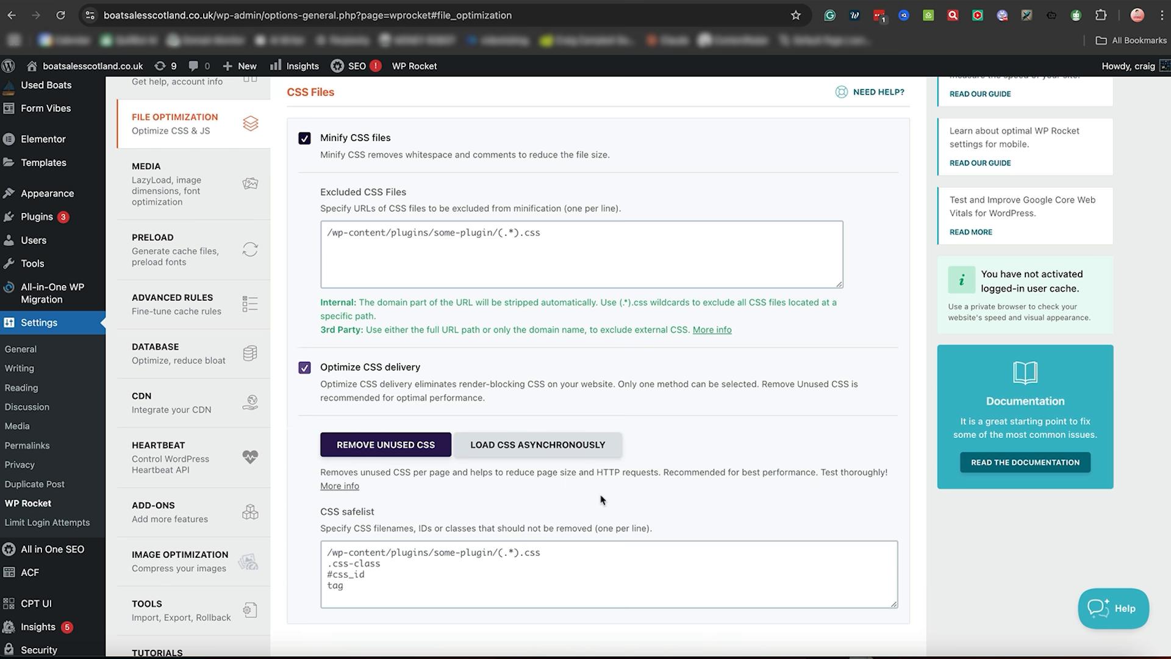
Enable Combine JavaScript files in the JavaScript Files settings and confirm its activation
scroll(601, 500, "down", 8)
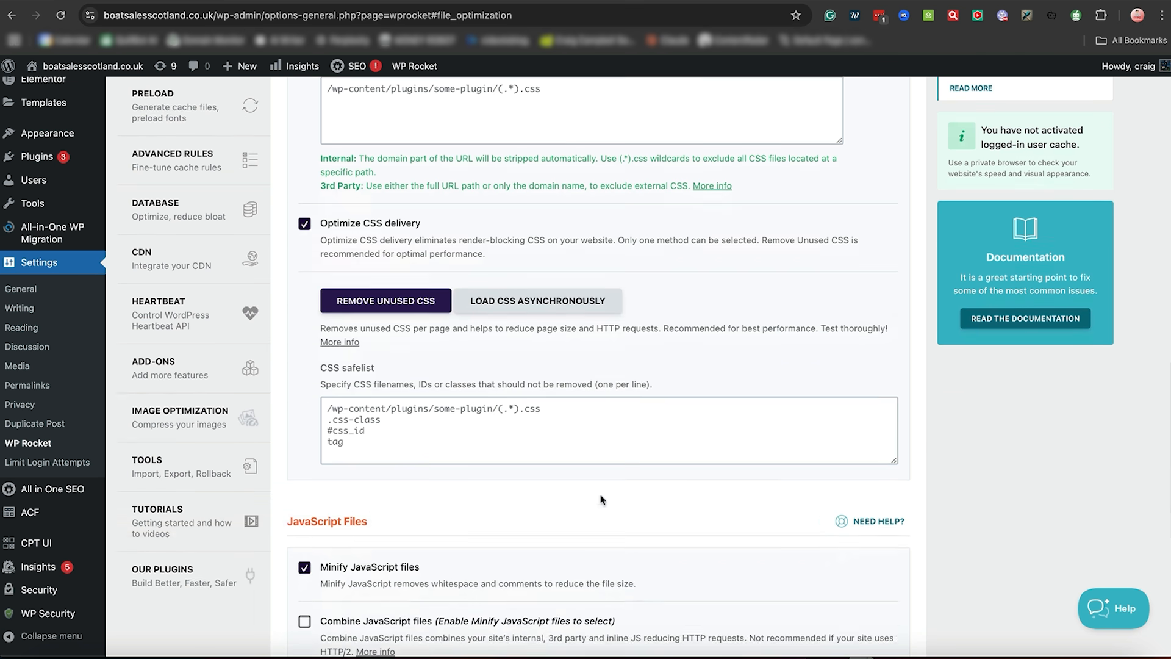
scroll(601, 500, "down", 1)
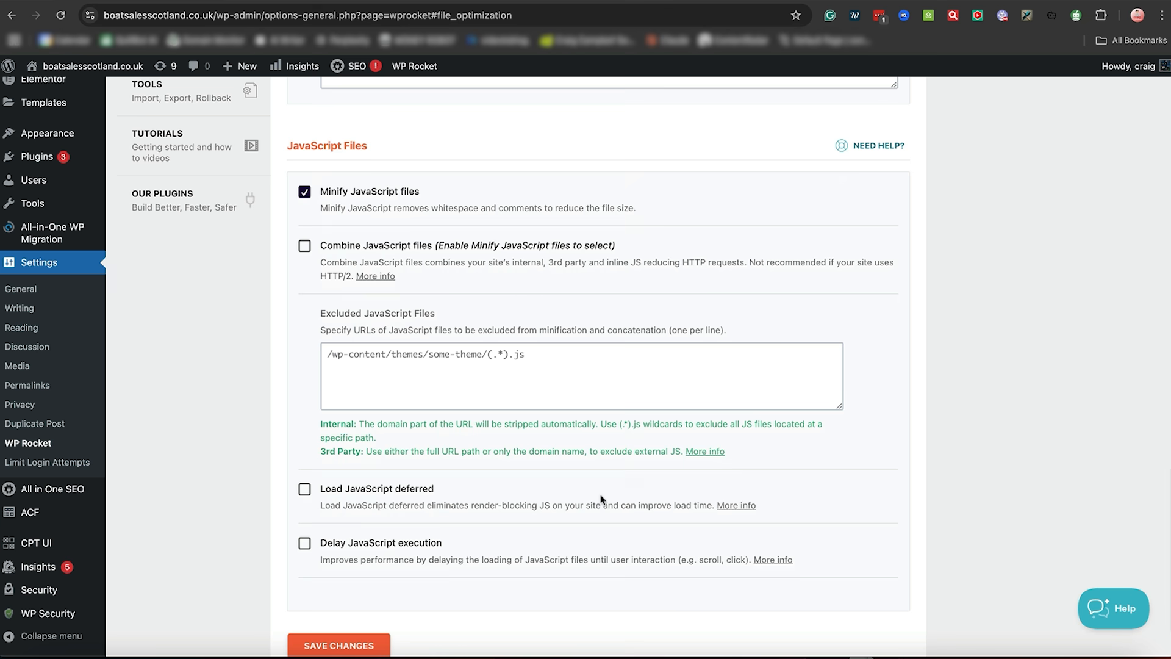
left_click(305, 248)
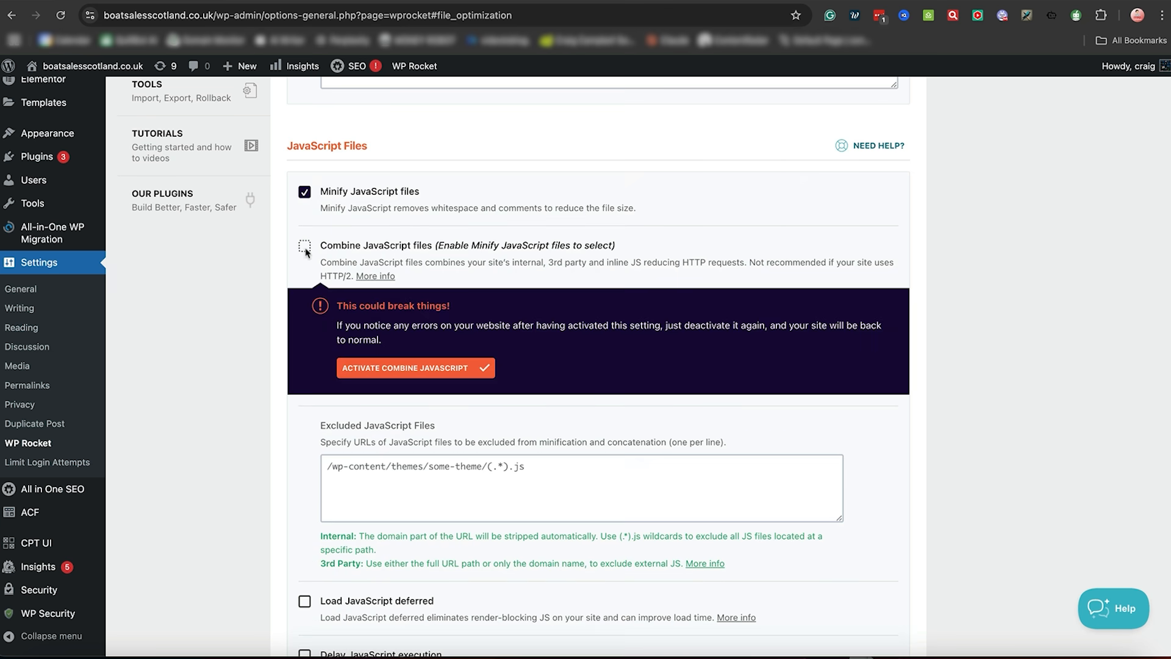
left_click(435, 368)
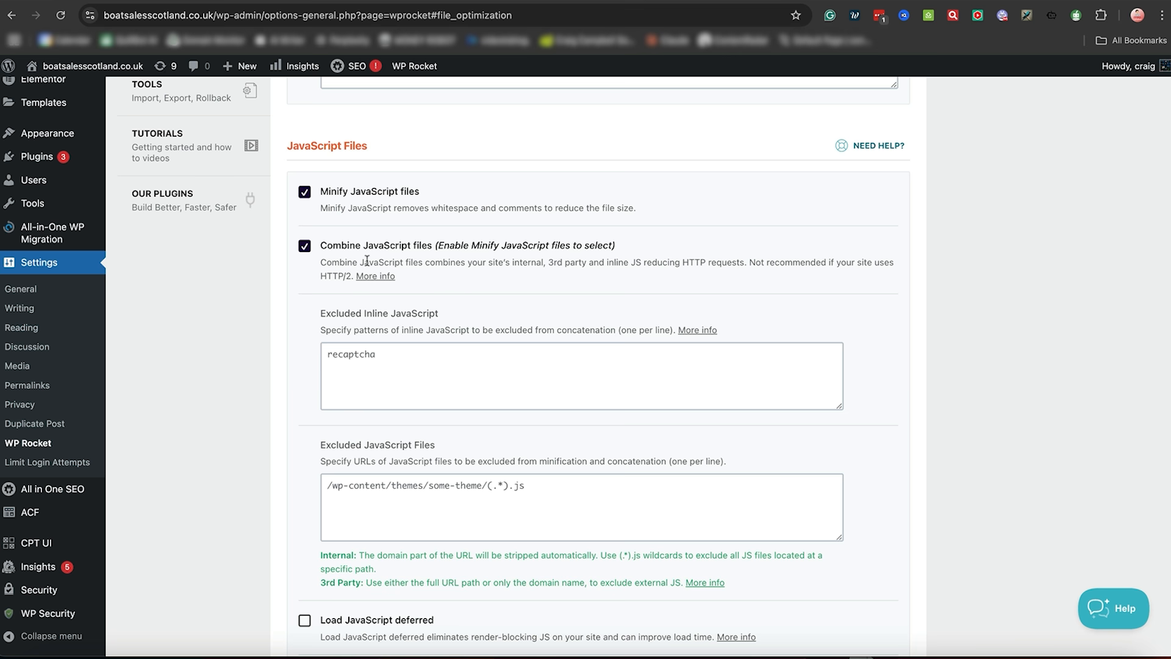
Enable Load JavaScript deferred and Delay JavaScript execution, and save the File Optimization changes
left_click(302, 622)
scroll(854, 594, "down", 6)
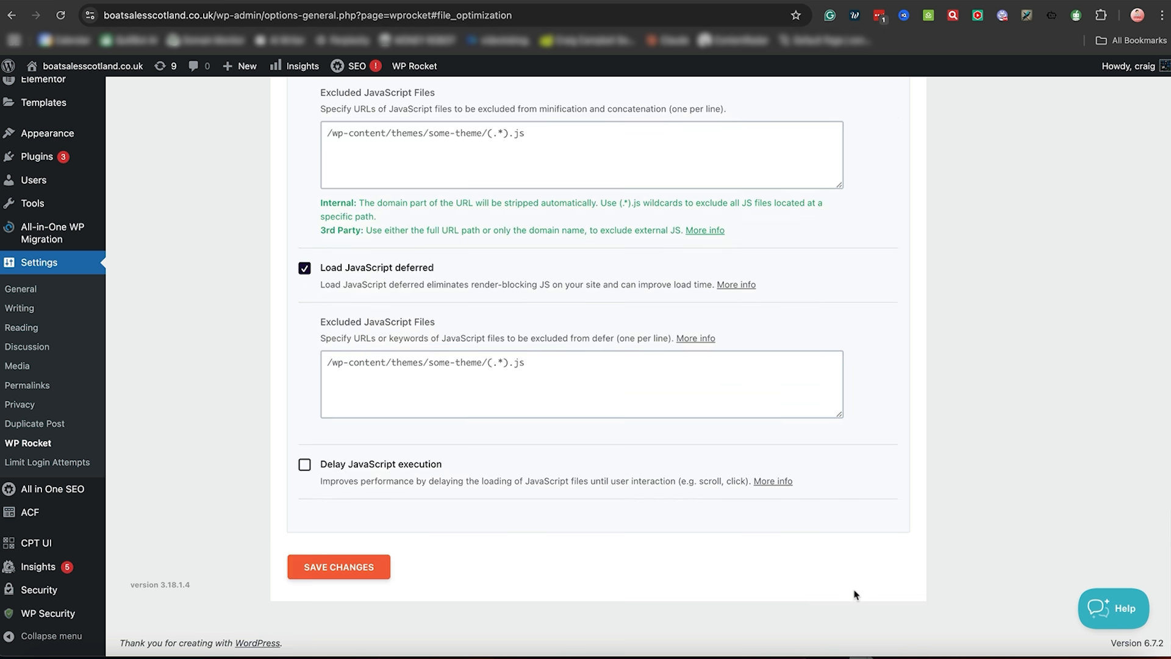
left_click(304, 464)
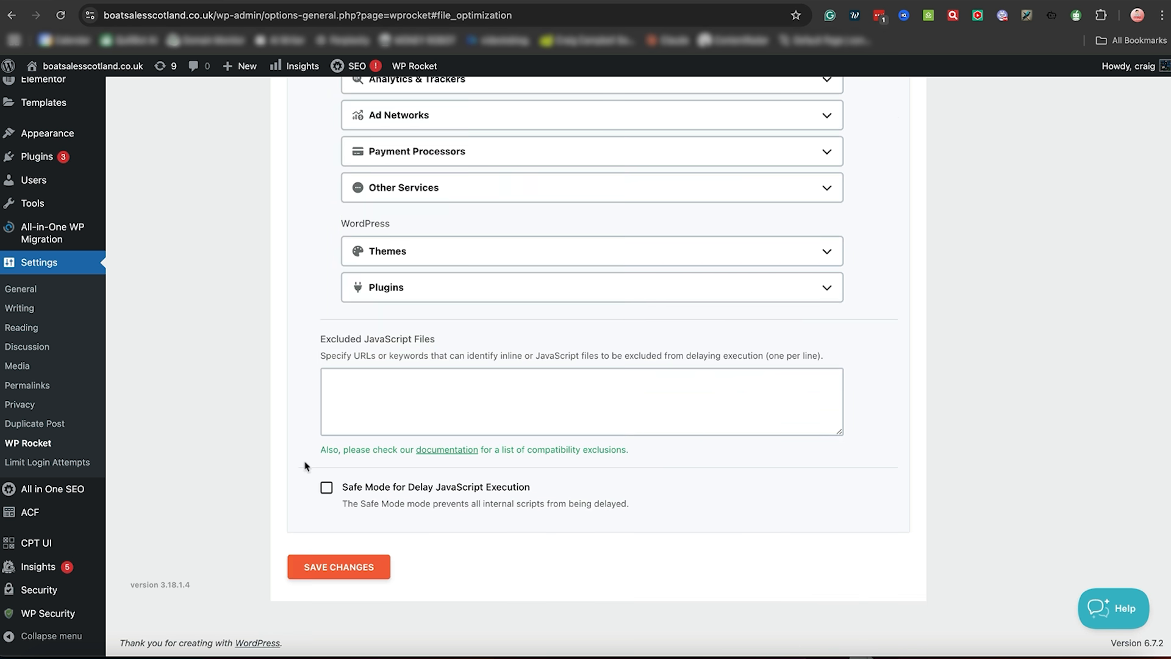
left_click(339, 567)
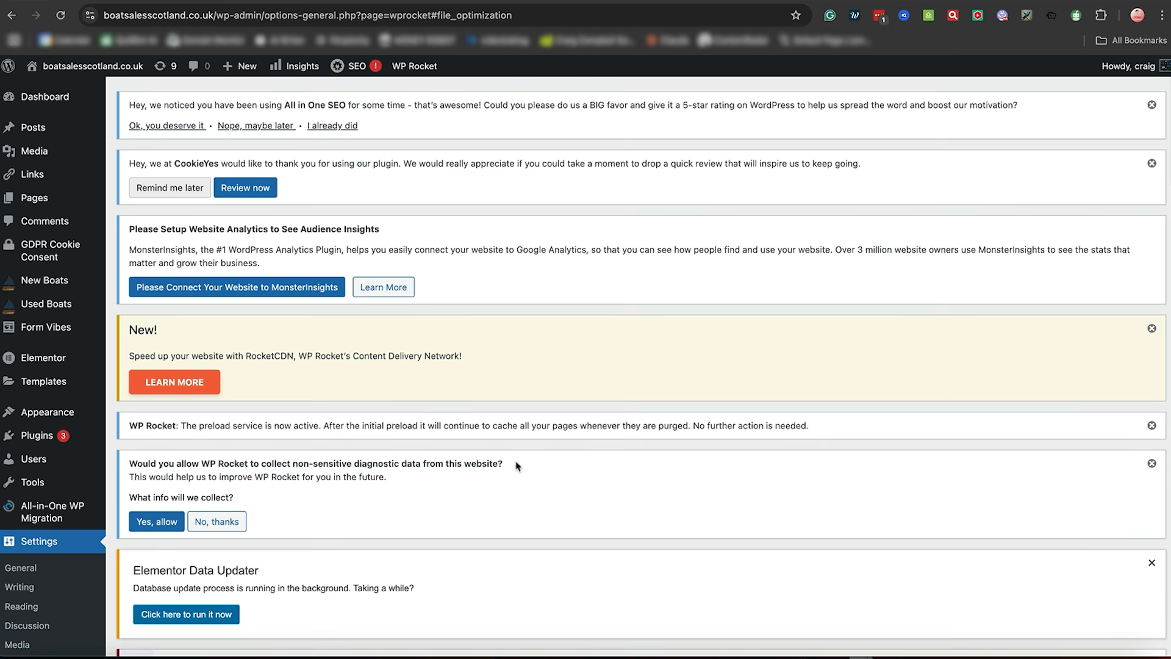
In WP Rocket's Media settings, enable LazyLoad for images, for CSS background images, and for iframes and videos
left_click_drag(549, 508, 538, 651)
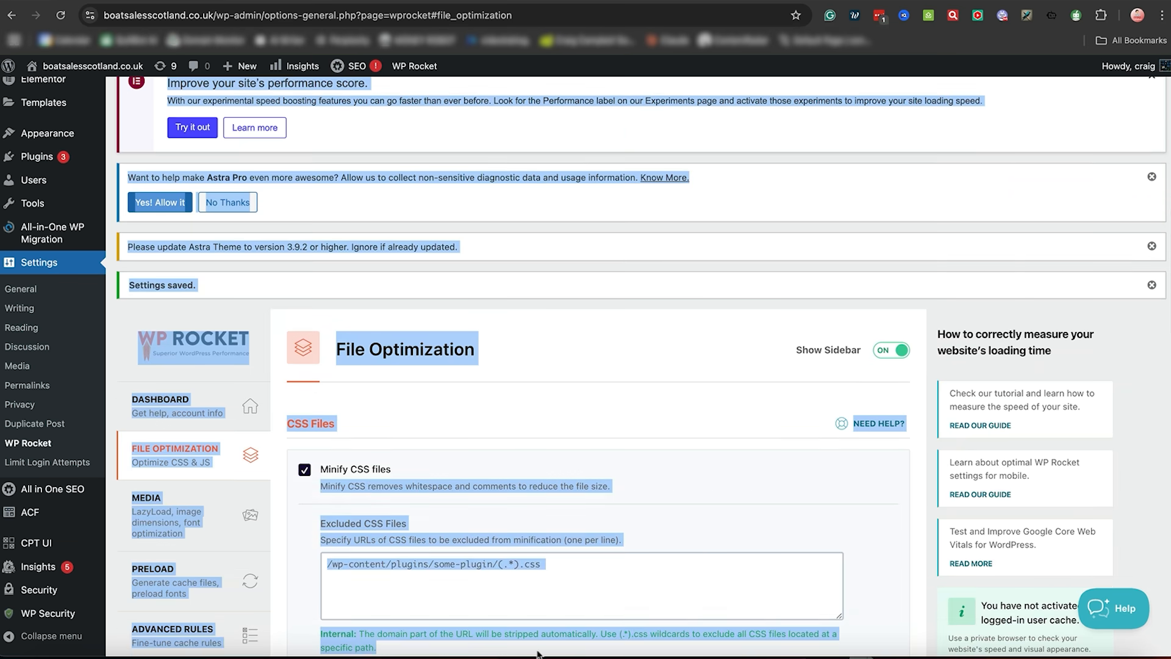
left_click(200, 503)
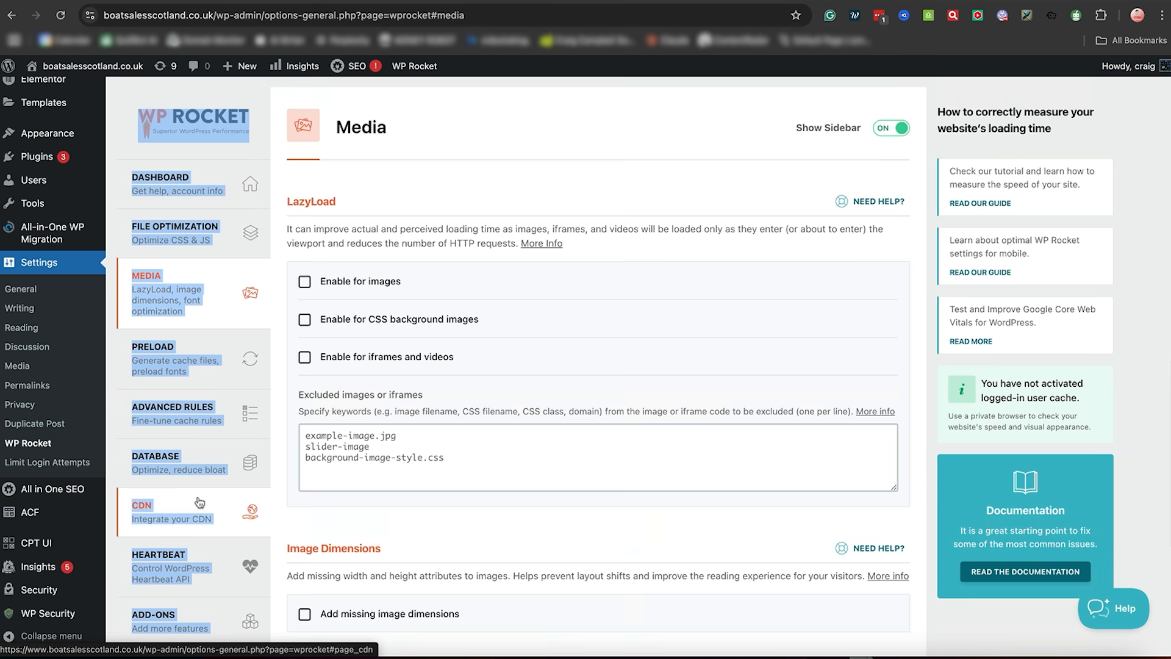
left_click(304, 283)
left_click(306, 321)
left_click(305, 360)
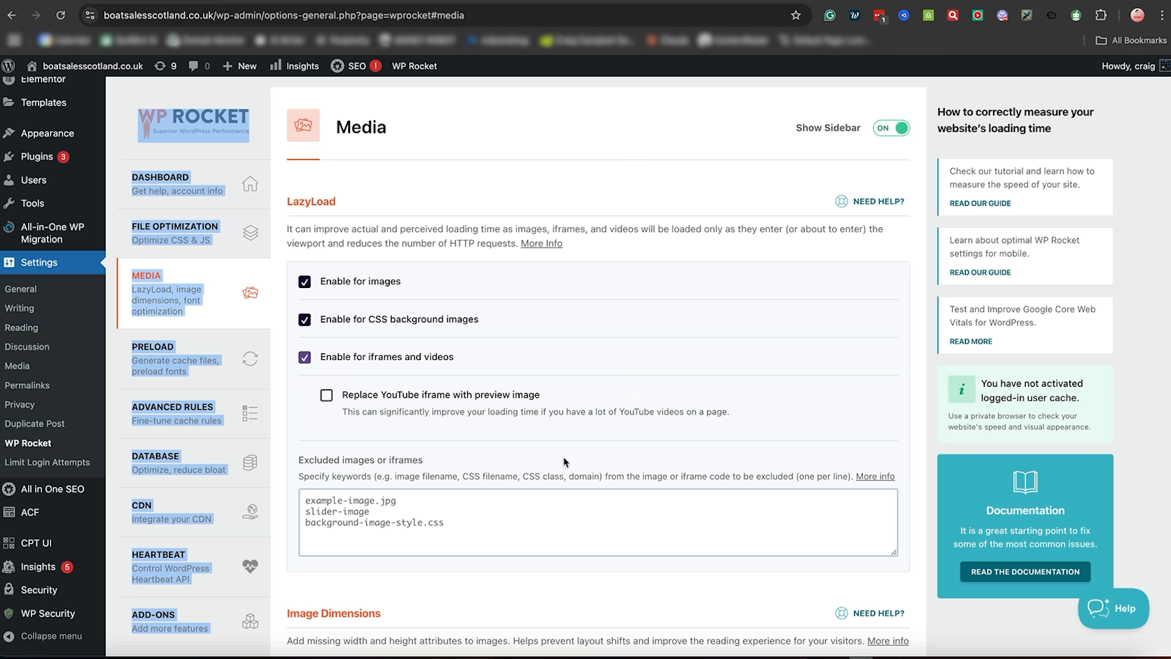
Enable Add missing image dimensions and Self-host Google Fonts, and save the Media settings
left_click_drag(576, 454, 549, 465)
scroll(548, 622, "down", 5)
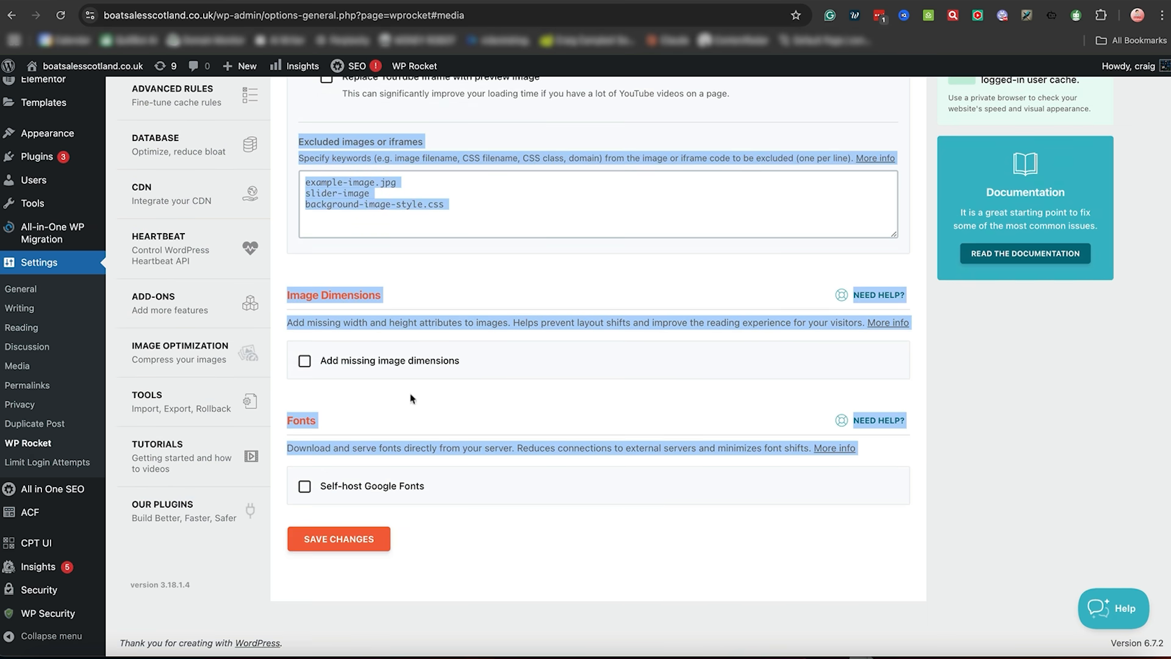
left_click(304, 364)
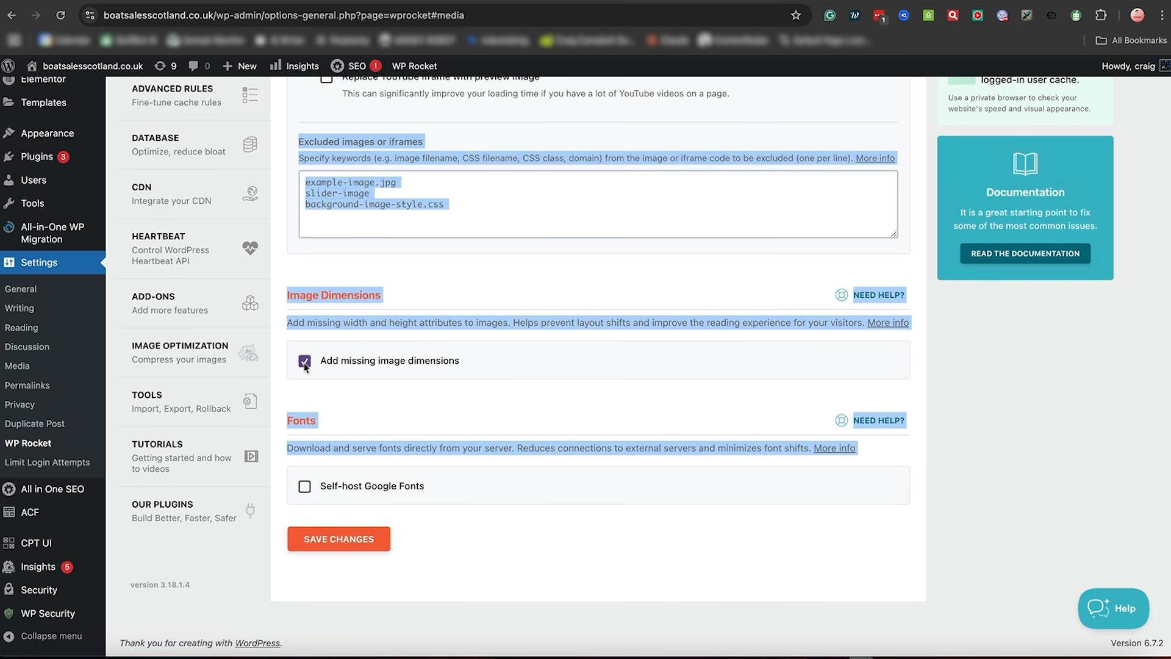
left_click(309, 488)
left_click(434, 534)
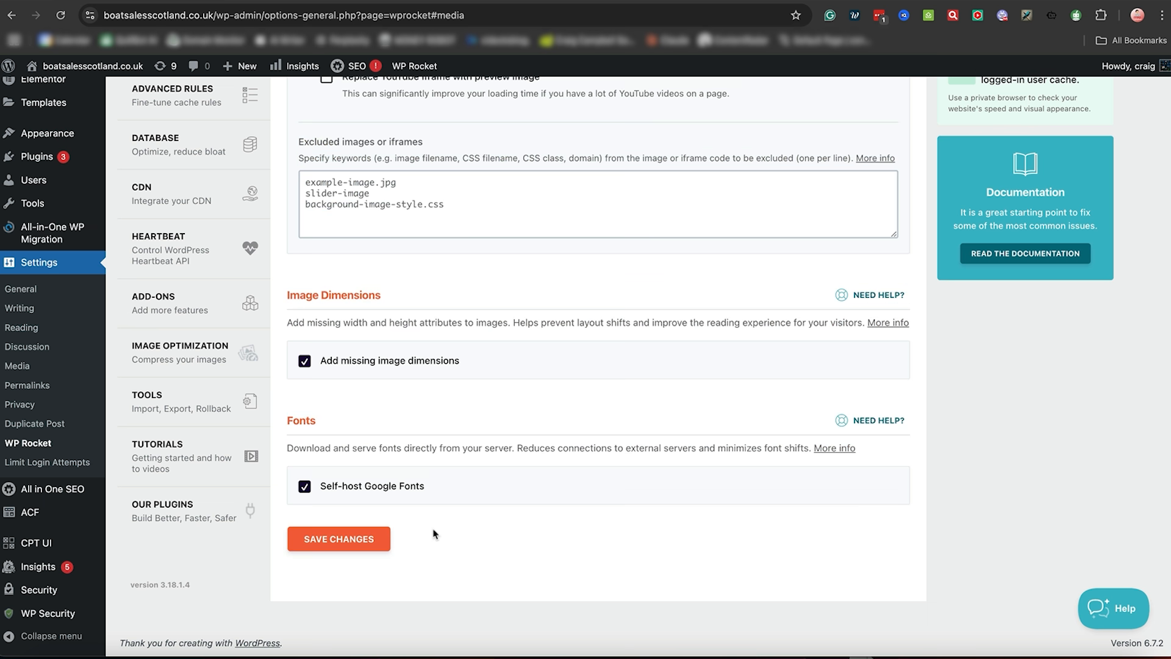
left_click(356, 541)
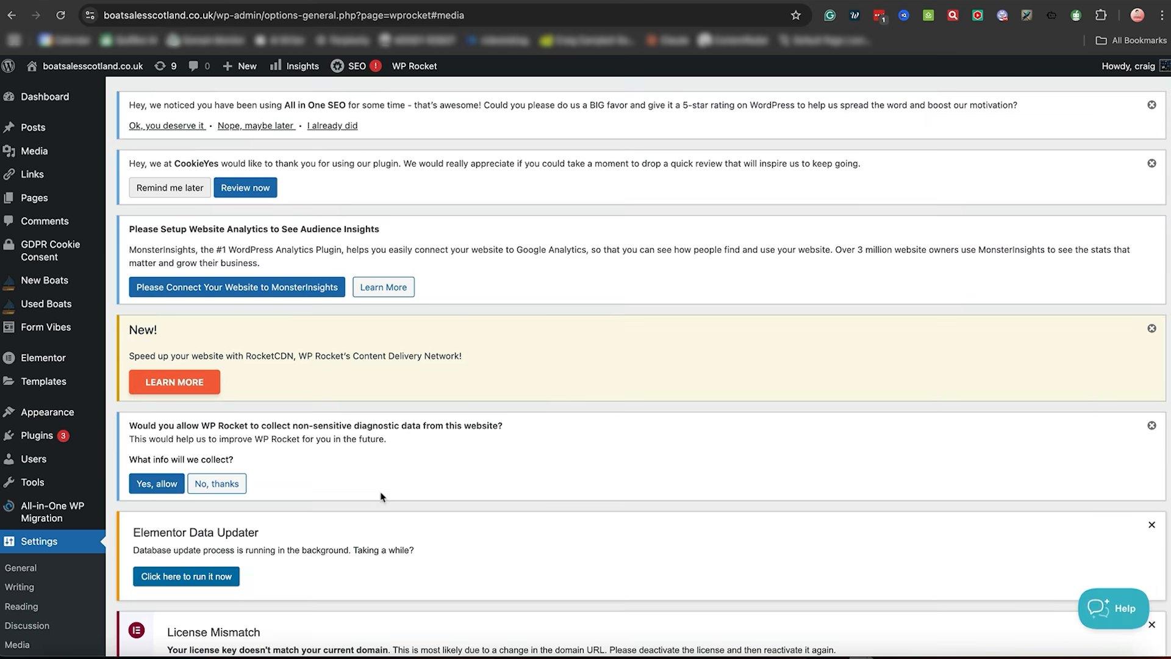
Go through the Preload settings for cache, links, DNS prefetching and fonts, and save them as they are
left_click_drag(379, 497, 381, 299)
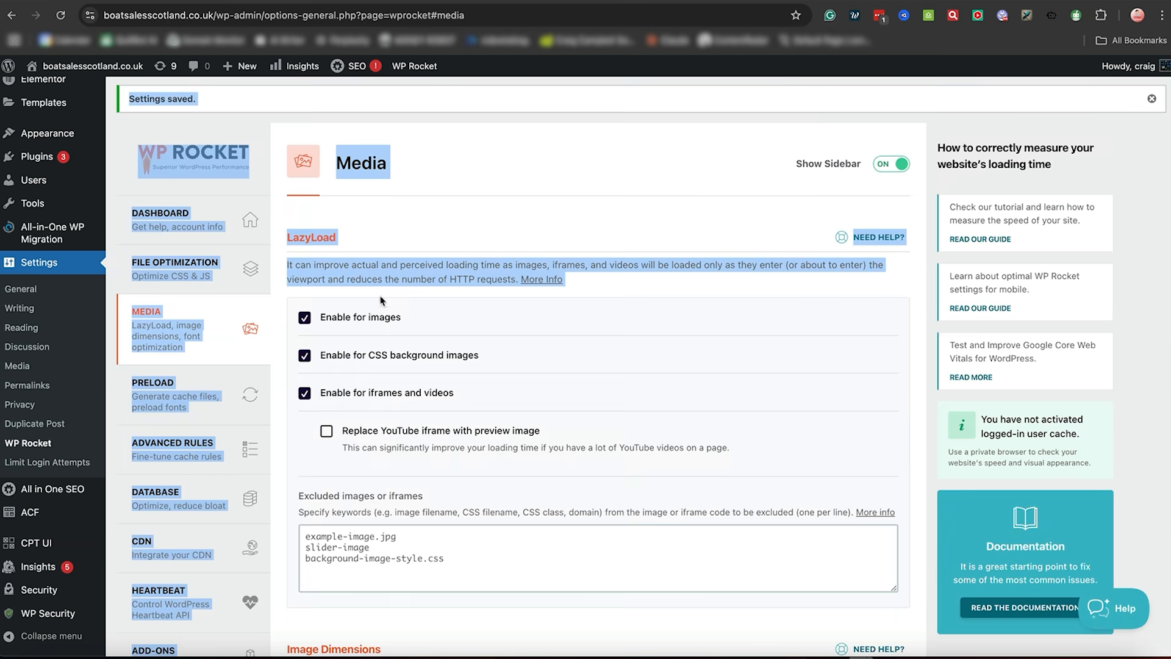
left_click(218, 406)
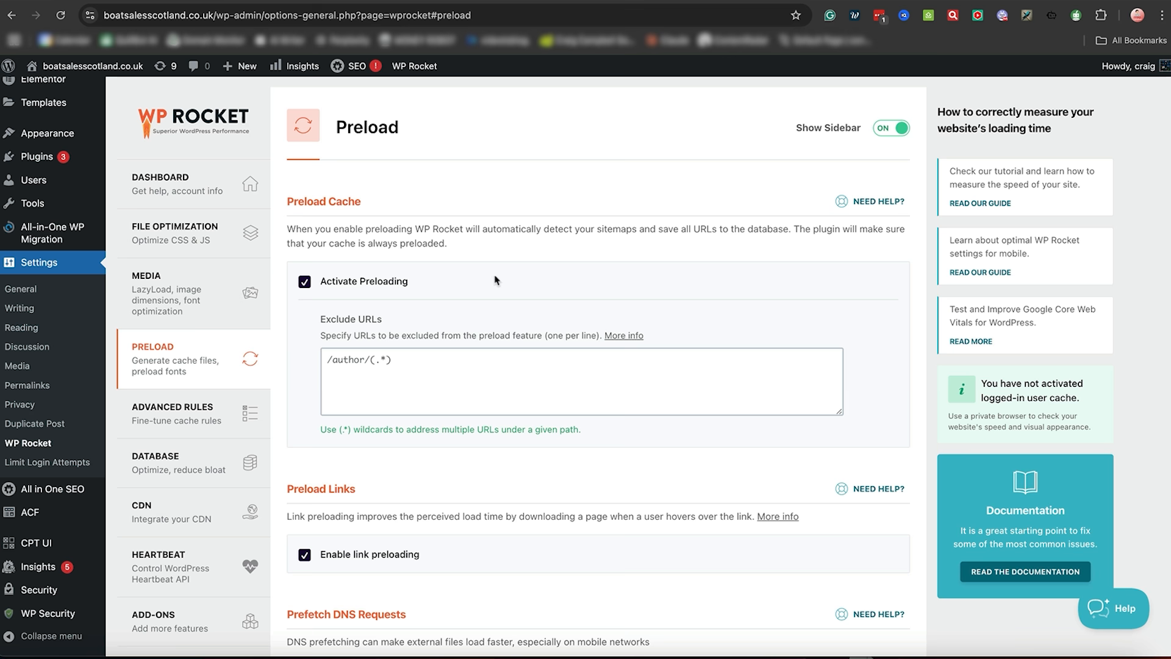
scroll(363, 571, "down", 6)
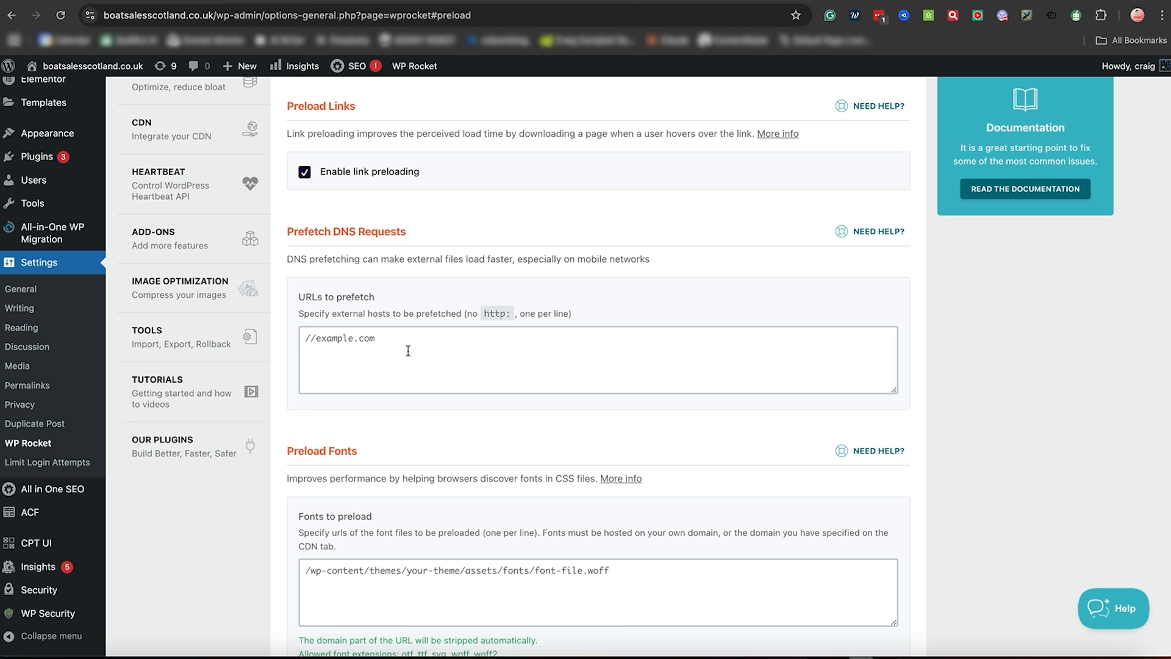
left_click(408, 351)
left_click(478, 447)
scroll(478, 447, "down", 2)
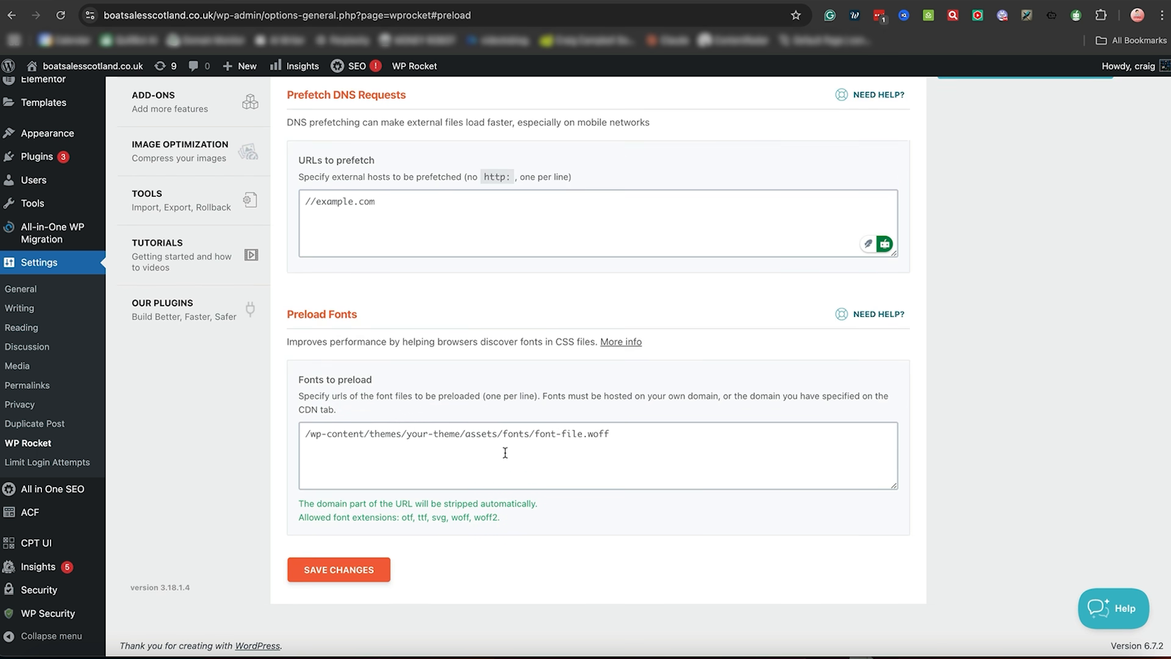
left_click(349, 576)
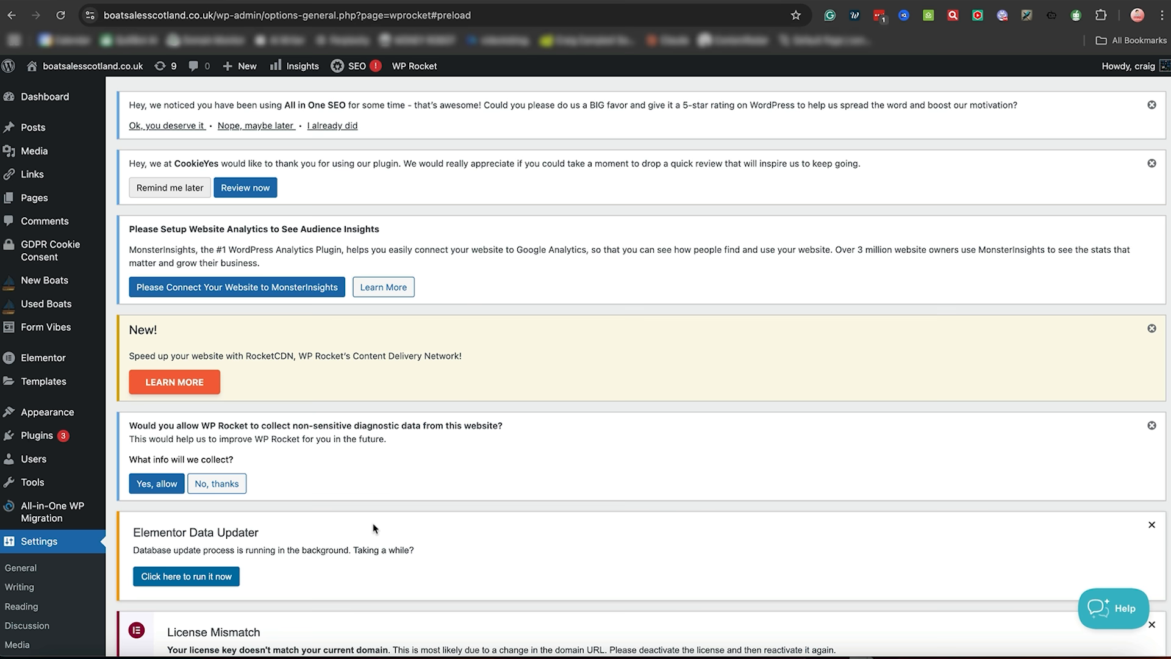
Look over the Advanced Rules page, covering cache lifespan, never-cache rules, always-purge URLs and cache query strings
left_click_drag(373, 528, 373, 78)
left_click(181, 339)
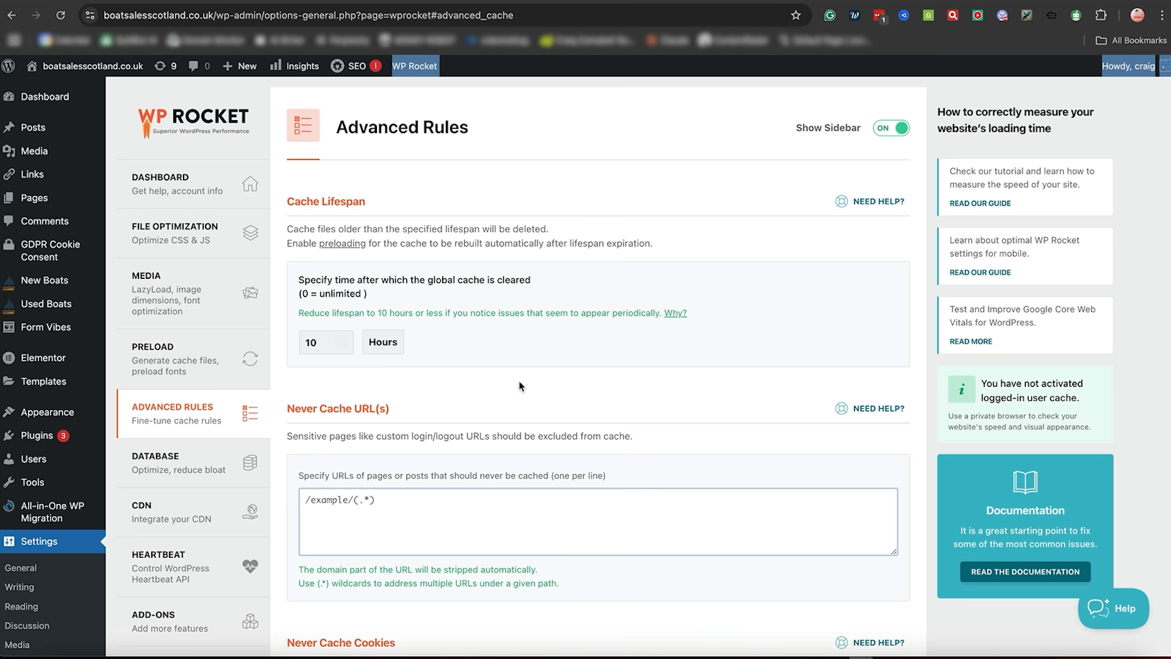
left_click_drag(522, 387, 511, 275)
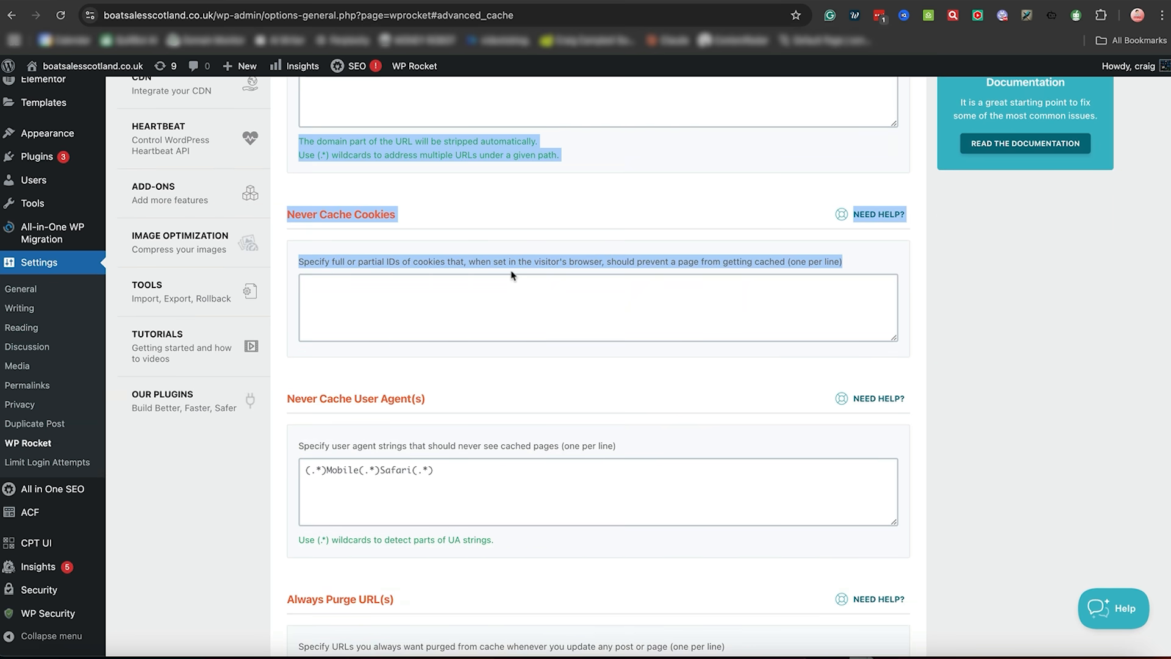
left_click(727, 364)
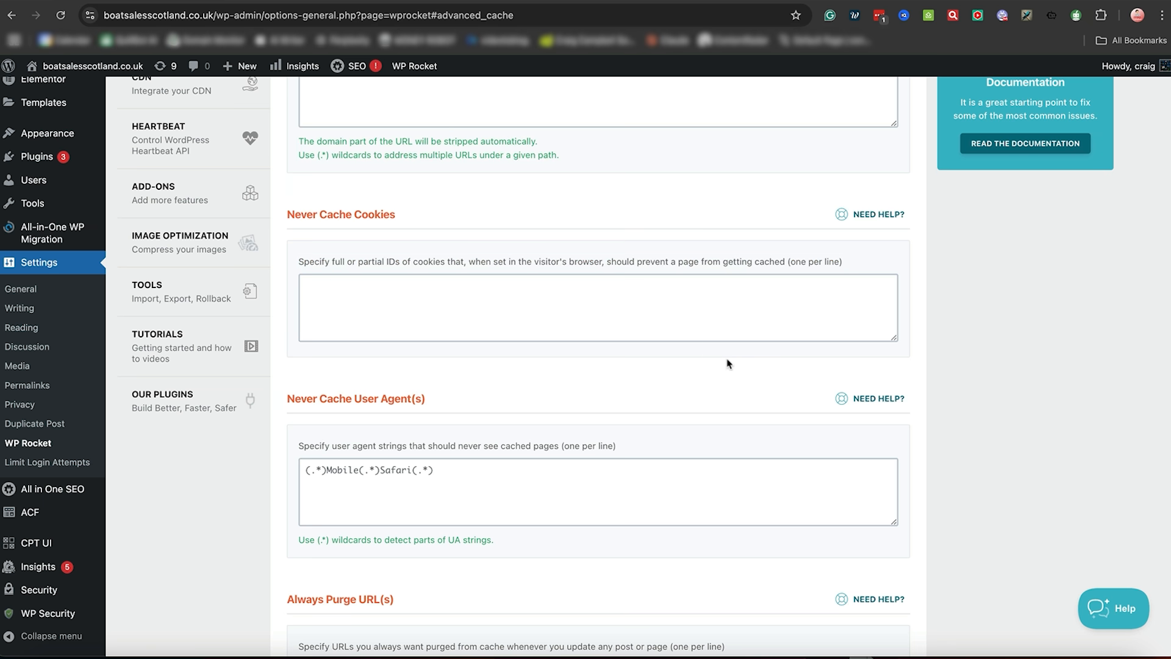
scroll(727, 364, "down", 7)
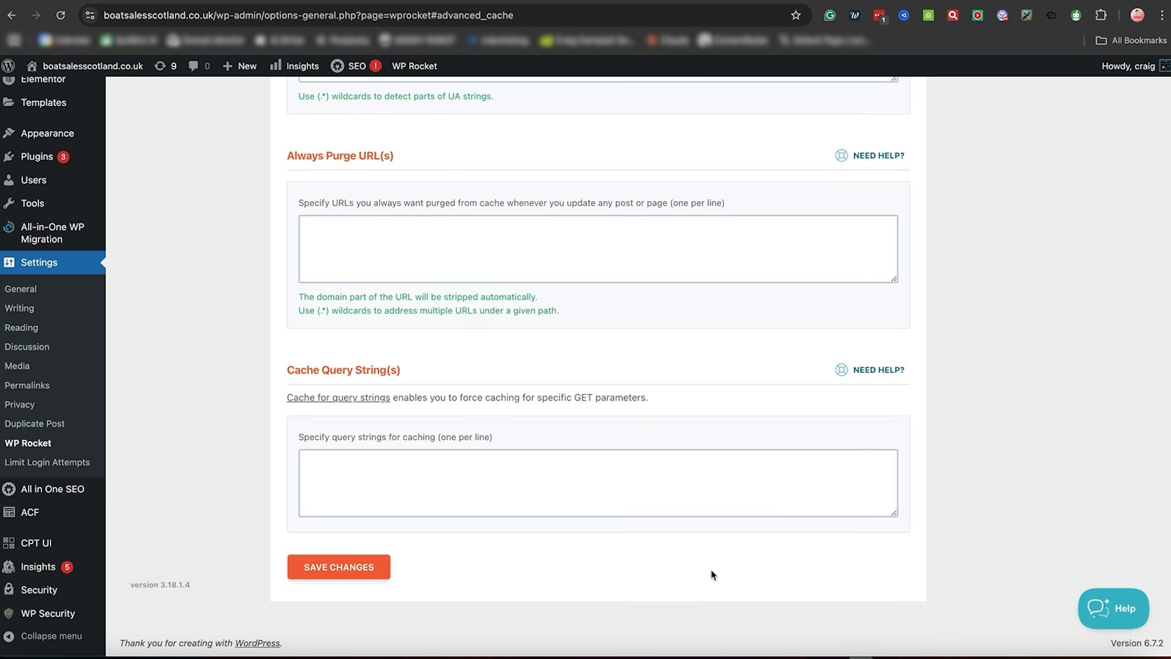
left_click(699, 485)
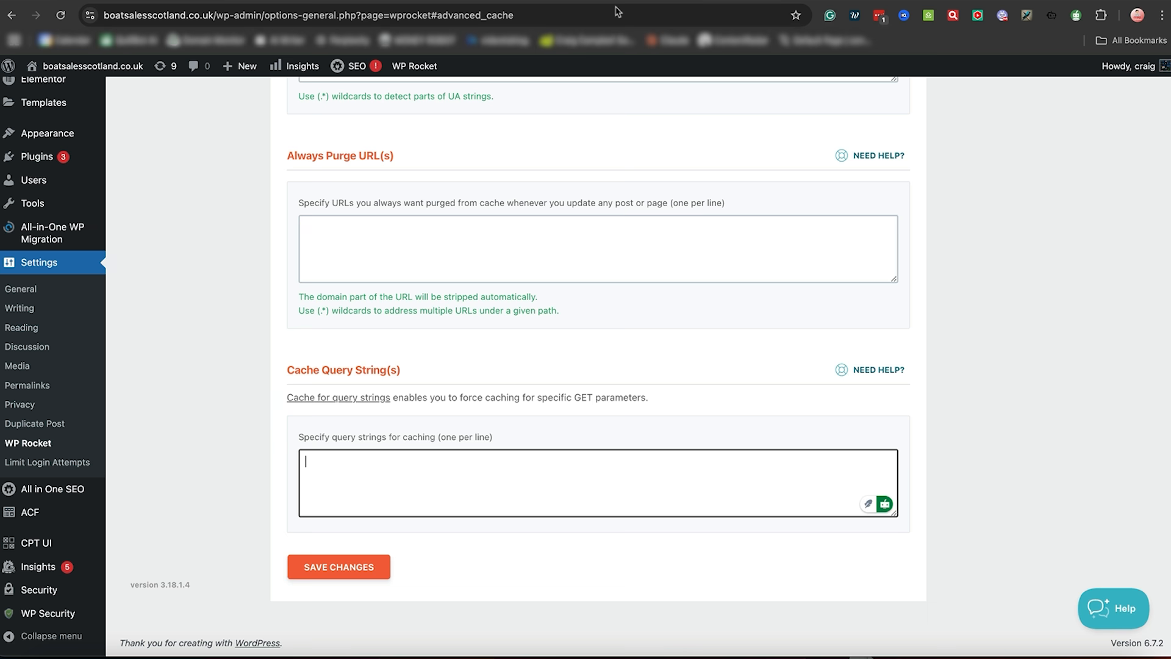
left_click(750, 388)
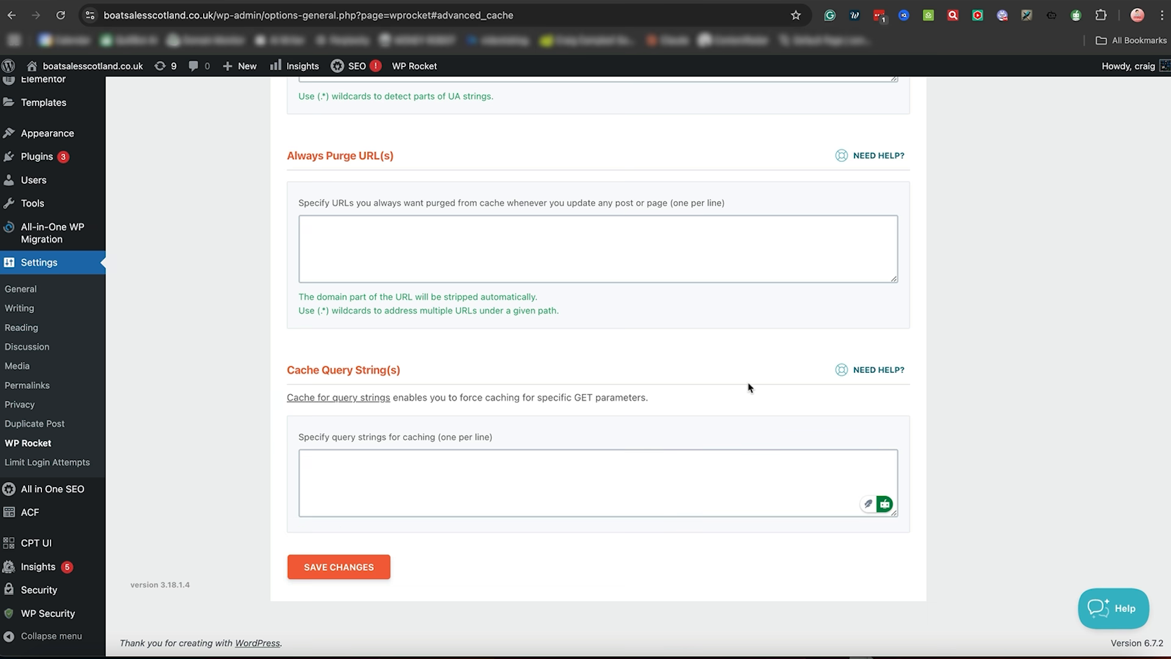
left_click_drag(750, 388, 689, 86)
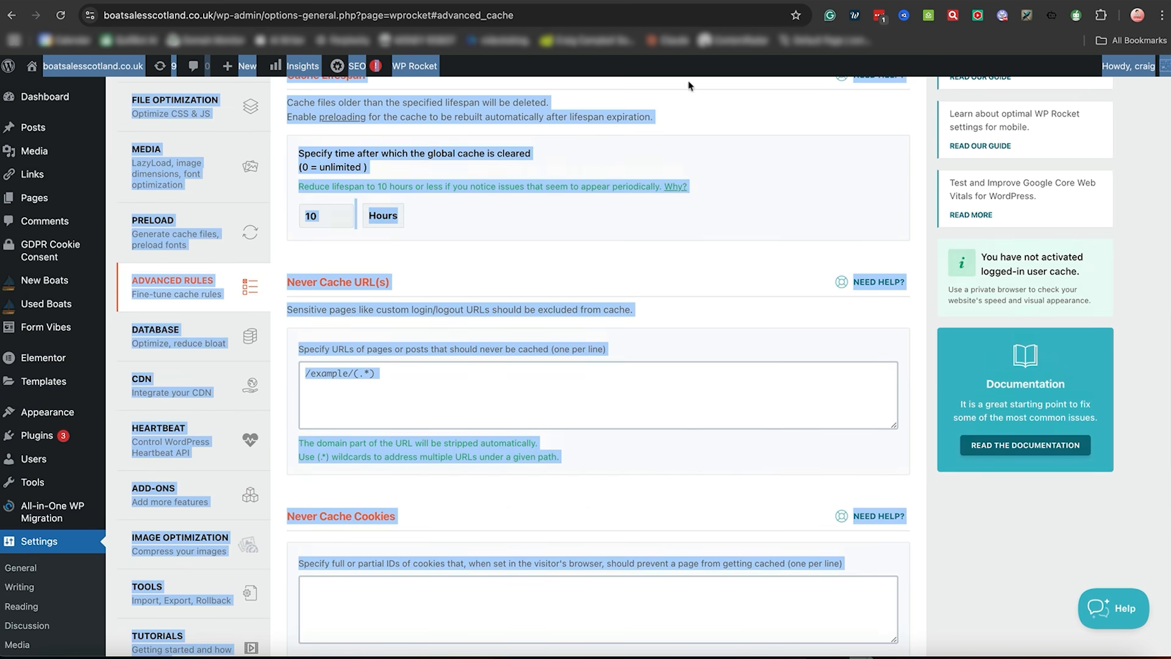
Look over the Database page's cleanup options for posts, comments, transients and database tables
left_click(173, 337)
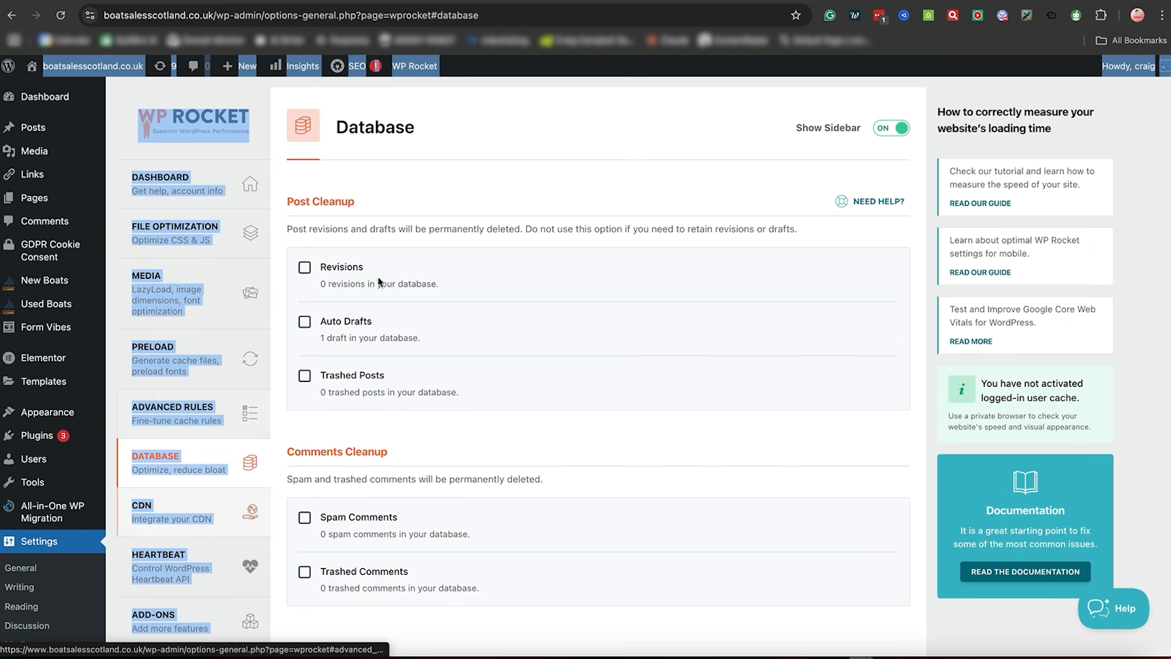
left_click(631, 174)
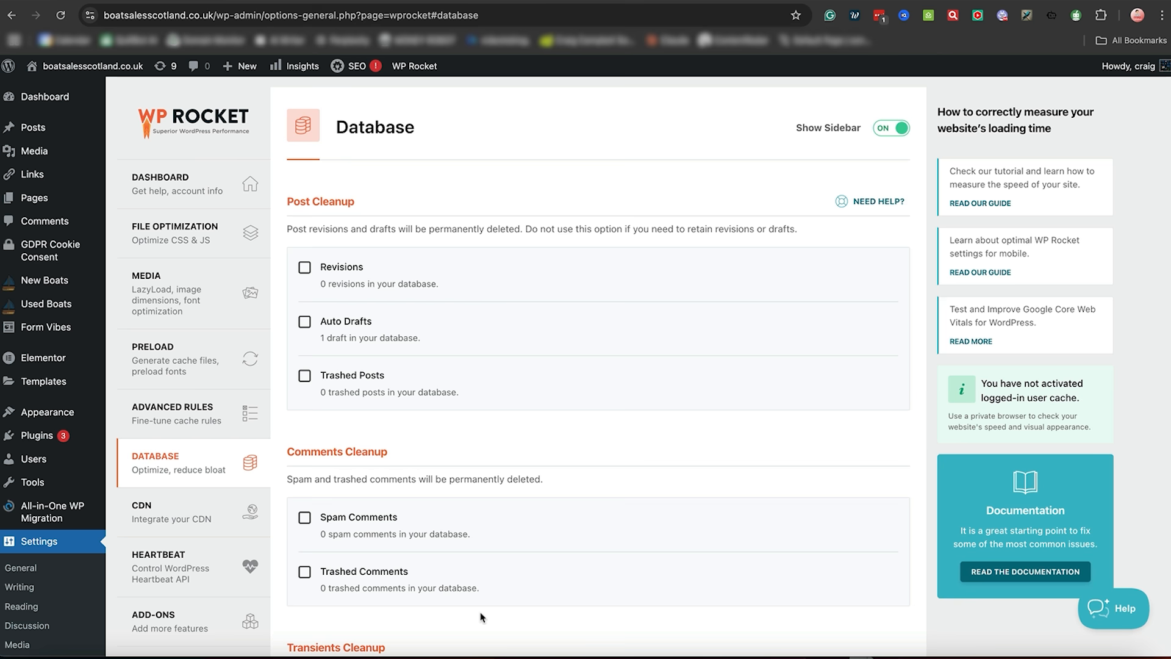
left_click_drag(481, 617, 693, 82)
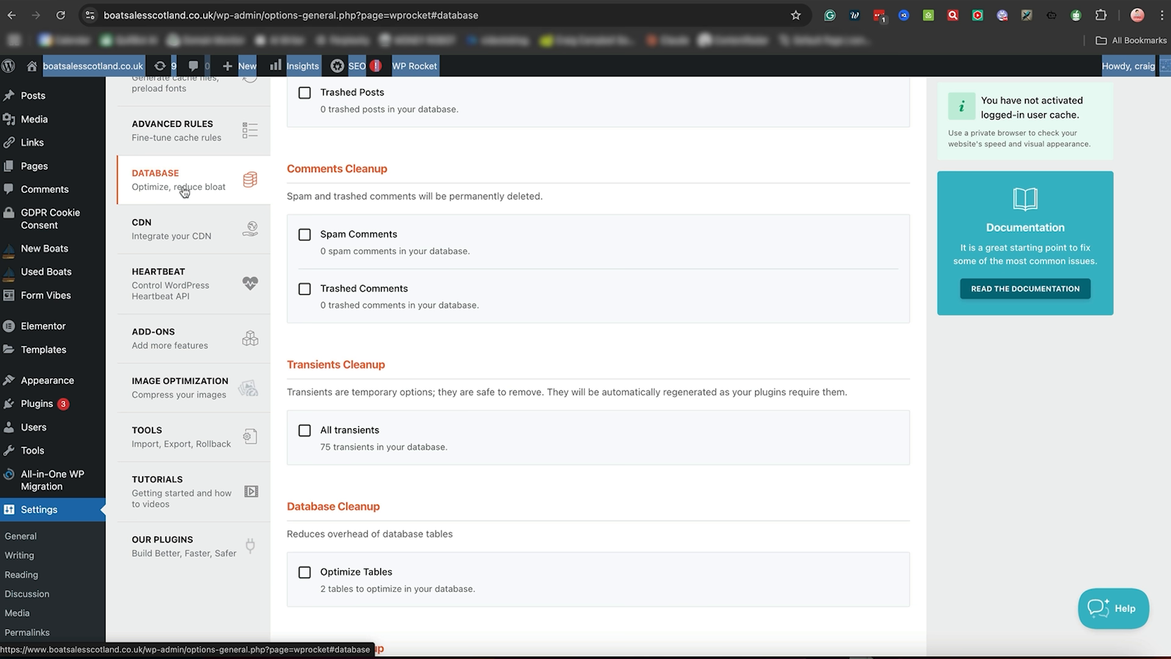
Examine the CDN settings and the Heartbeat activity settings
left_click(190, 228)
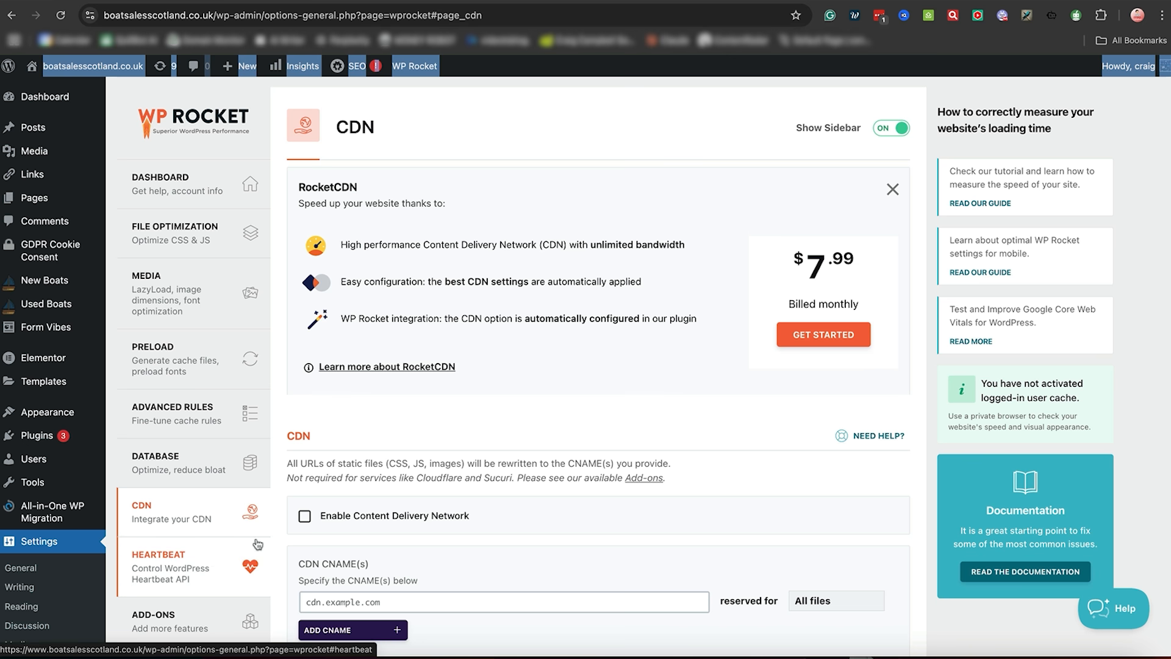
scroll(276, 538, "down", 5)
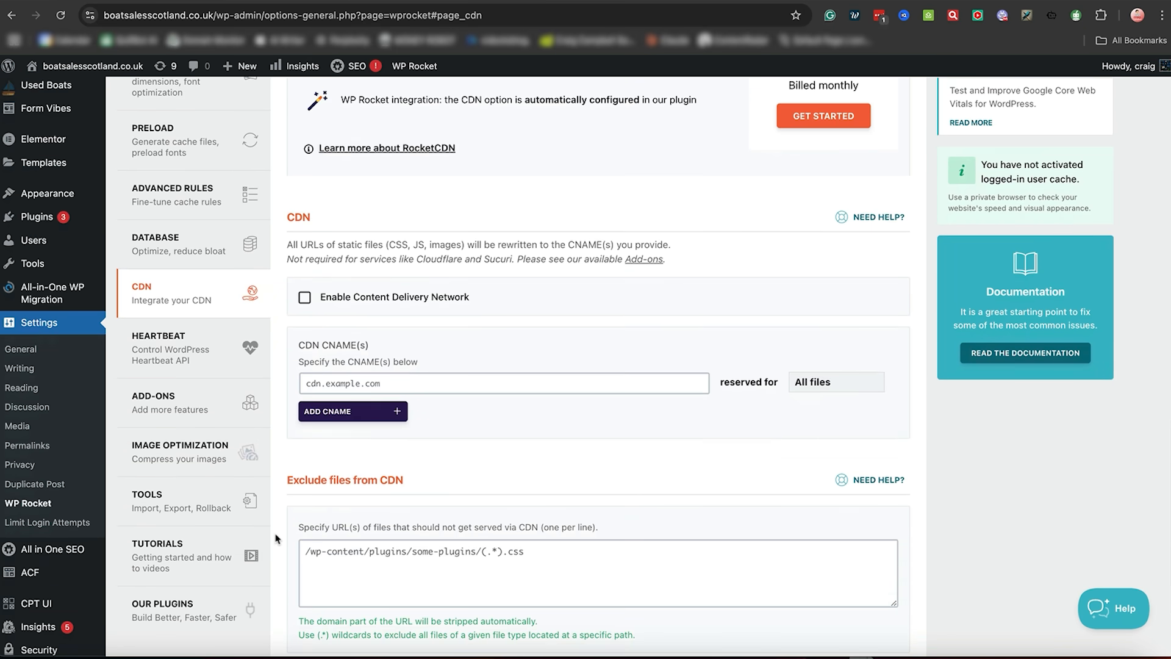
left_click(176, 342)
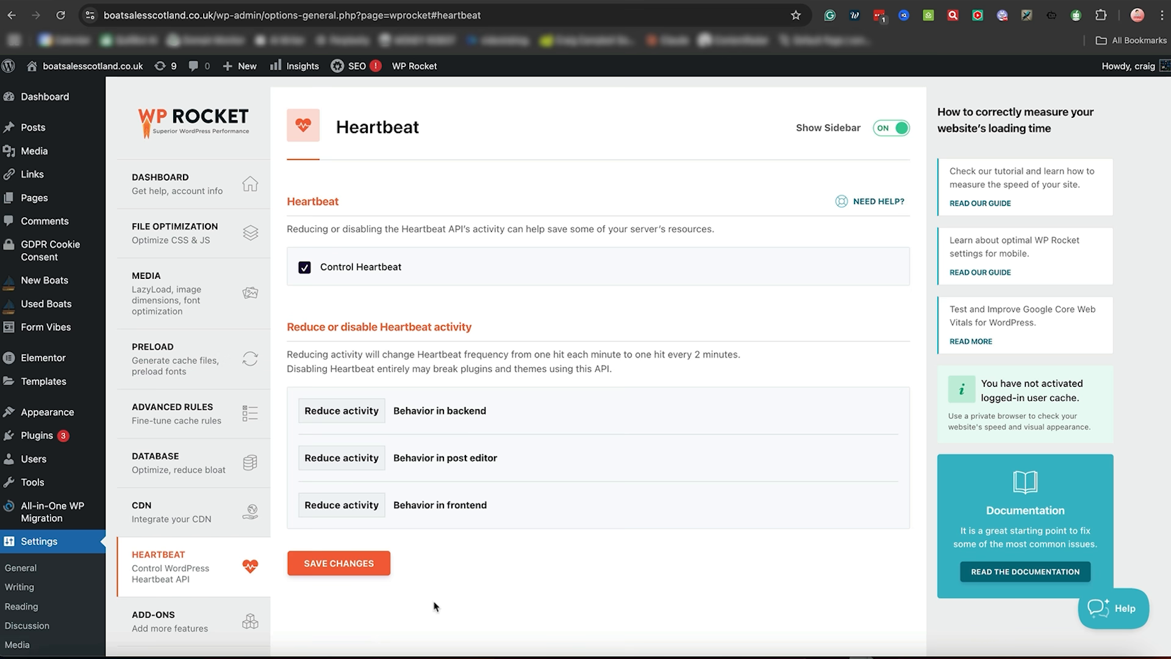
scroll(435, 606, "down", 5)
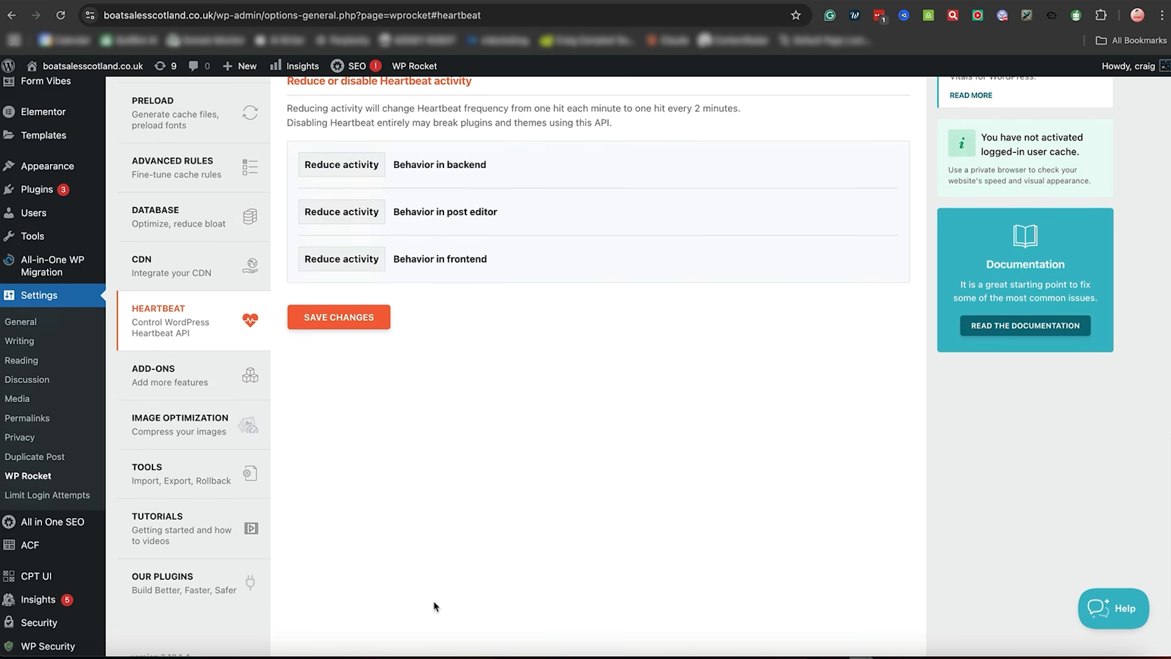
On the Add-ons page, turn on User Cache, Varnish and WebP Compatibility, and view the Cloudflare and Sucuri add-ons
left_click(184, 387)
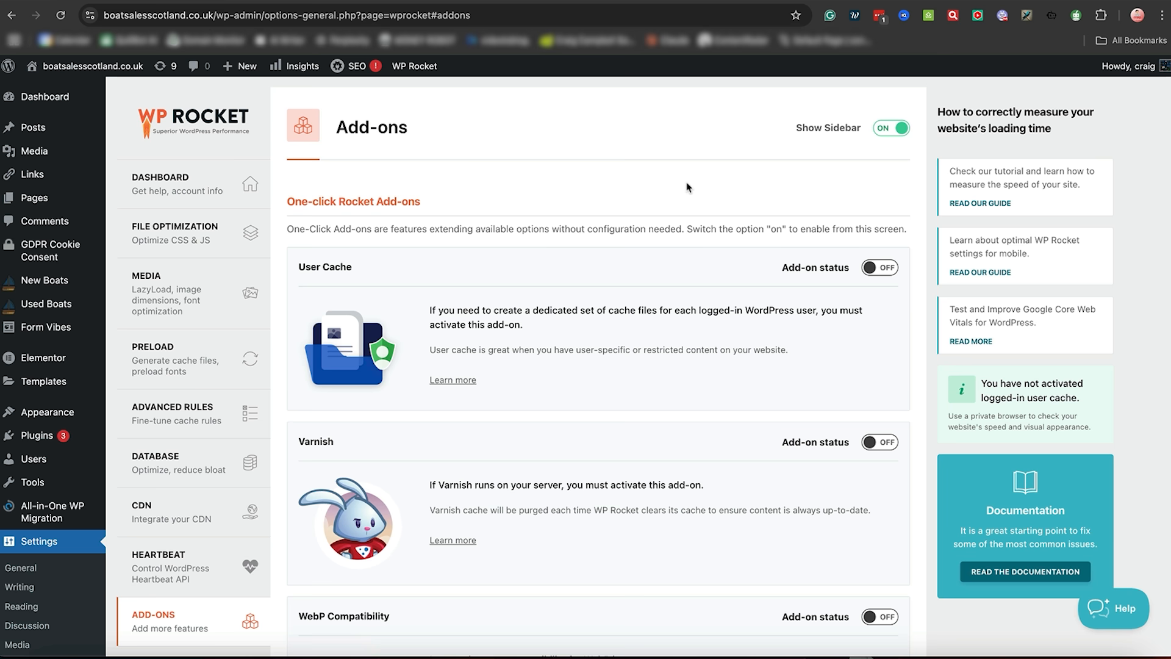
left_click(876, 270)
left_click(880, 444)
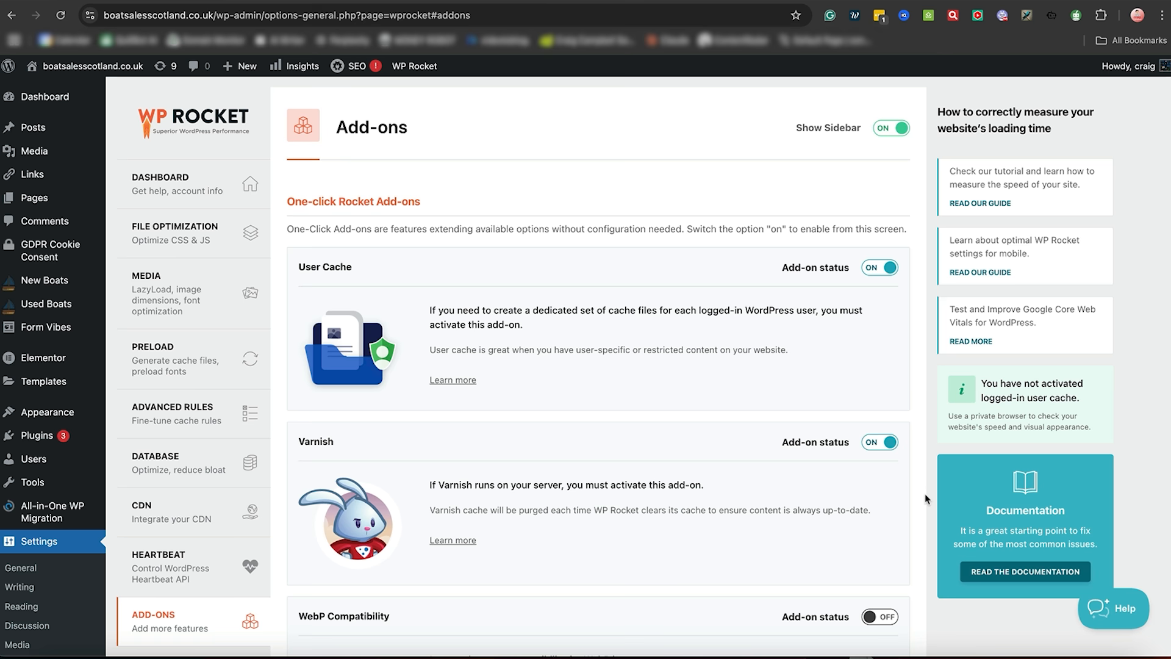
scroll(925, 493, "down", 5)
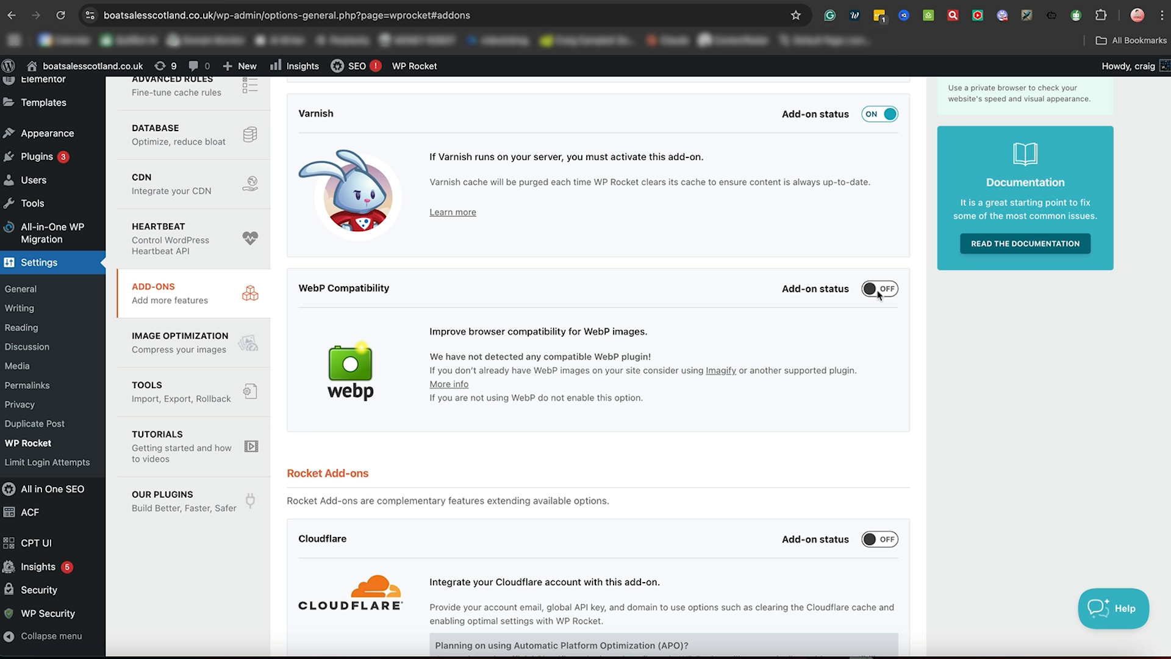
left_click(878, 289)
left_click_drag(921, 419, 903, 297)
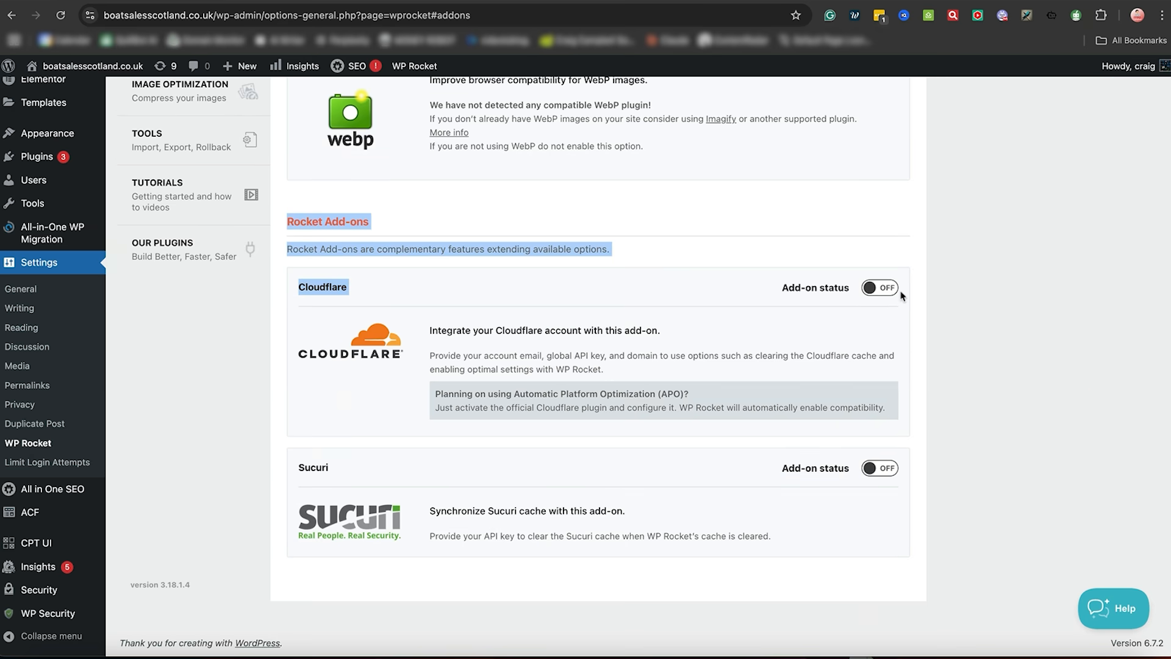
left_click(814, 259)
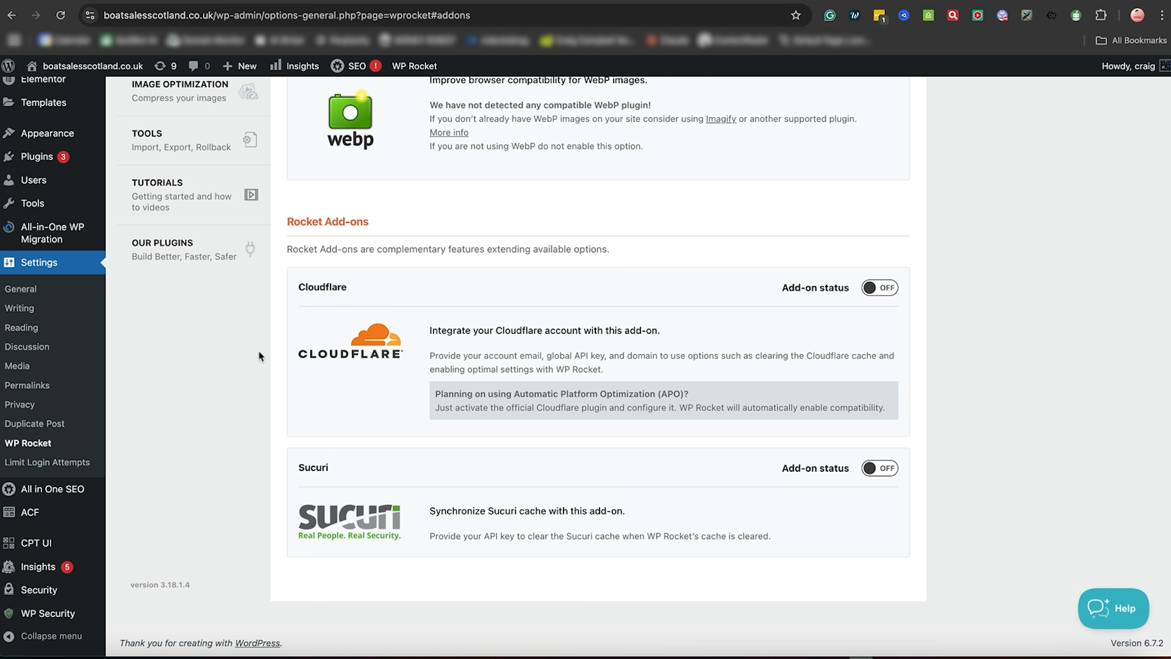
Install the Imagify plugin from WP Rocket's Image Optimization page
scroll(238, 355, "up", 5)
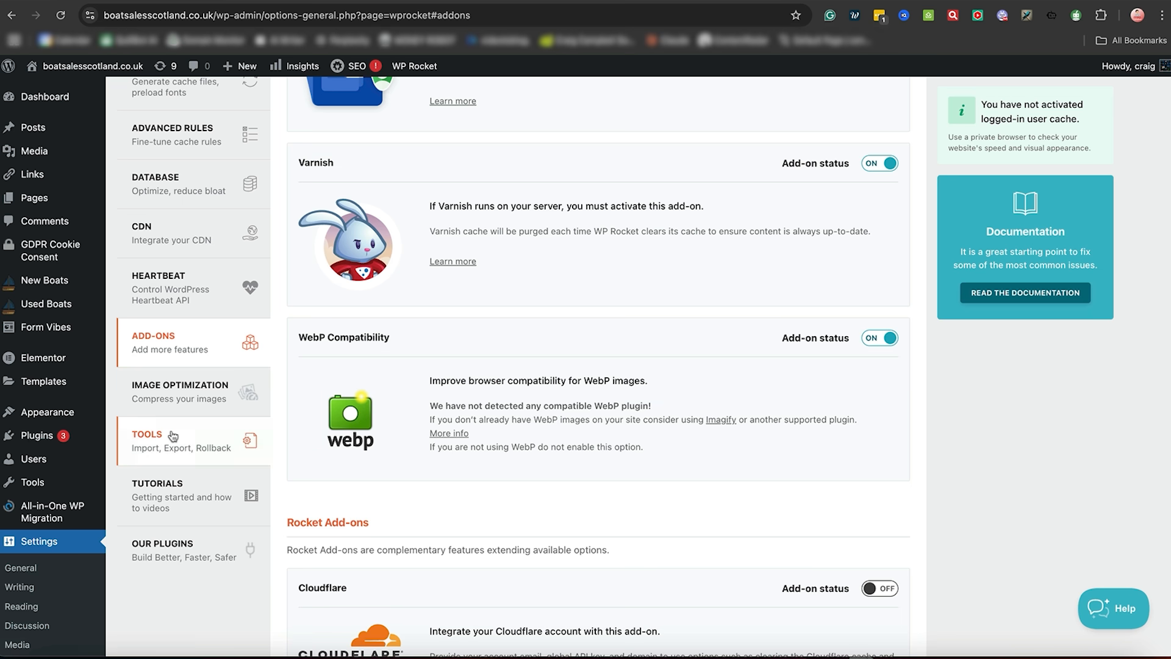
left_click(181, 392)
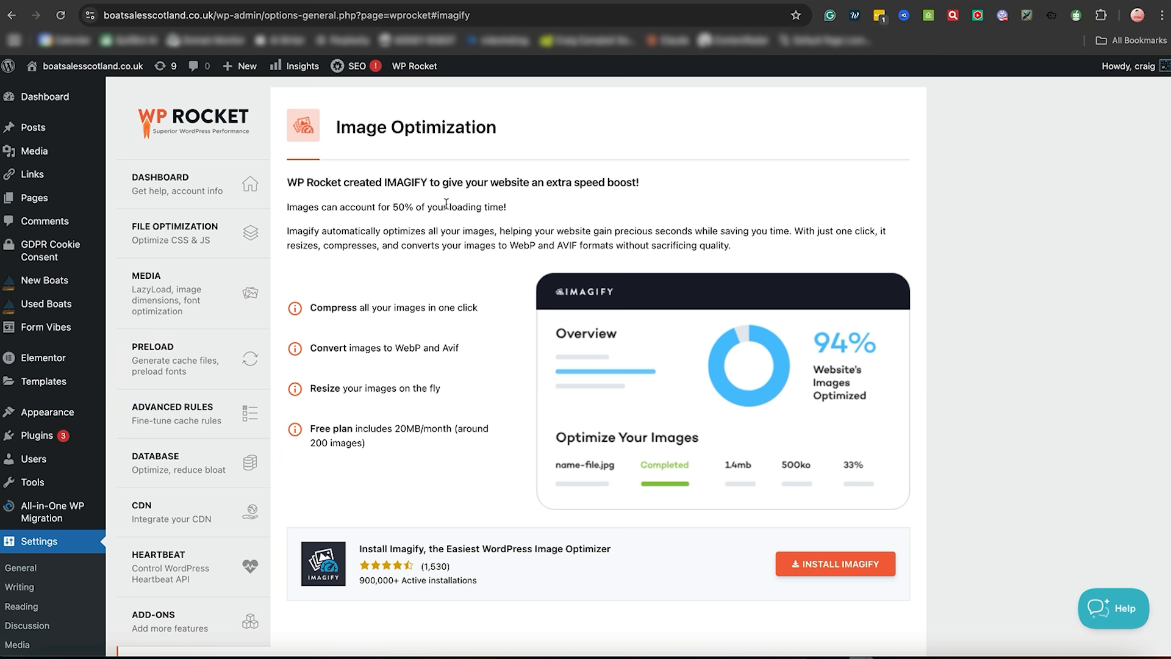
left_click(845, 570)
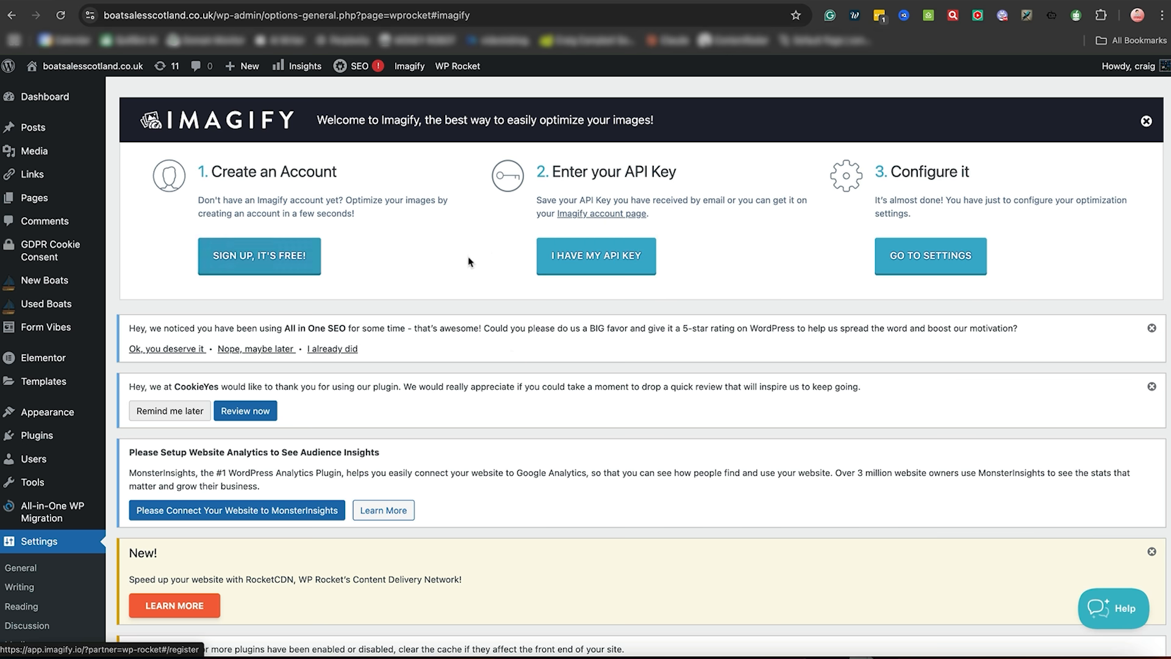
Copy the Imagify API key from the welcome e-mail in the mail app and connect the plugin with it
left_click(609, 262)
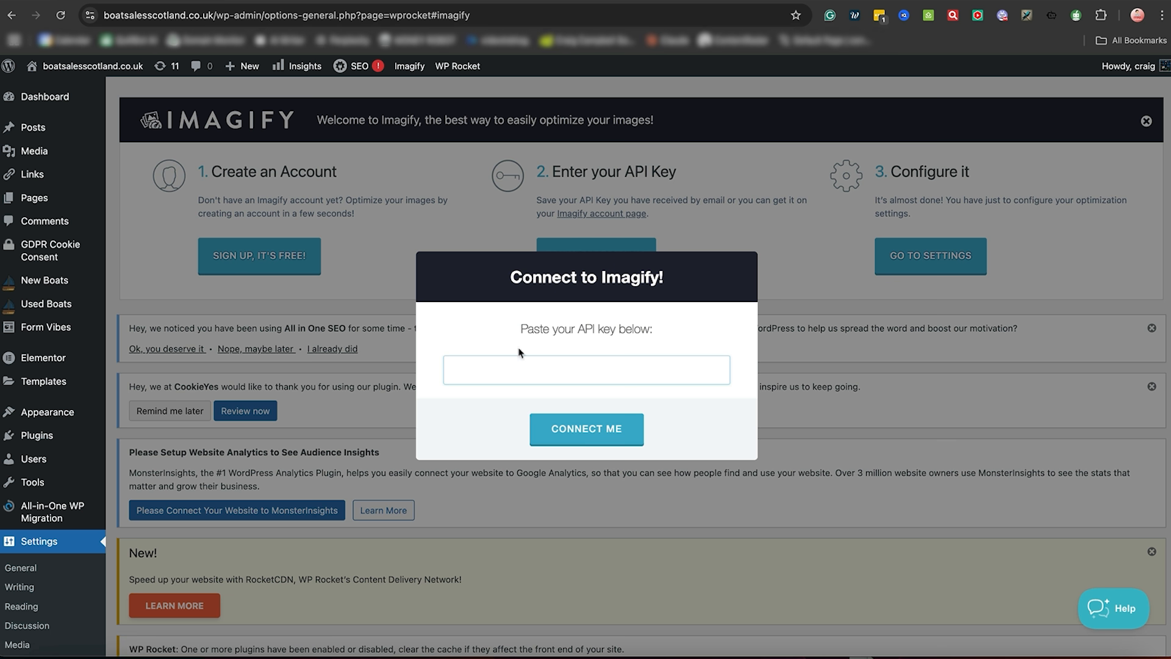
left_click(242, 654)
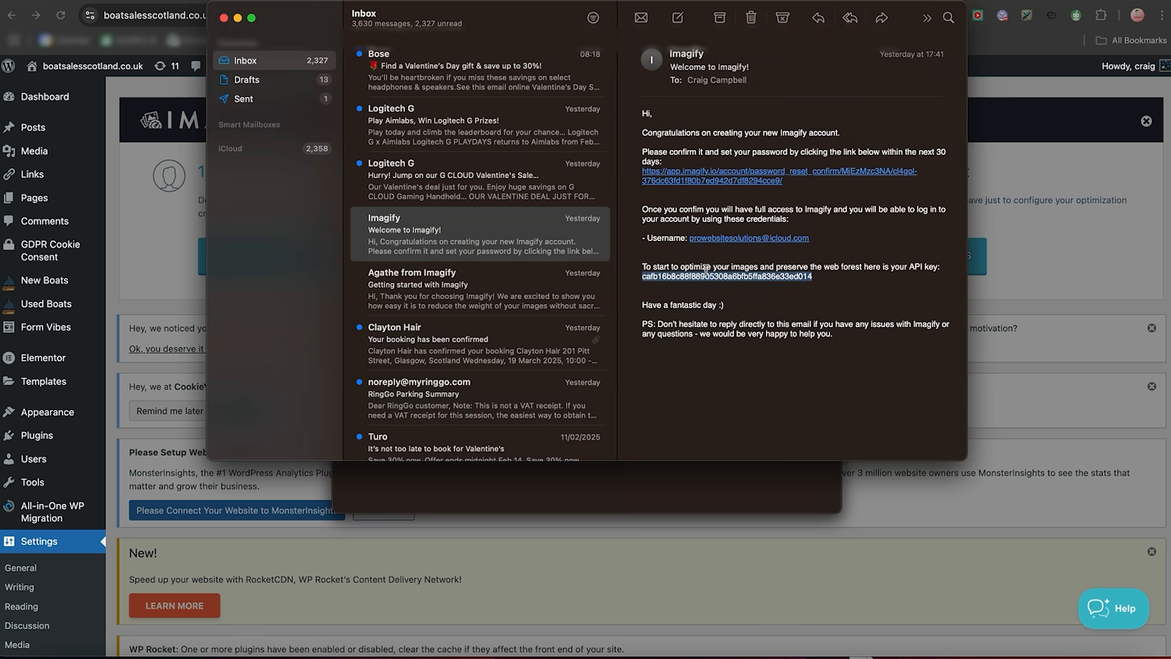
double_click(779, 278)
key("super+c")
left_click(947, 476)
key("super+v")
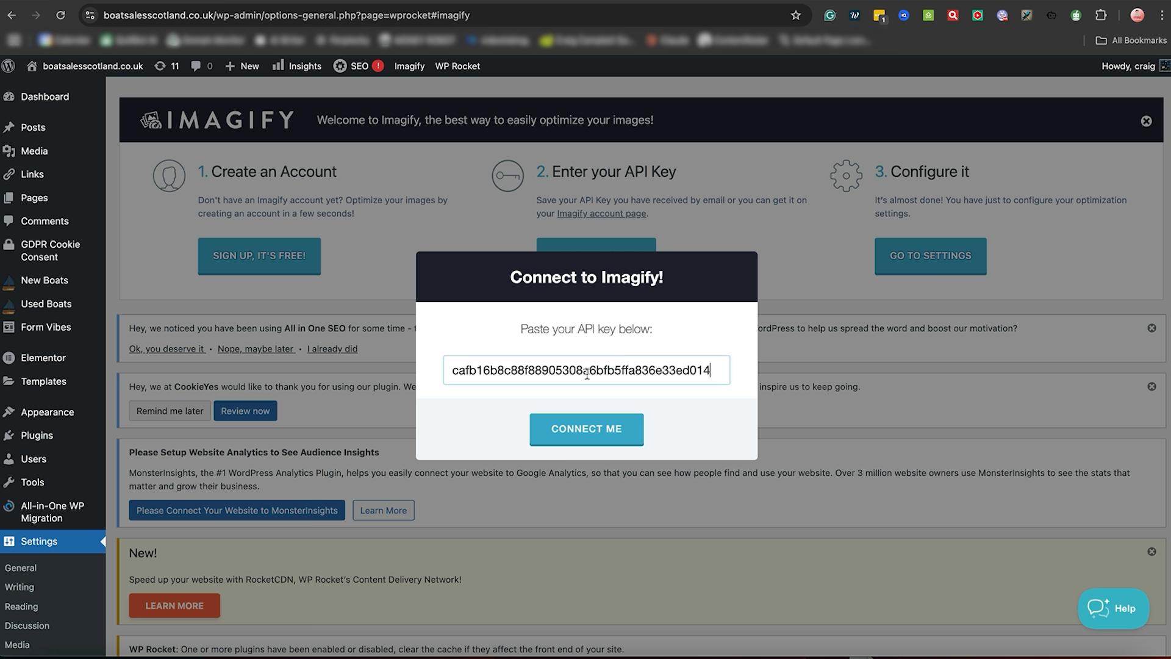
left_click(606, 441)
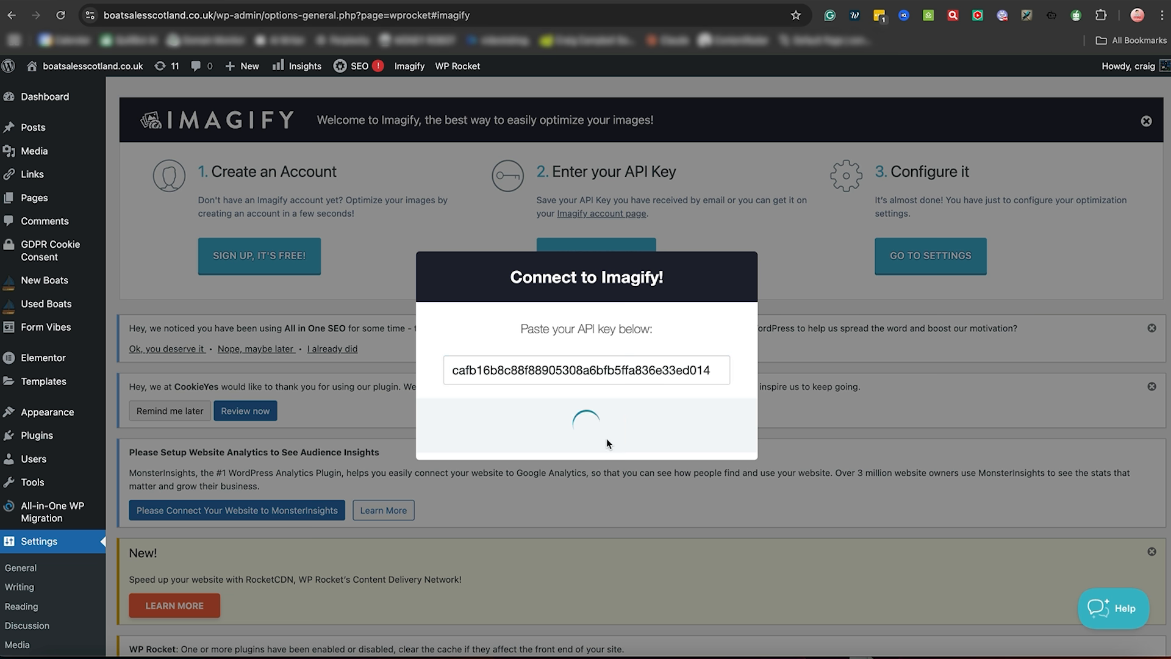
left_click(590, 452)
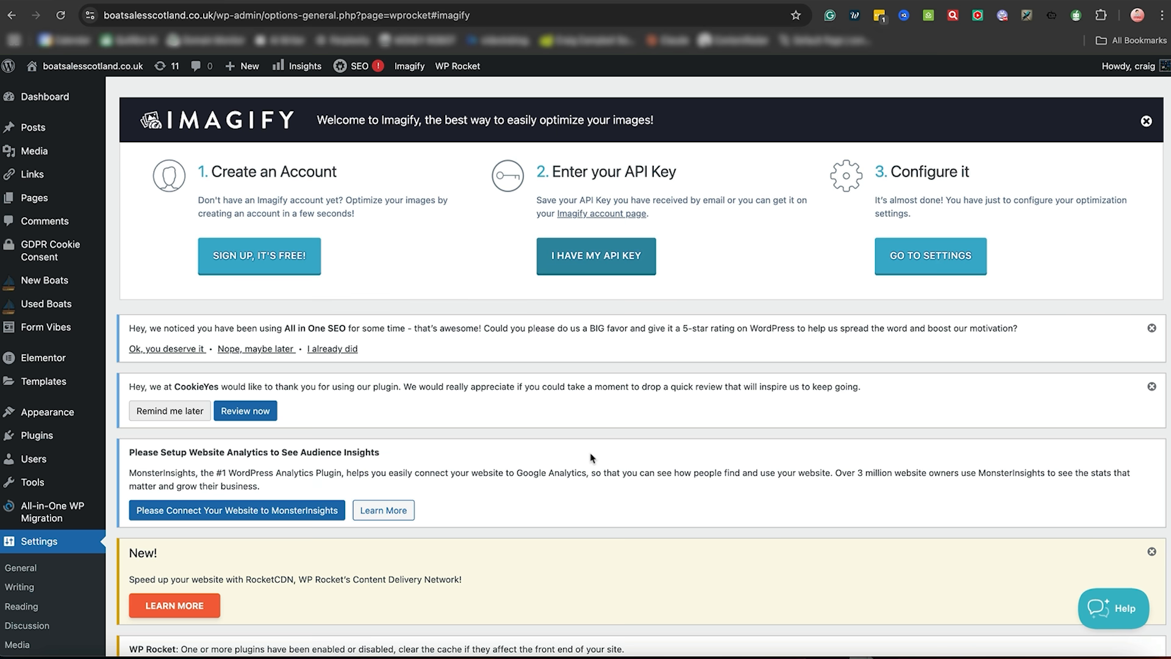
Open Imagify's settings and enable Lossless compression in the general settings
left_click(935, 260)
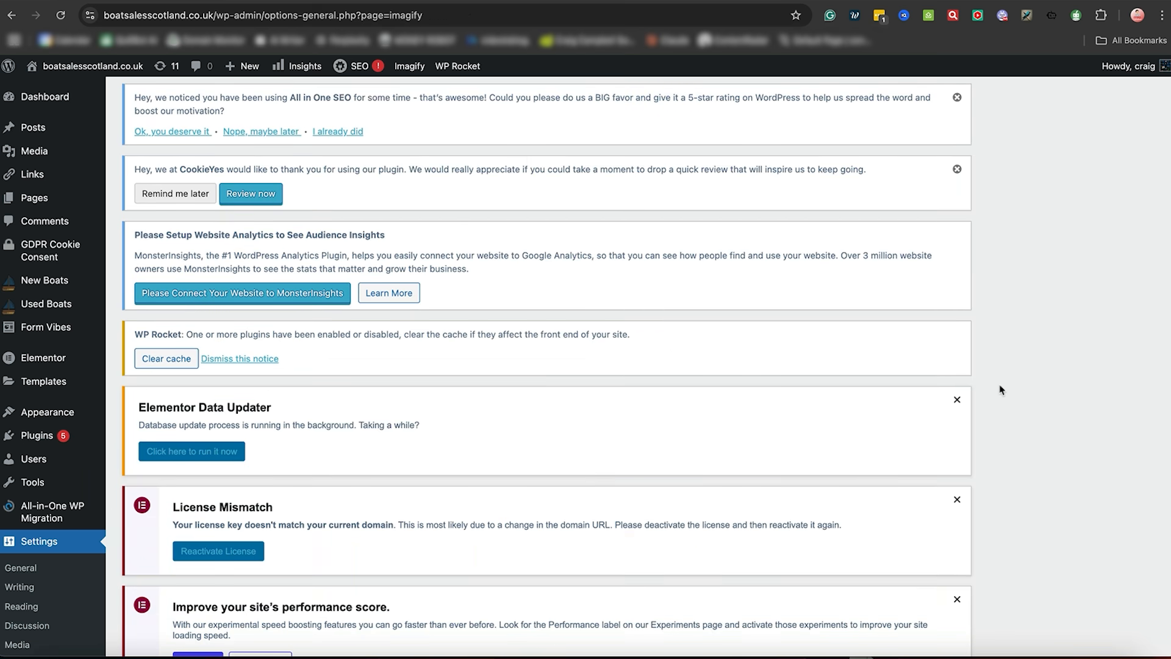
scroll(1000, 390, "down", 10)
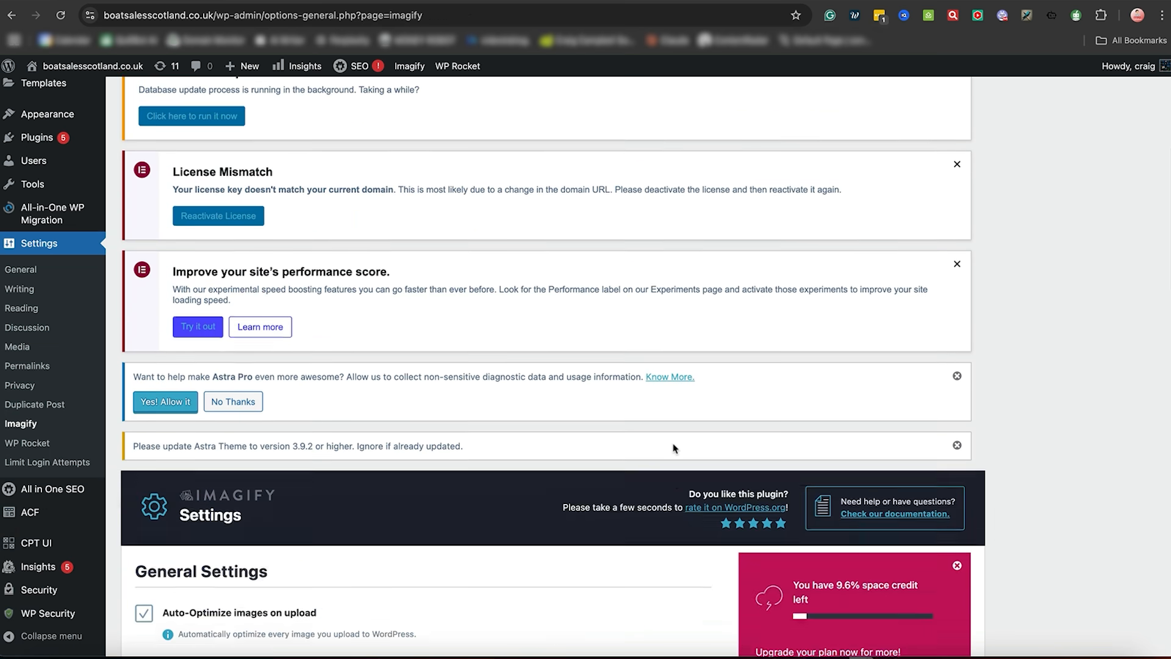
scroll(674, 448, "down", 5)
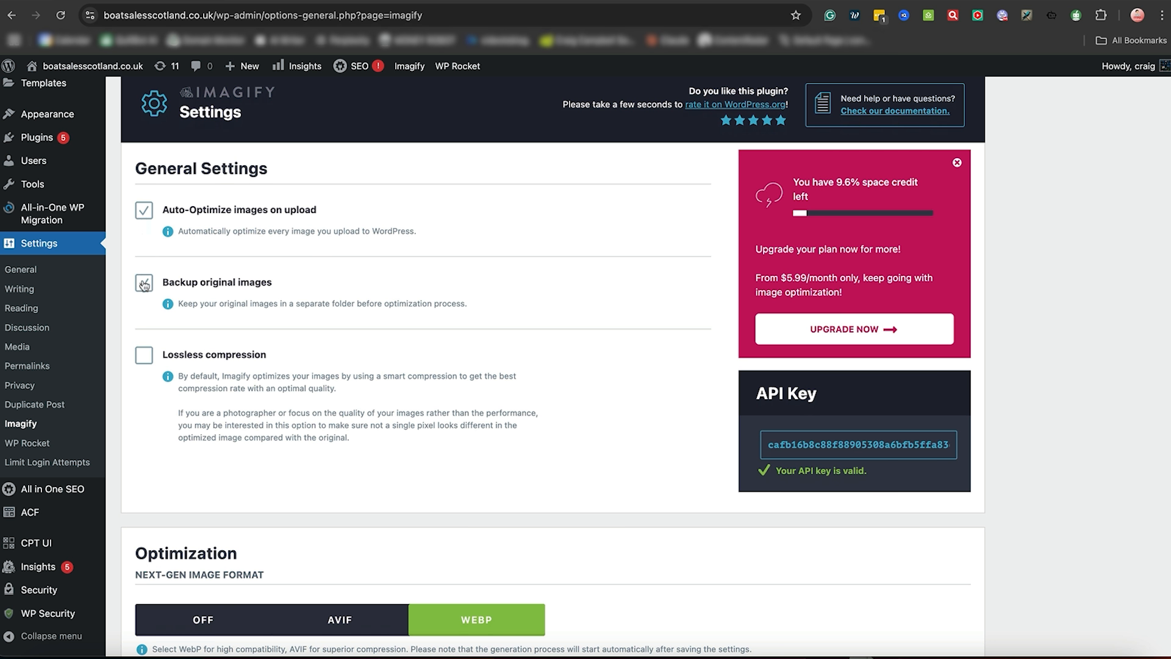
left_click(145, 359)
scroll(625, 546, "down", 3)
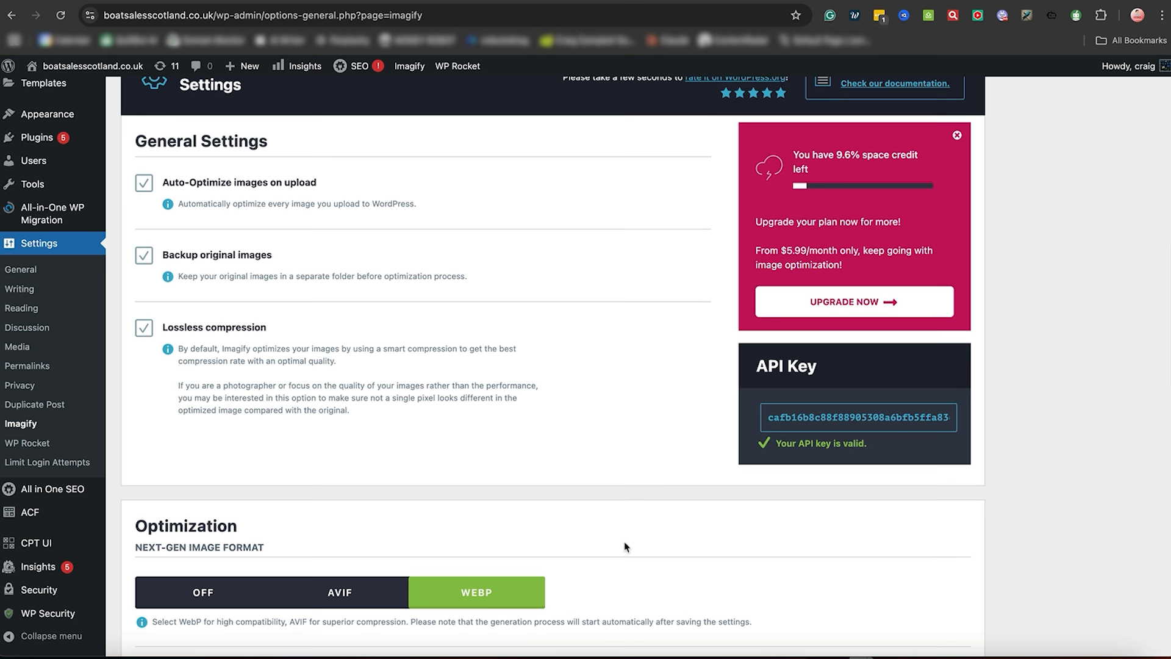
Review Imagify's WebP format, image resizing and file size options, and save the settings to continue to the bulk optimizer
scroll(625, 546, "down", 4)
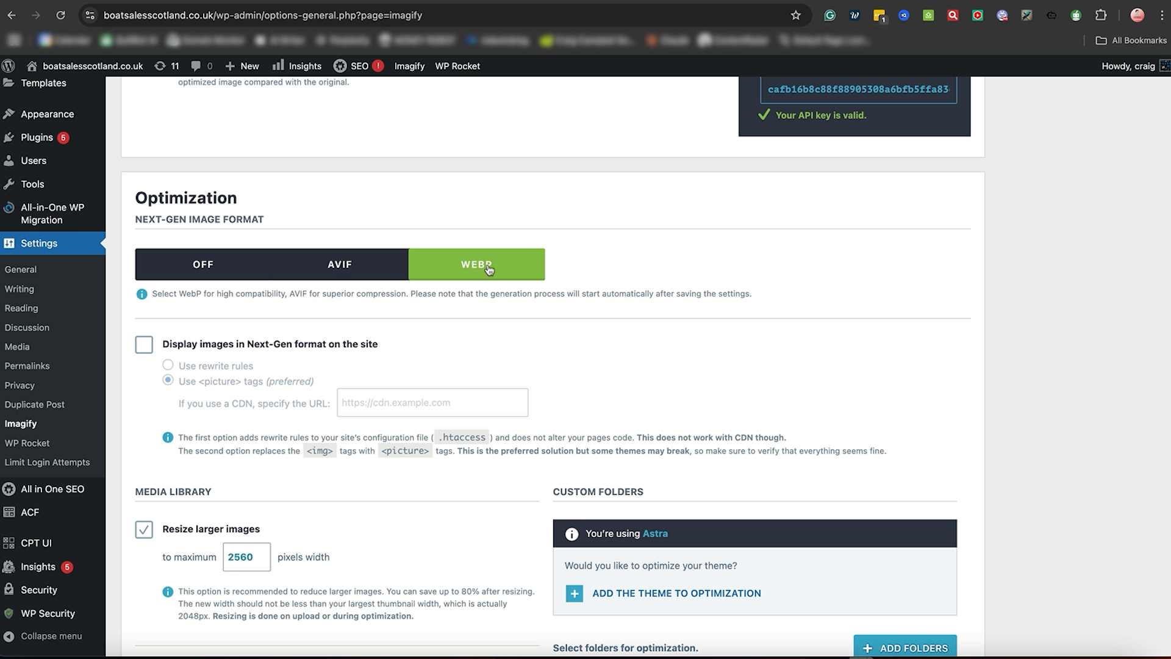
left_click(184, 346)
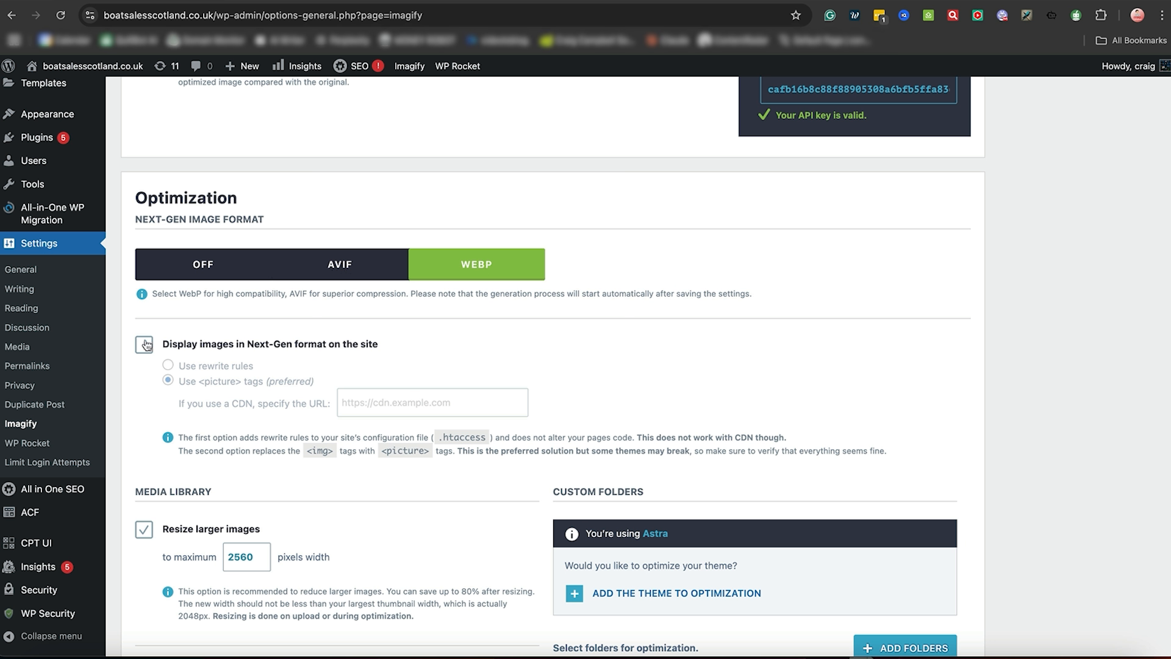
left_click(414, 490)
scroll(414, 493, "down", 6)
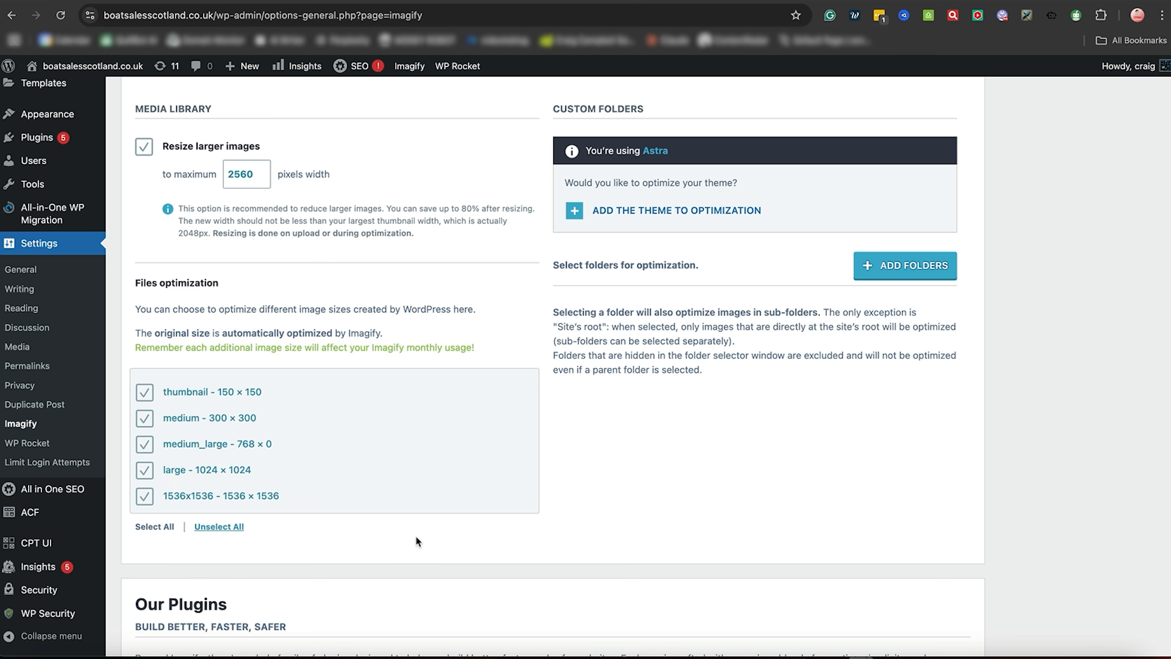
scroll(417, 541, "down", 6)
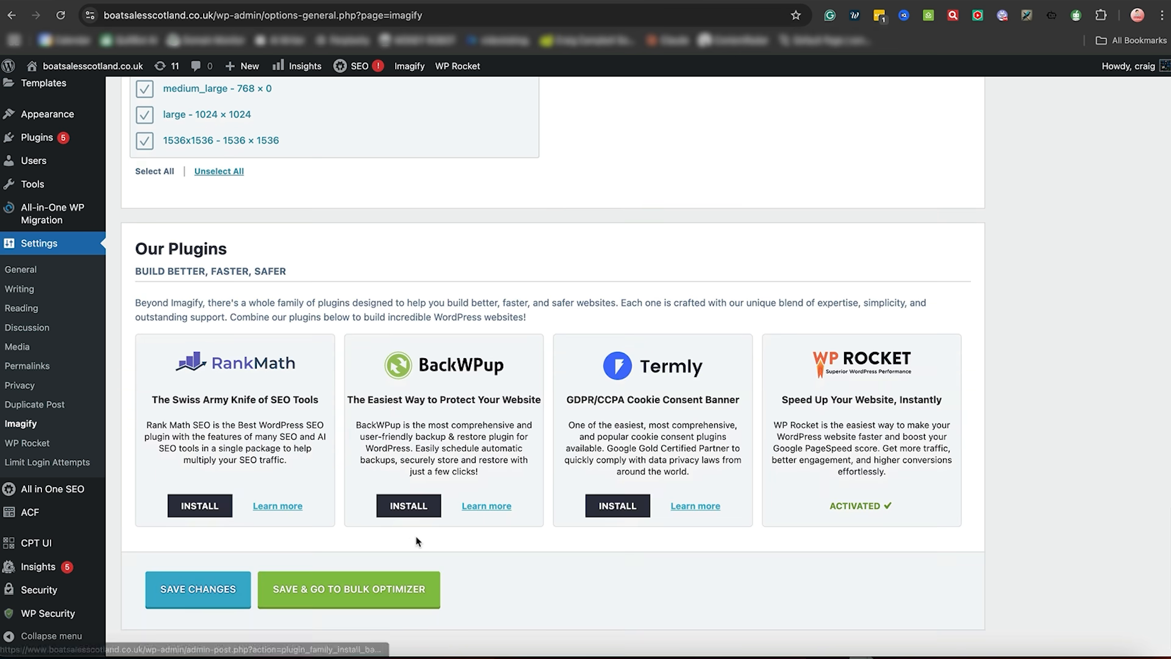
scroll(417, 541, "down", 1)
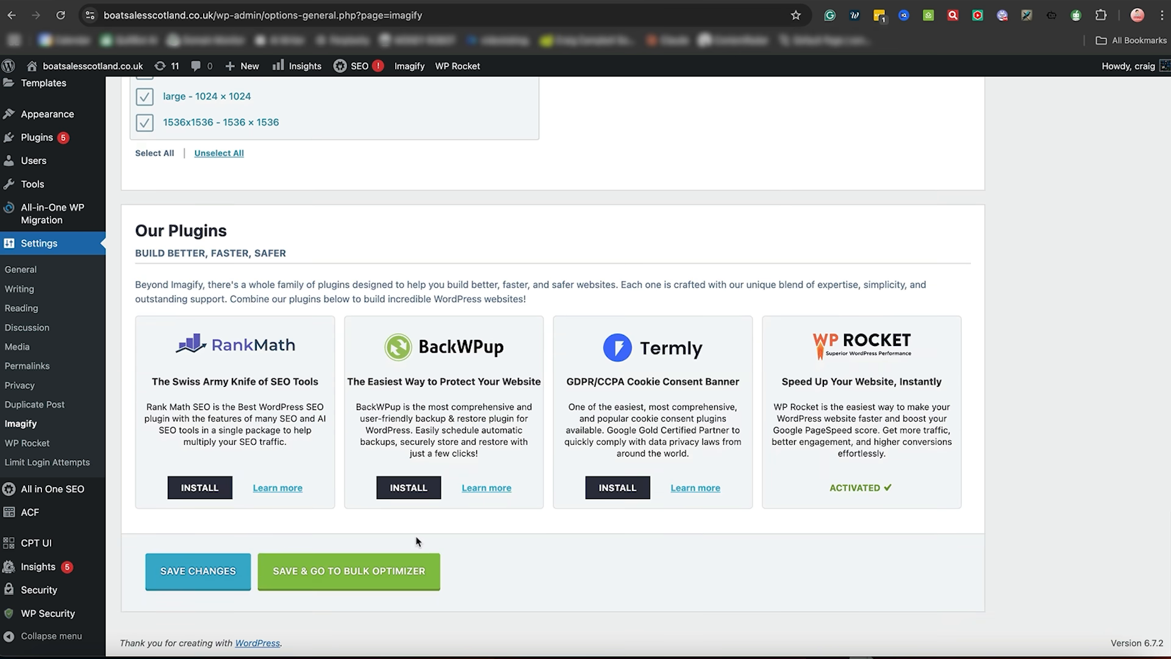
left_click(384, 573)
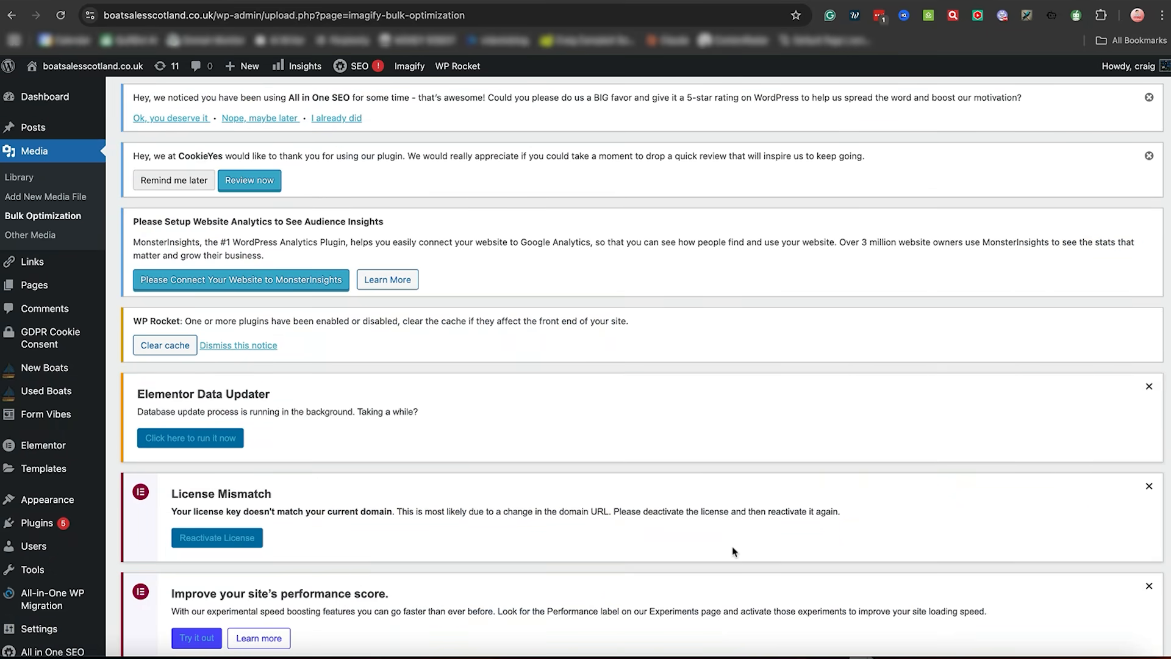
Start Imagify's bulk optimization of the media library with the Lossless level
scroll(733, 551, "down", 8)
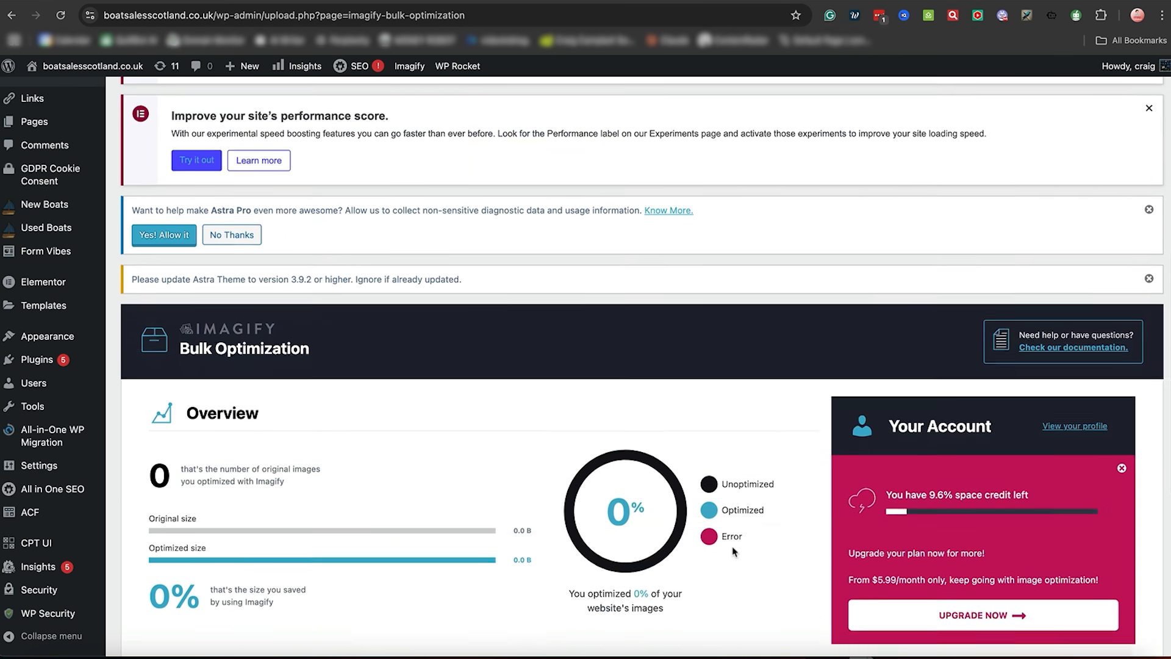
scroll(733, 551, "down", 5)
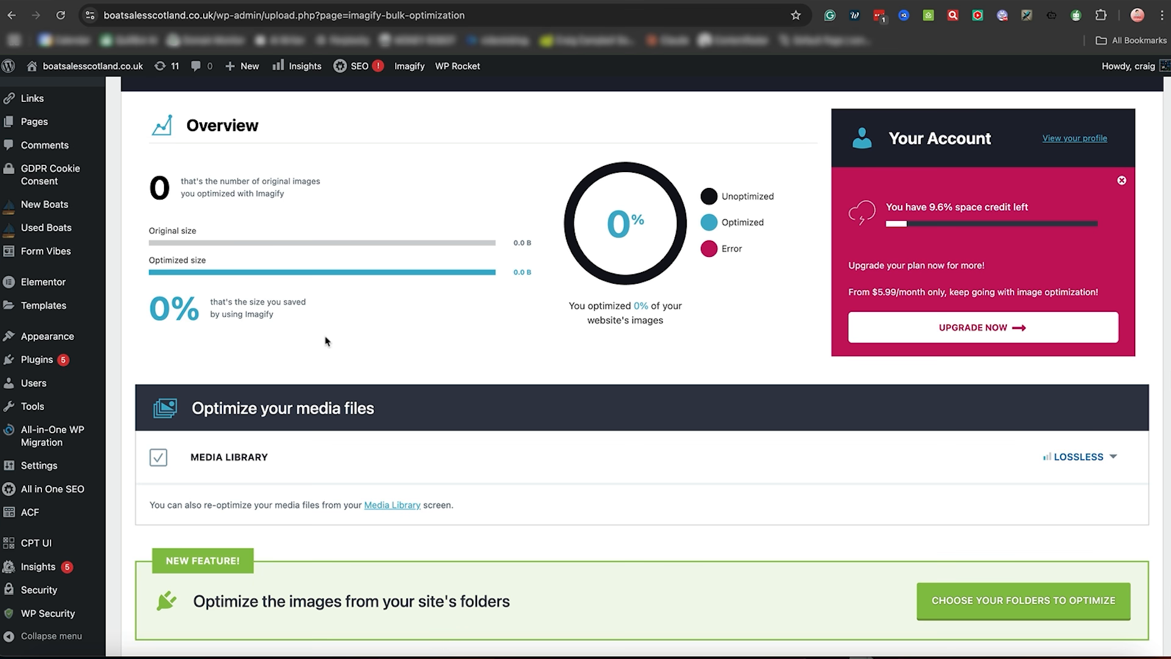
scroll(326, 340, "down", 2)
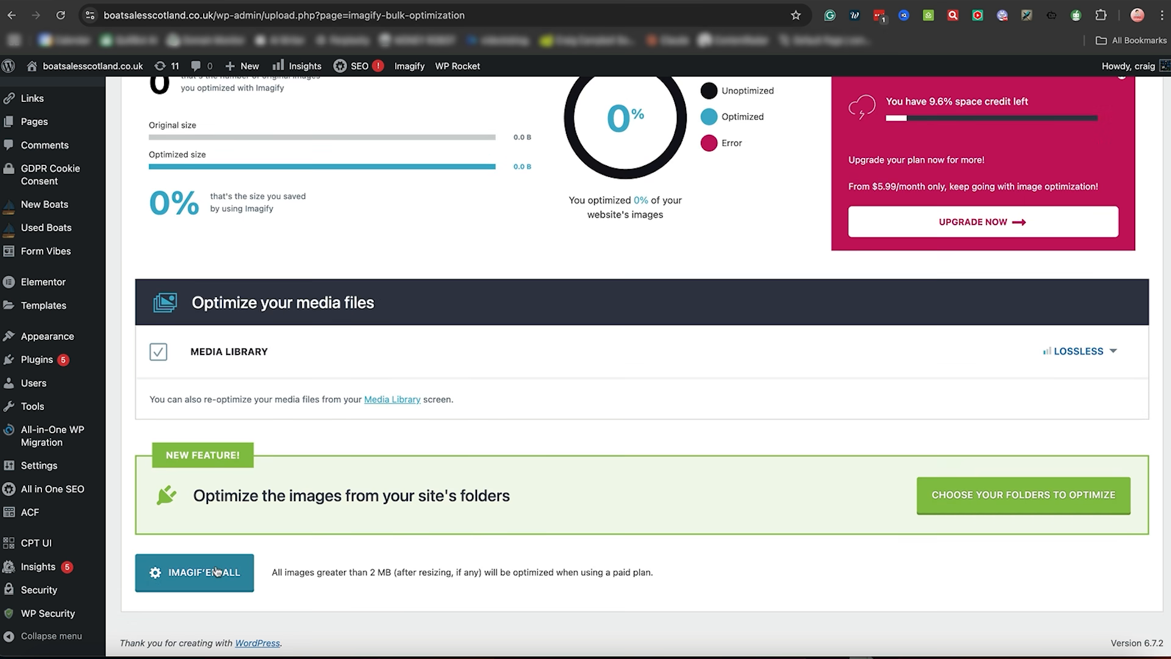
left_click(217, 572)
left_click(594, 483)
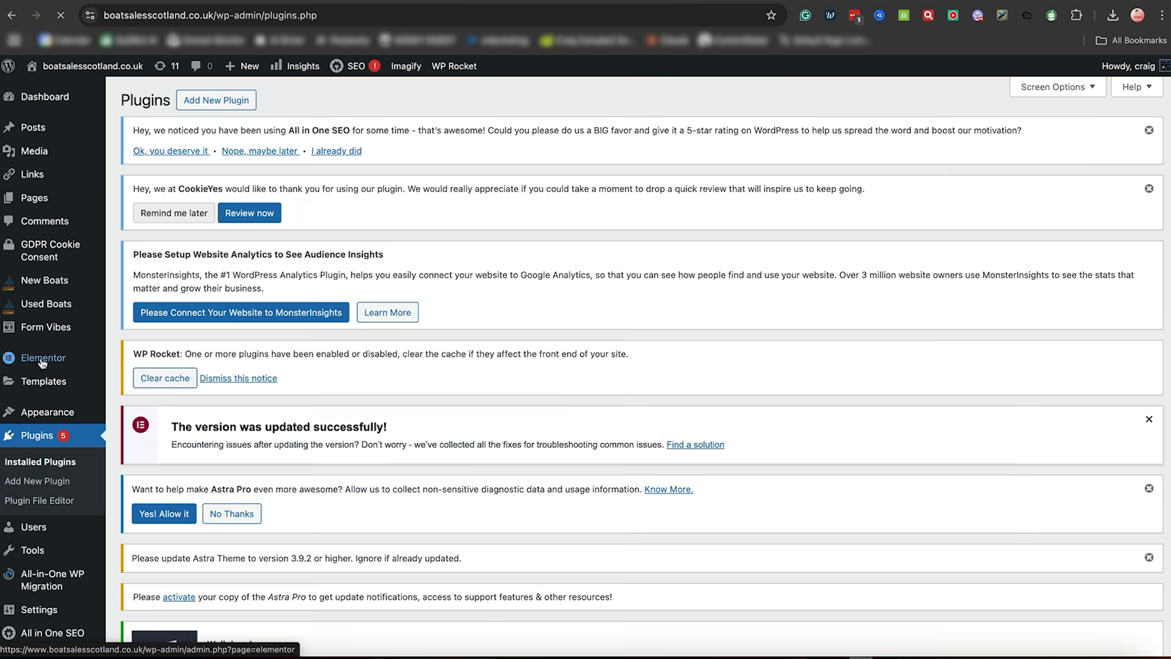
Return to WP Rocket's settings and look over the Add-ons and Tools pages
left_click_drag(426, 406, 461, 464)
left_click(167, 438)
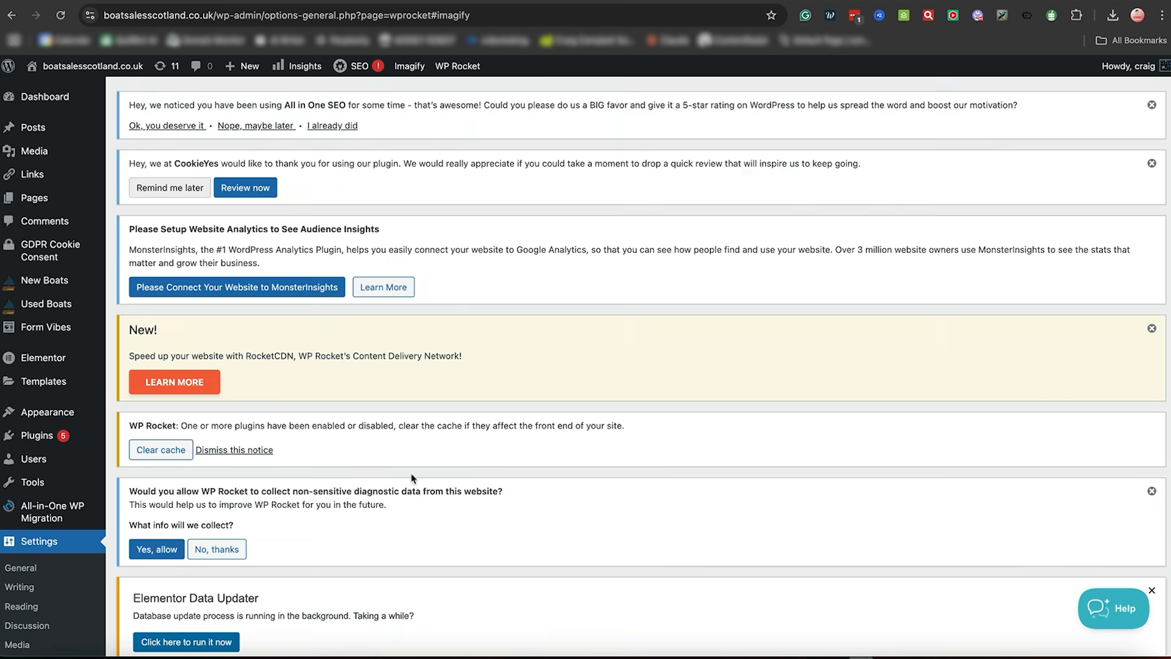
left_click_drag(411, 479, 421, 656)
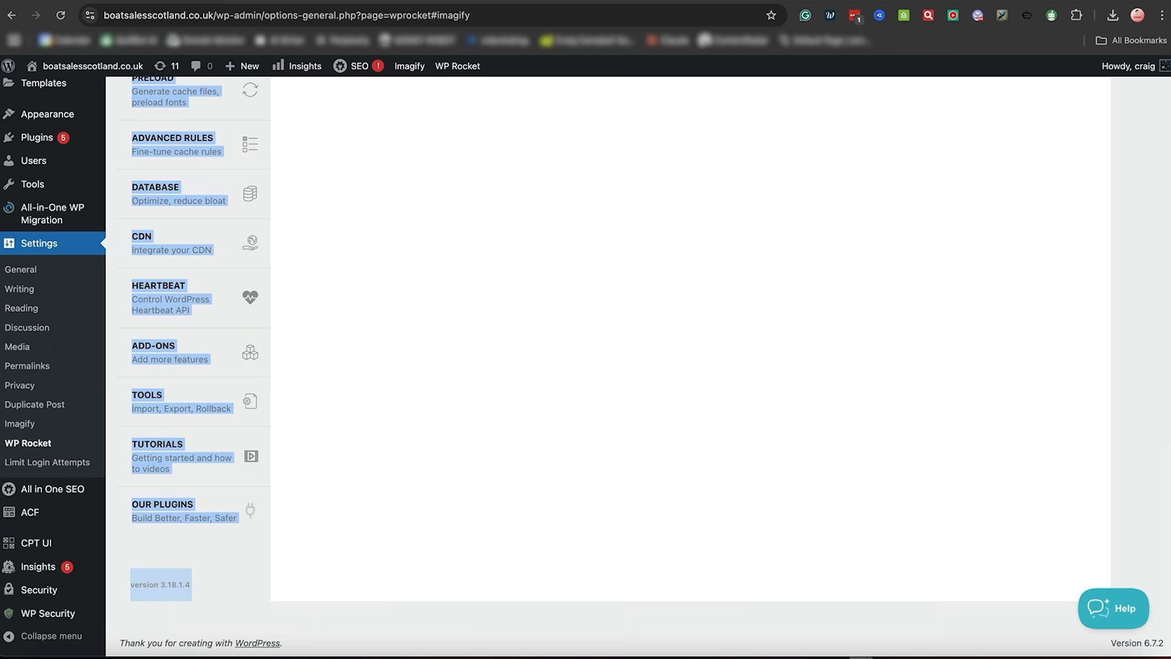
left_click(171, 353)
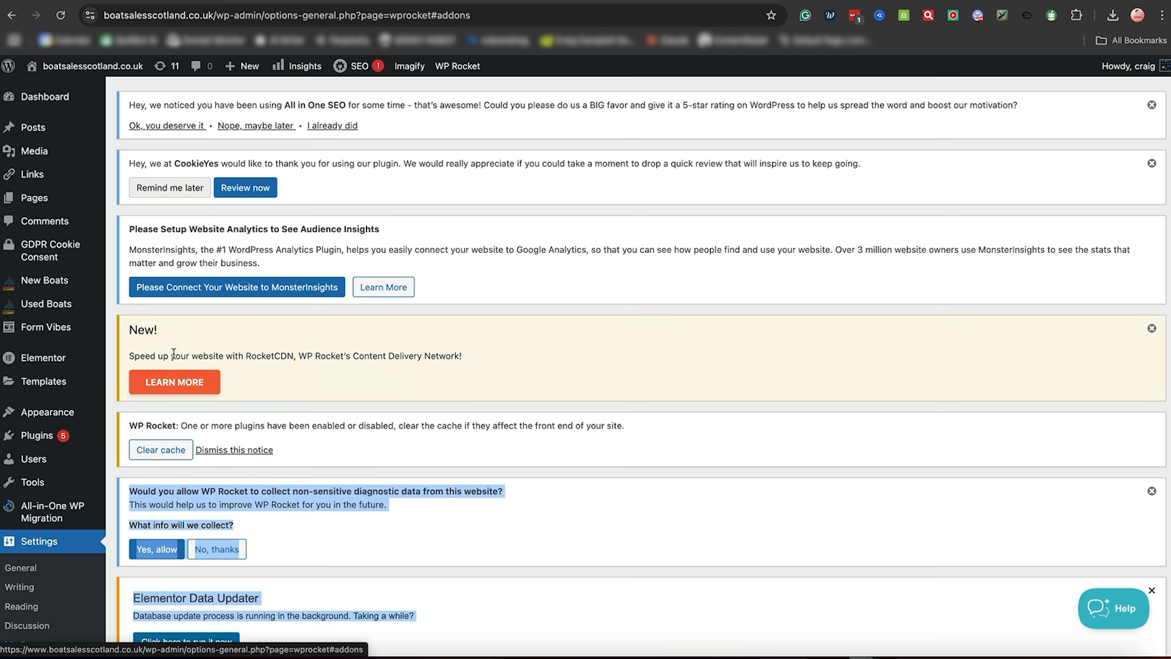
left_click_drag(563, 576, 571, 76)
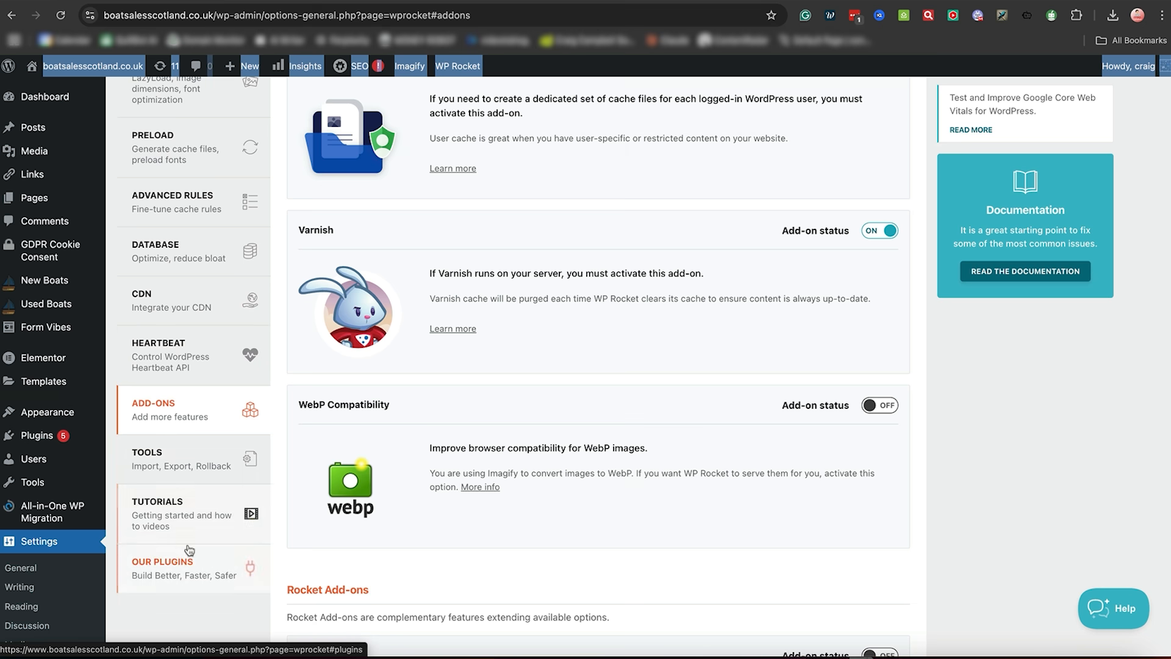
left_click(187, 481)
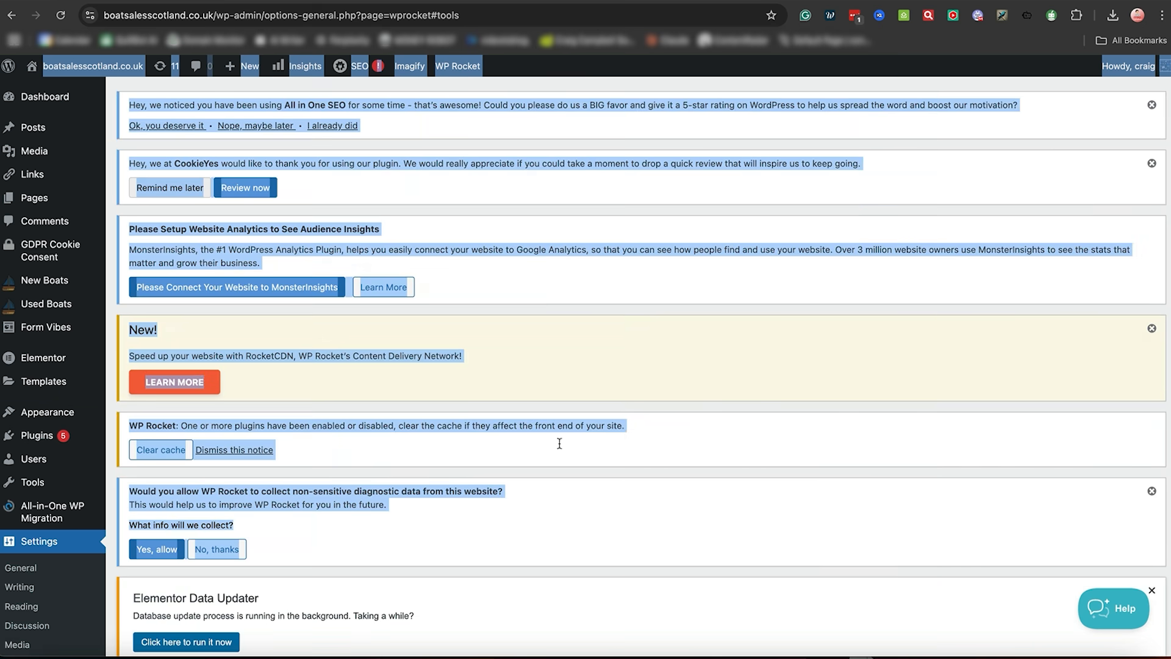
left_click(600, 474)
left_click_drag(601, 474, 577, 141)
In File Optimization, enable Optimize CSS delivery, activate the Remove Unused CSS method and save the changes
left_click(170, 318)
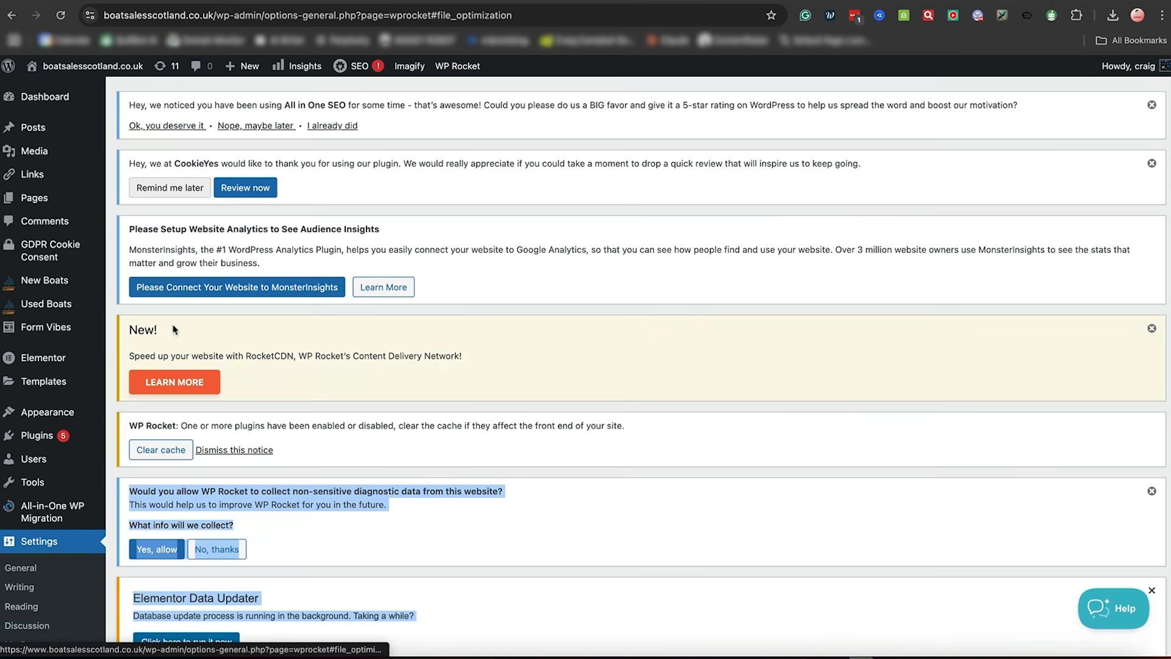
left_click(592, 527)
scroll(591, 527, "down", 10)
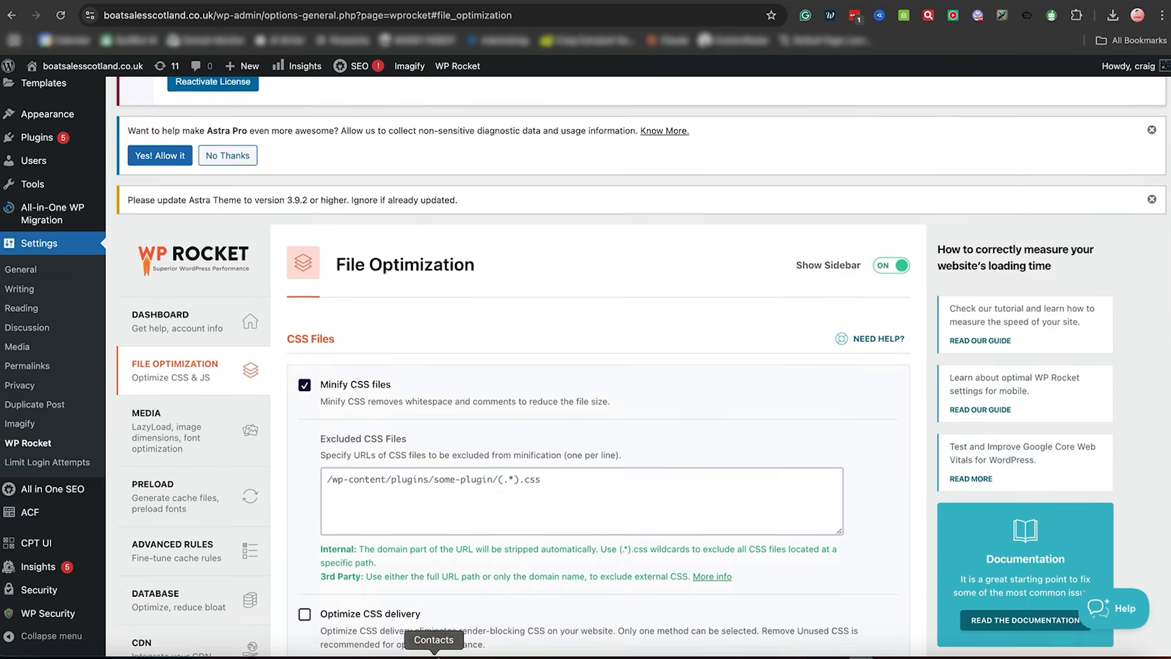
left_click(307, 428)
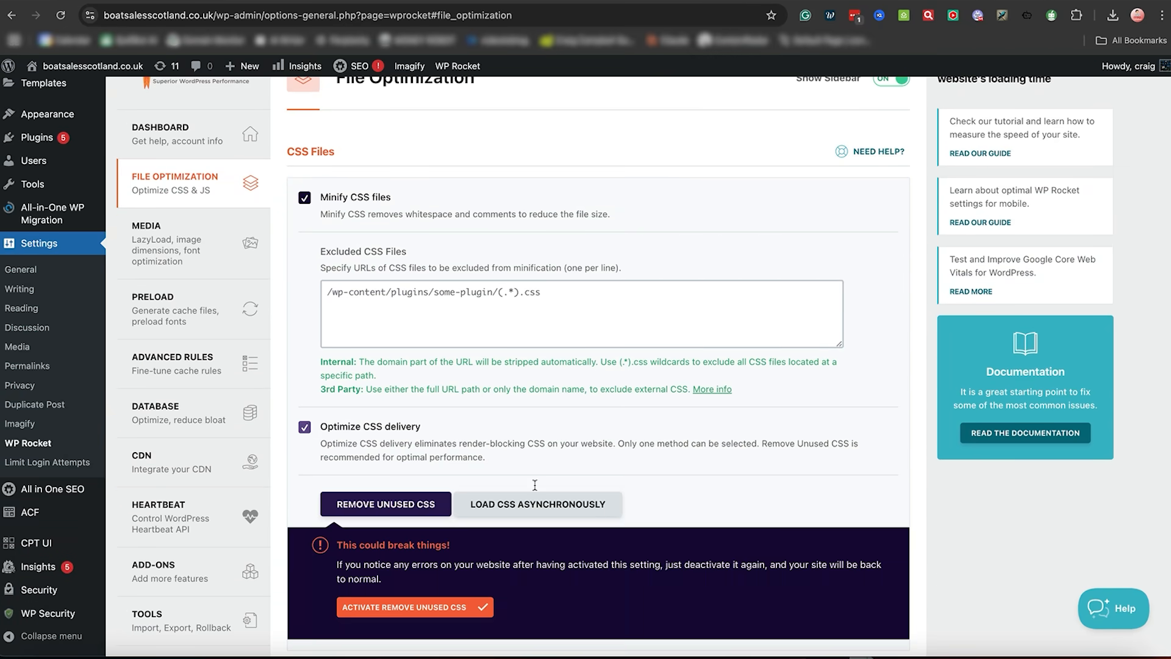
left_click(438, 605)
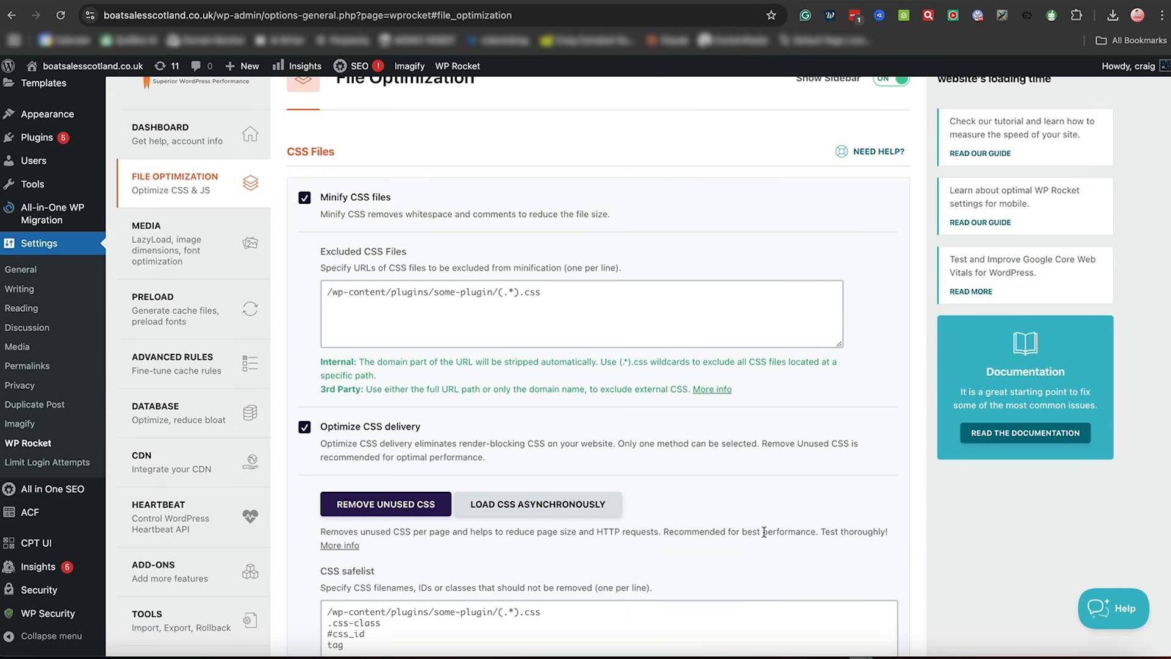
left_click_drag(764, 532, 762, 656)
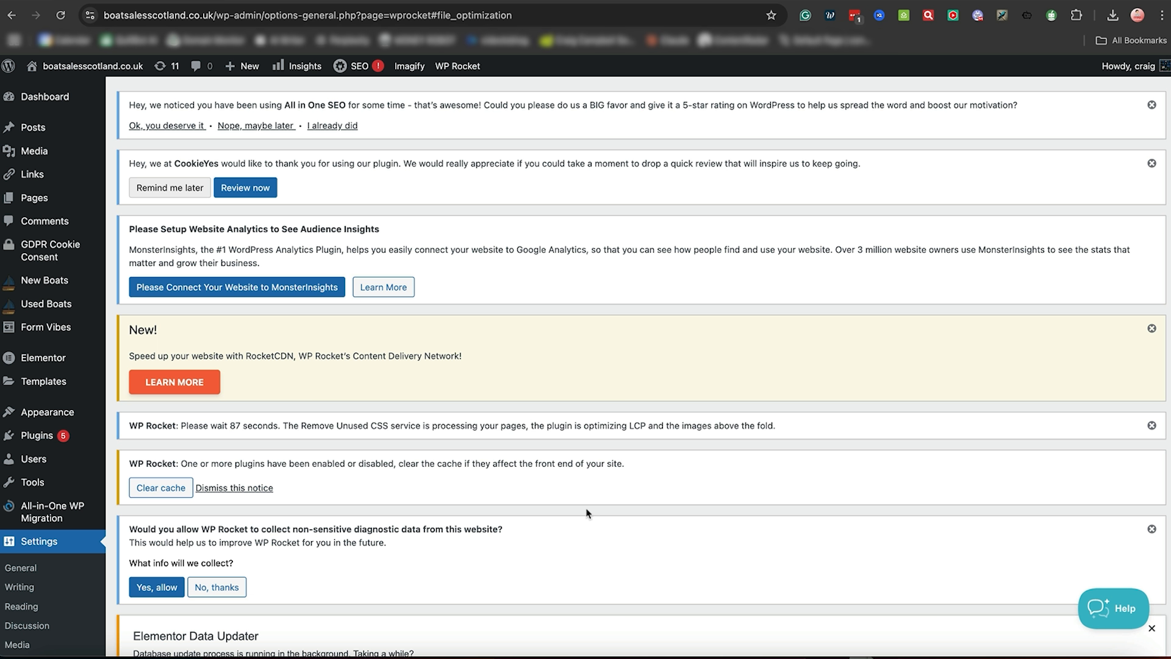
Look over the Media page's LazyLoad, image dimensions and Google Fonts settings
left_click_drag(587, 512, 596, 648)
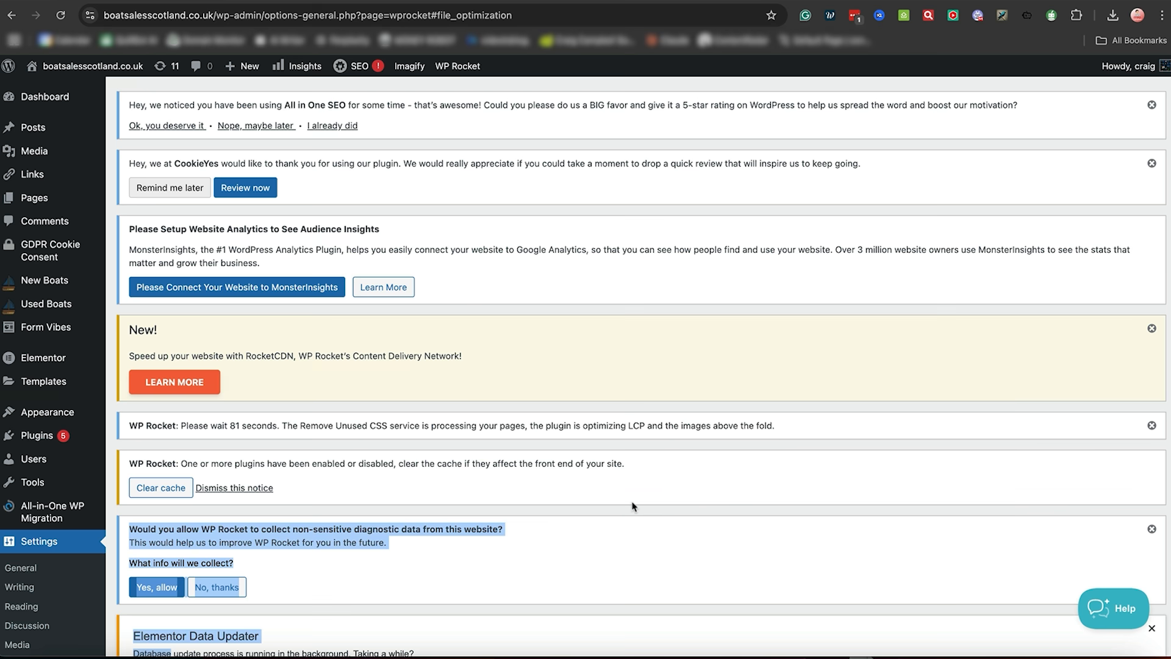
left_click_drag(633, 505, 651, 338)
left_click(222, 360)
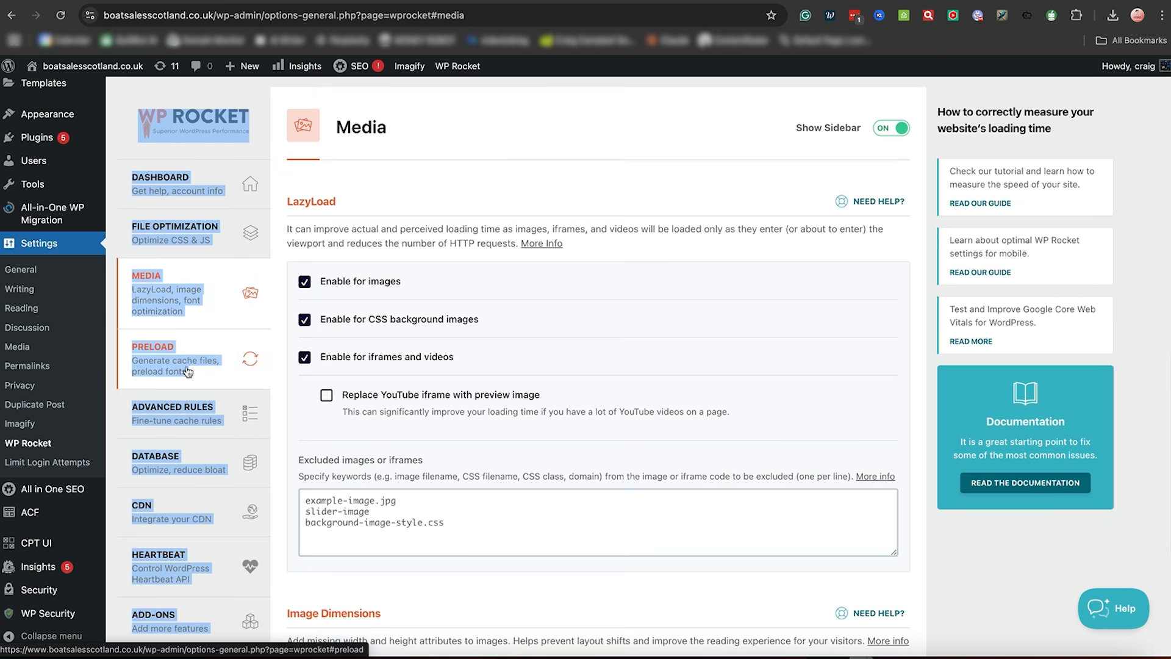
left_click_drag(492, 359, 513, 217)
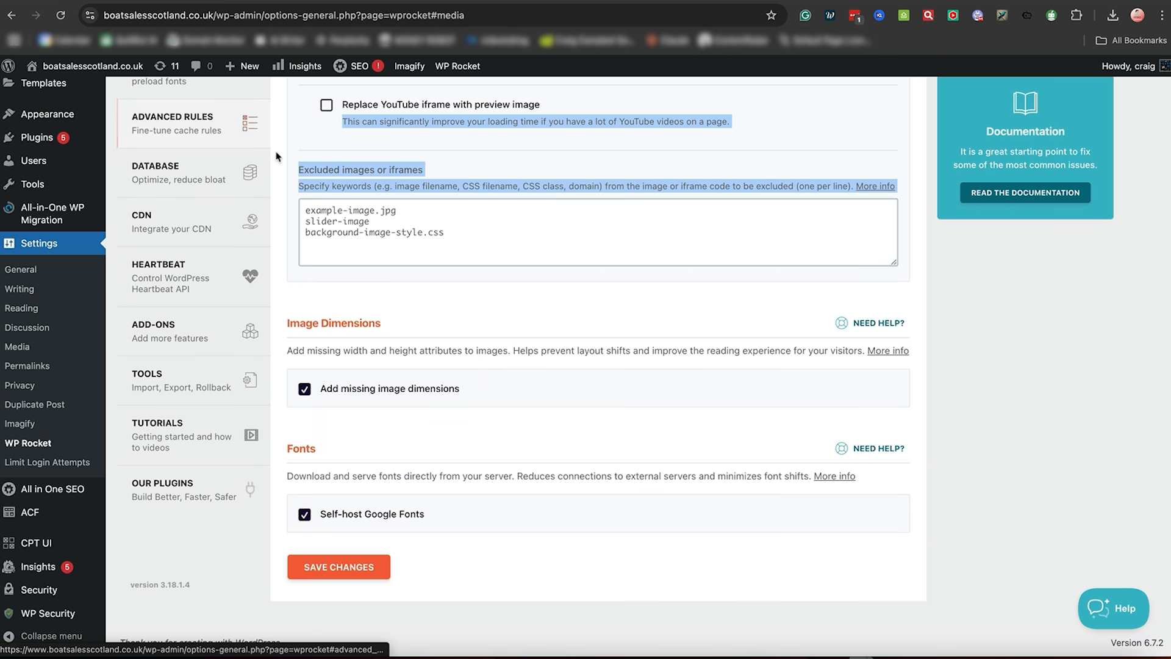
Look over WP Rocket's Database, Preload, Advanced Rules, CDN and Heartbeat settings pages
left_click(200, 175)
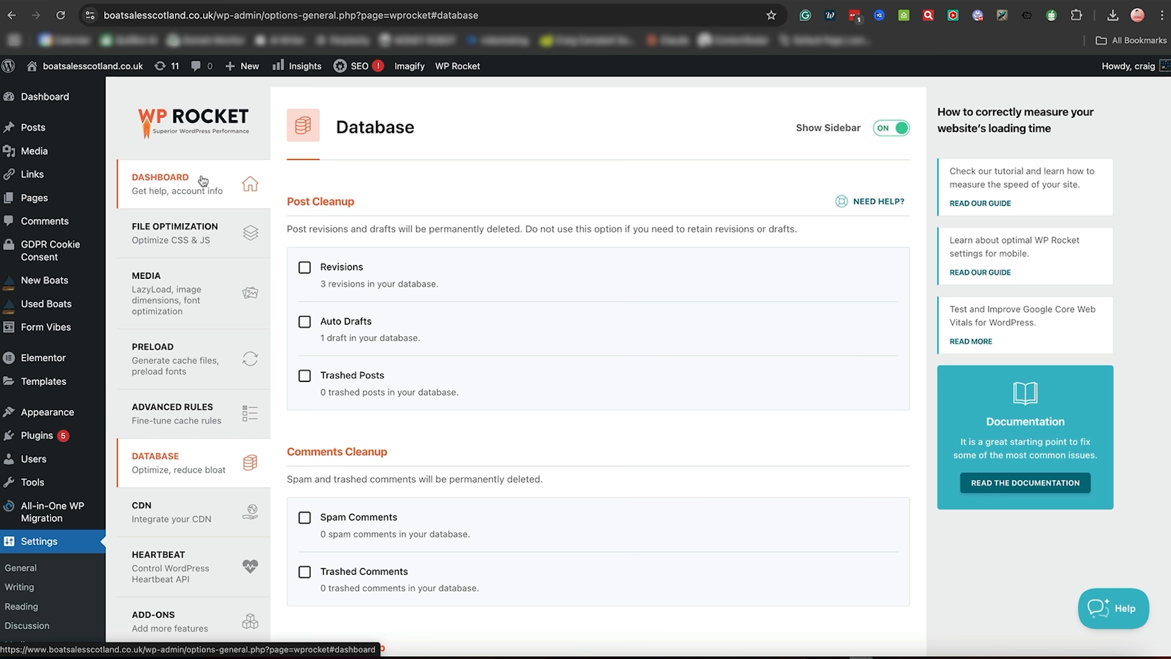
left_click(198, 367)
left_click(198, 407)
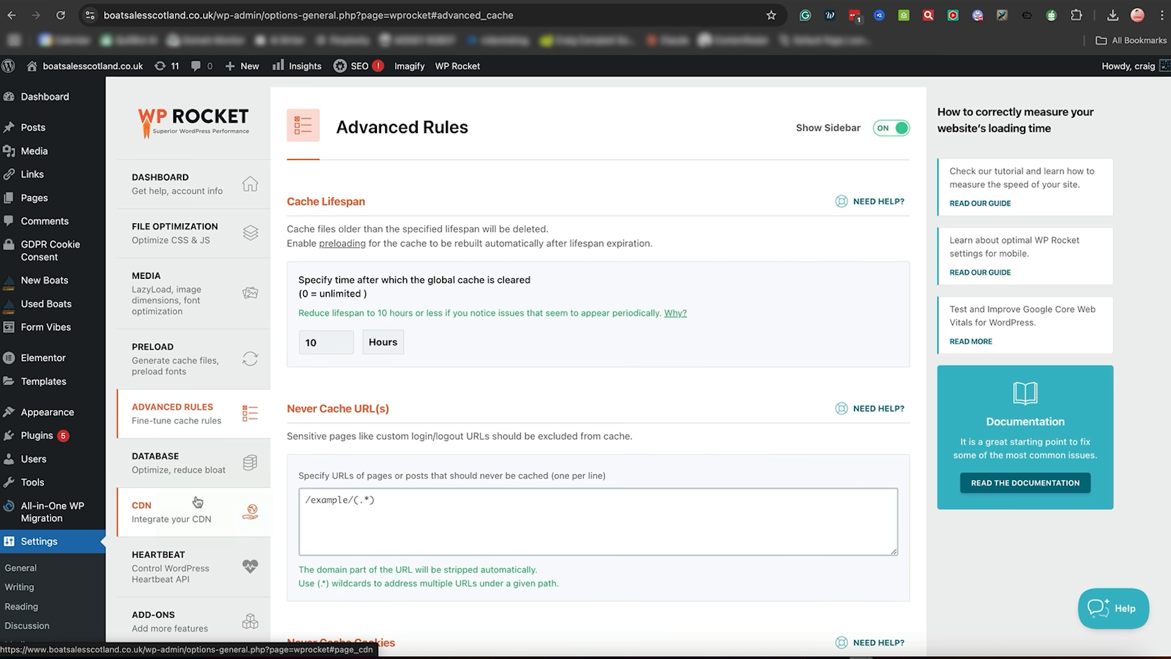
left_click(211, 514)
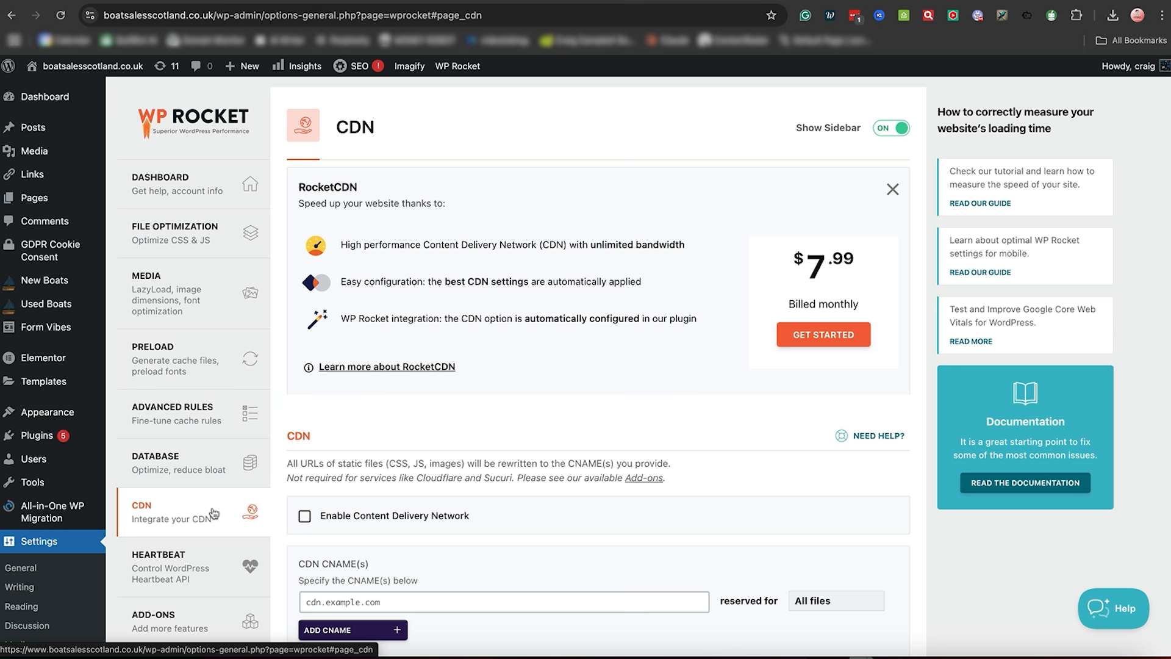
left_click(210, 564)
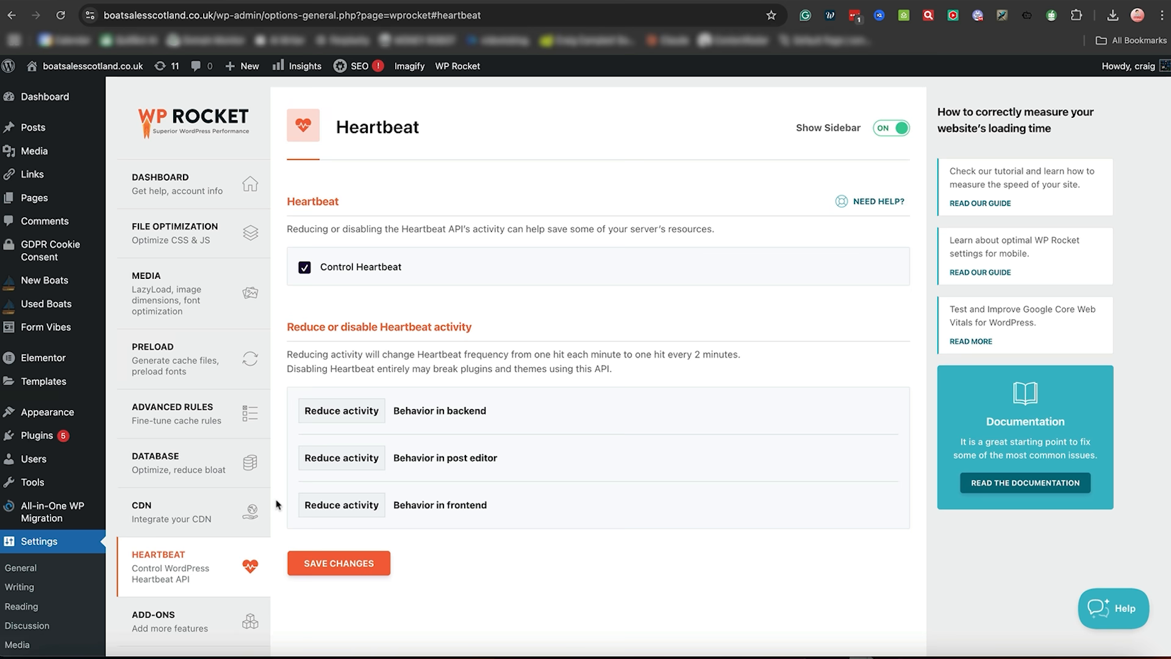
Look over WP Rocket's Add-ons, Tools, Tutorials and Our Plugins pages
scroll(277, 504, "down", 5)
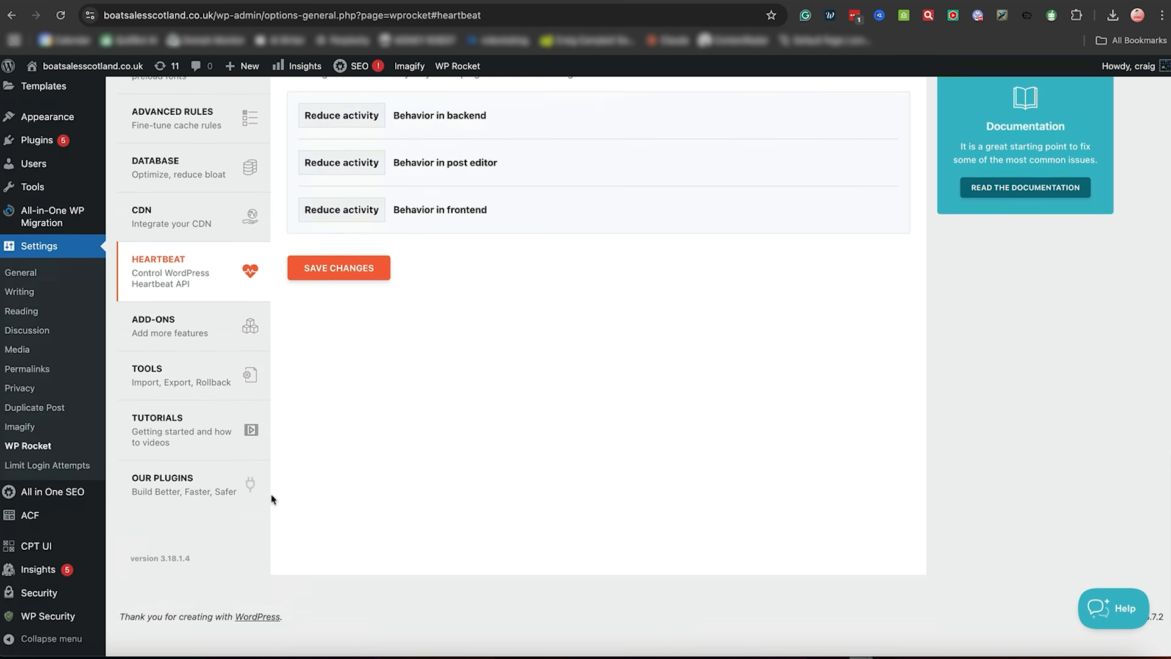
left_click(191, 359)
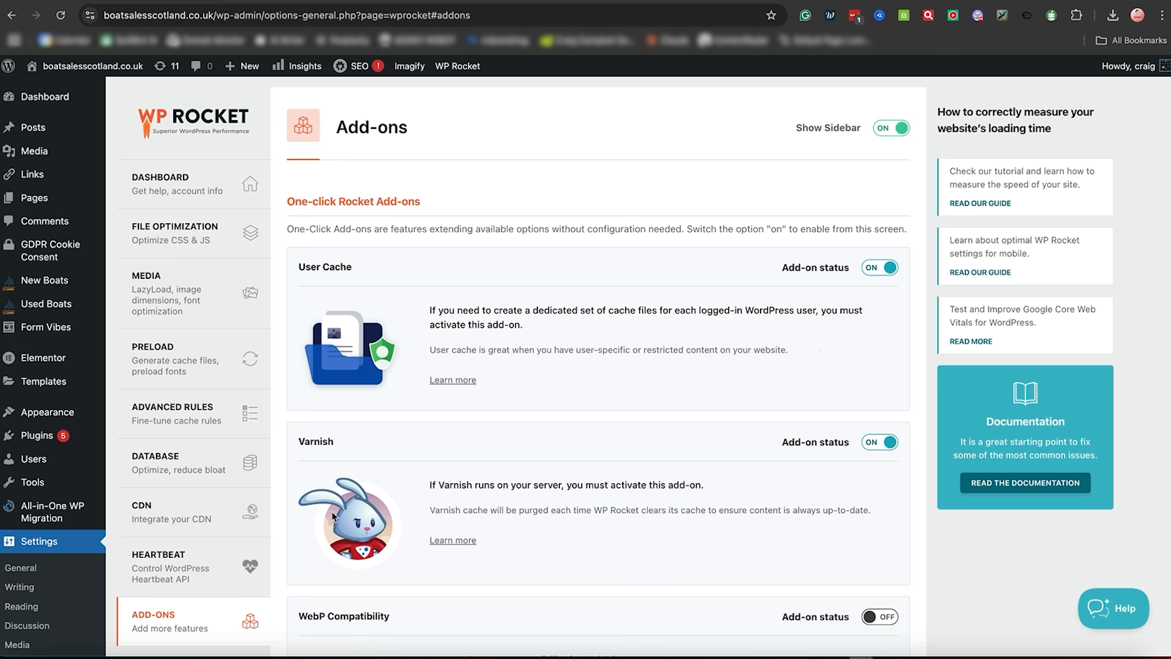
scroll(281, 558, "down", 4)
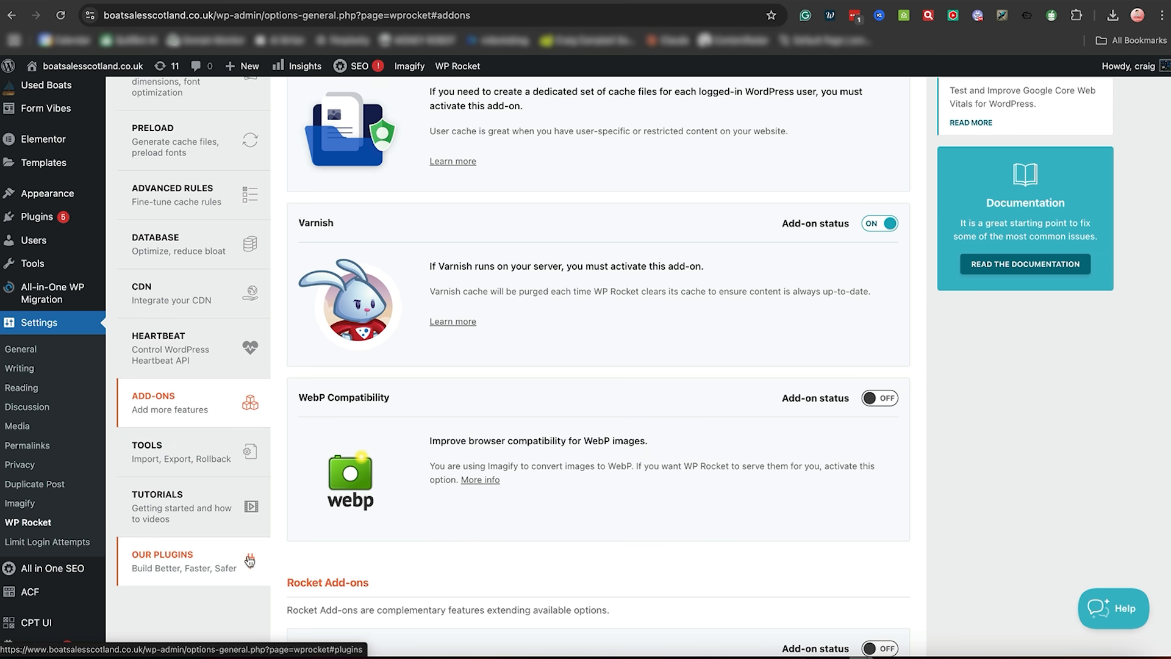
left_click(172, 457)
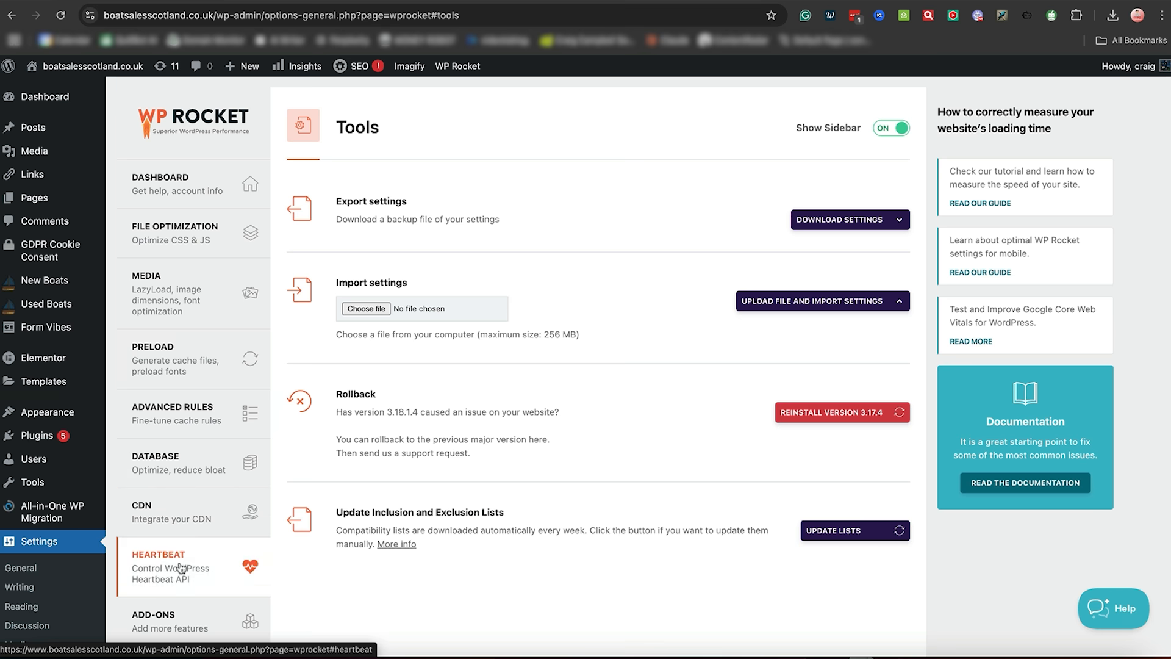
left_click_drag(275, 465, 192, 474)
left_click(192, 475)
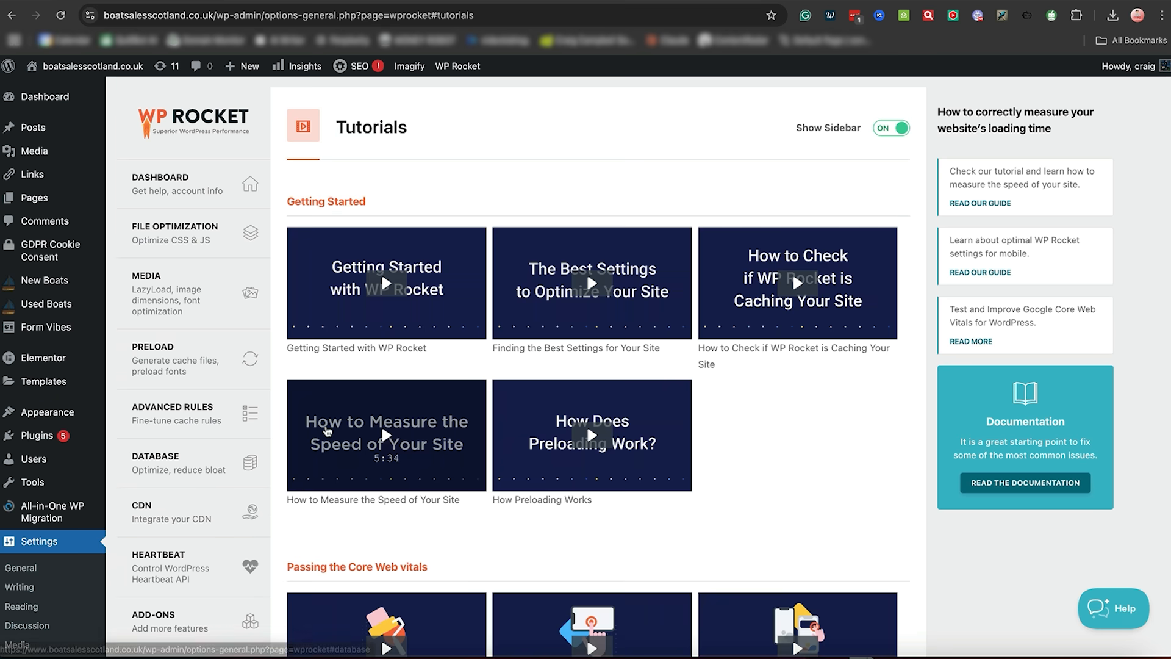
scroll(282, 523, "down", 10)
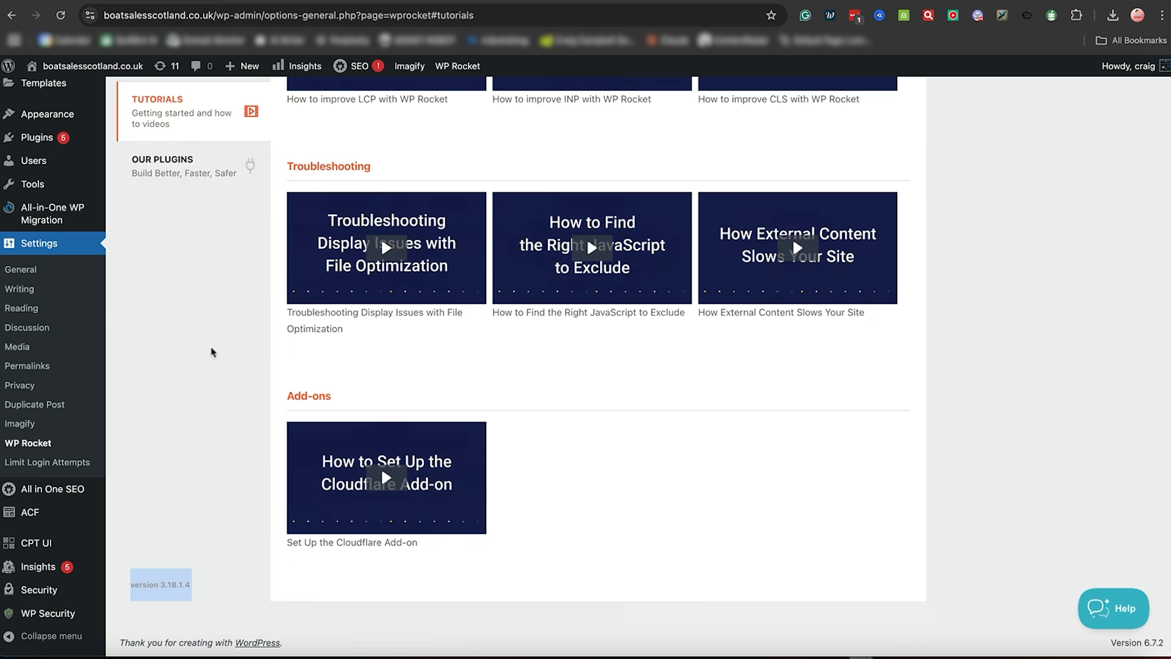
left_click(187, 173)
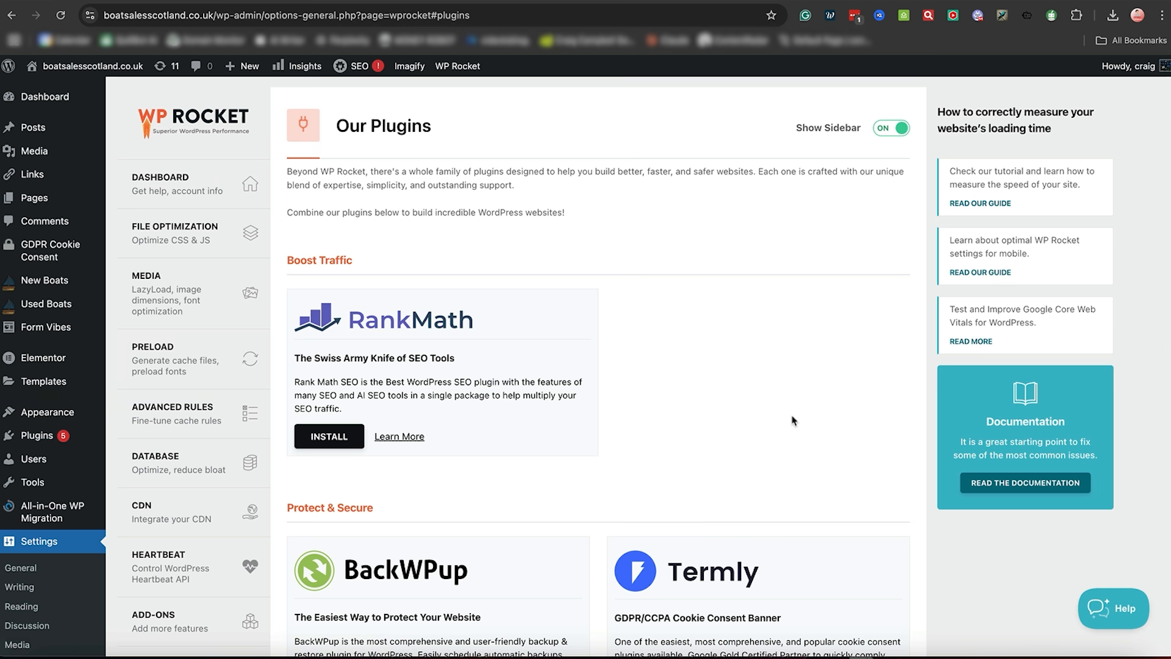
left_click_drag(793, 421, 800, 78)
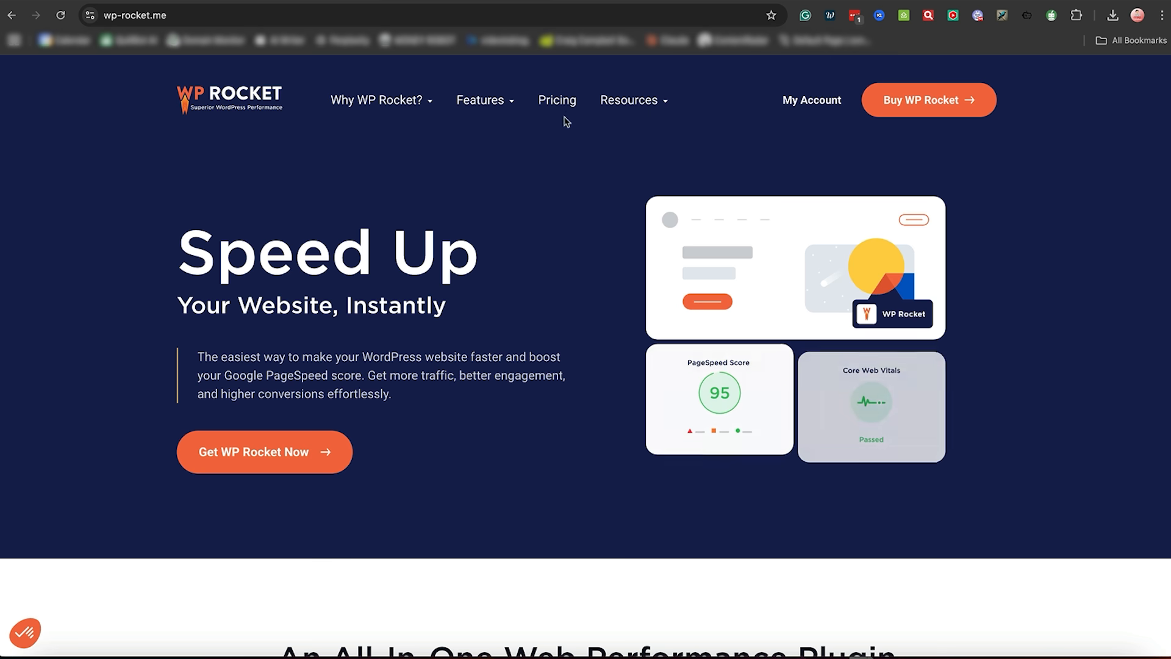
mouse_move(627, 99)
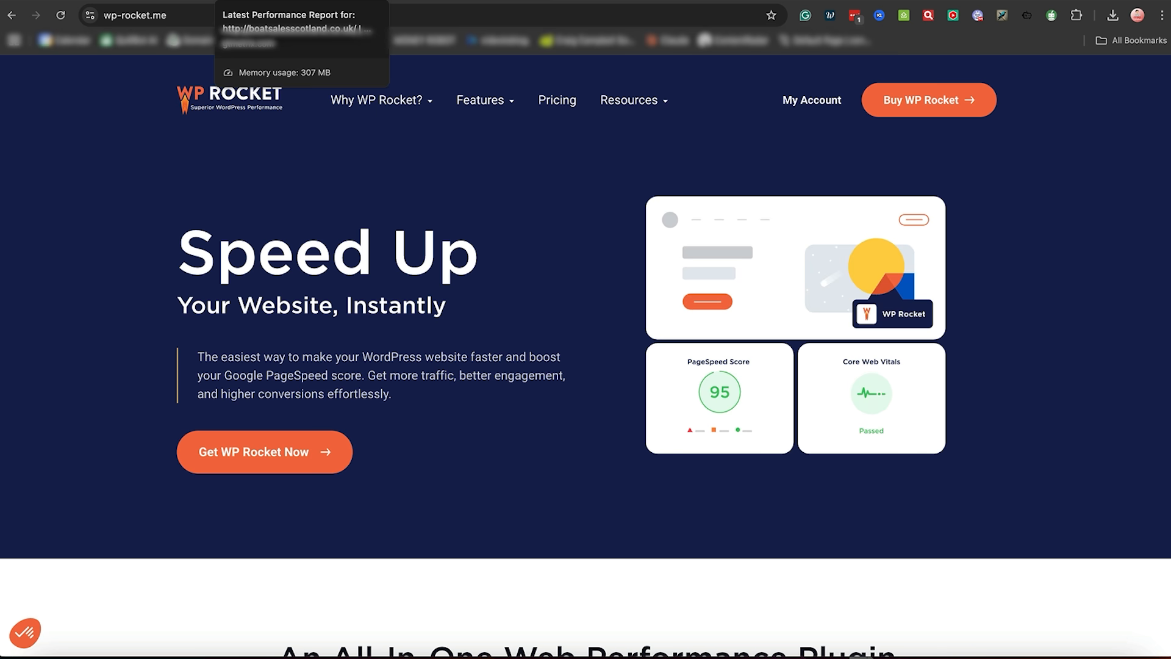
left_click(268, 1)
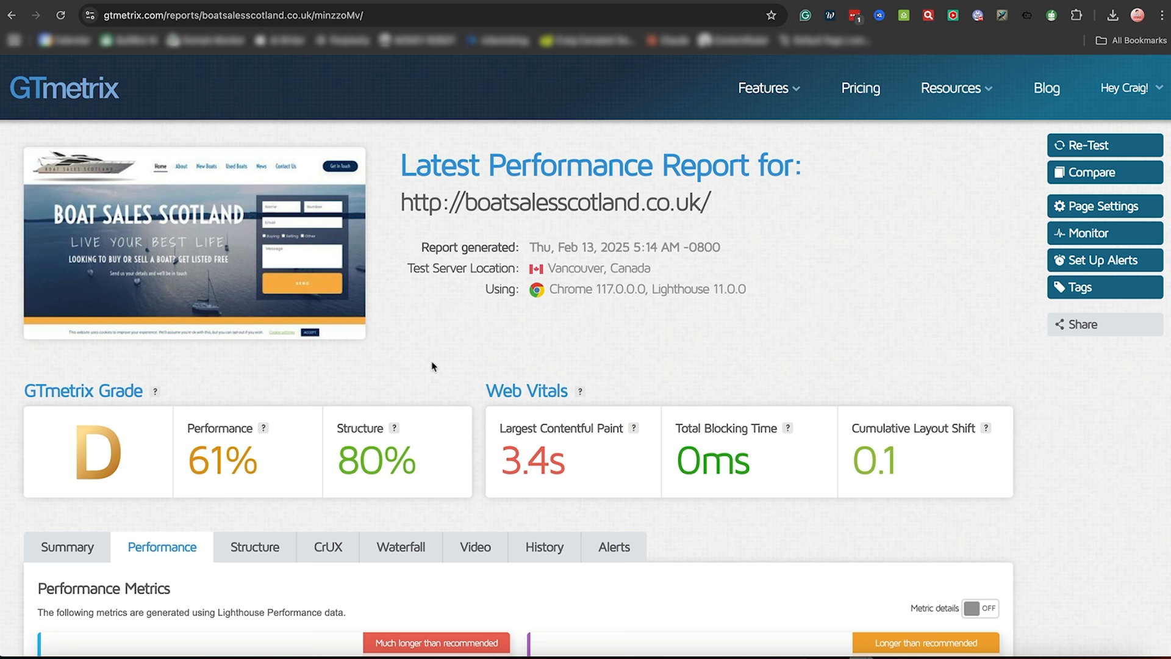
mouse_move(247, 473)
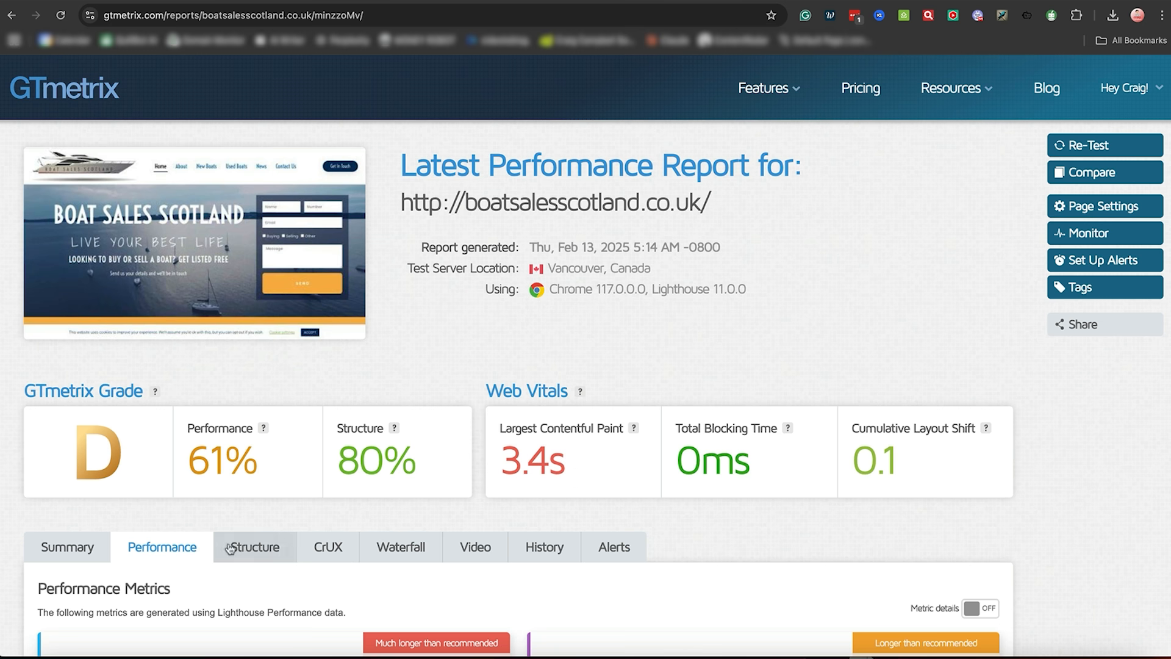
scroll(564, 514, "down", 5)
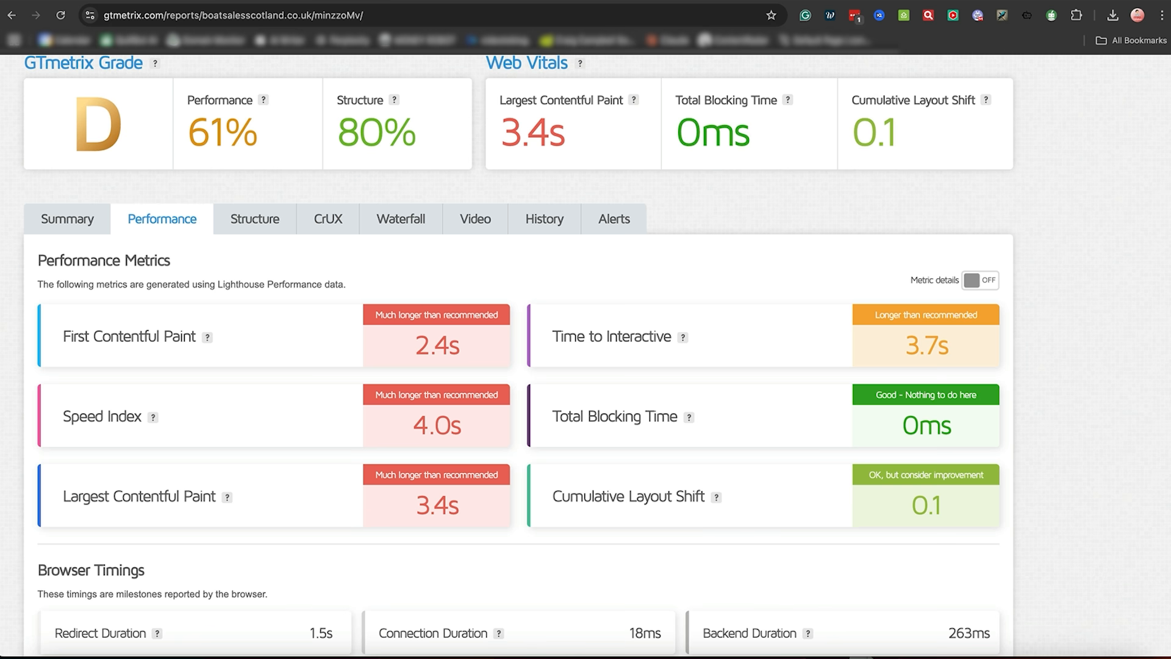
left_click(770, 0)
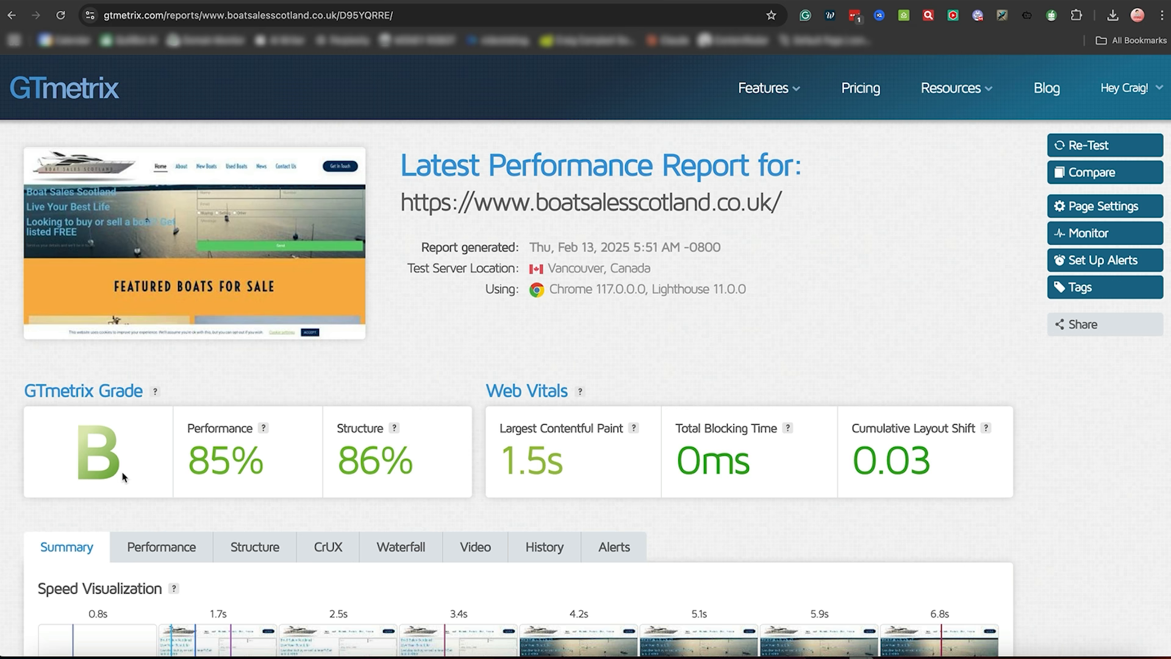
scroll(268, 470, "down", 1)
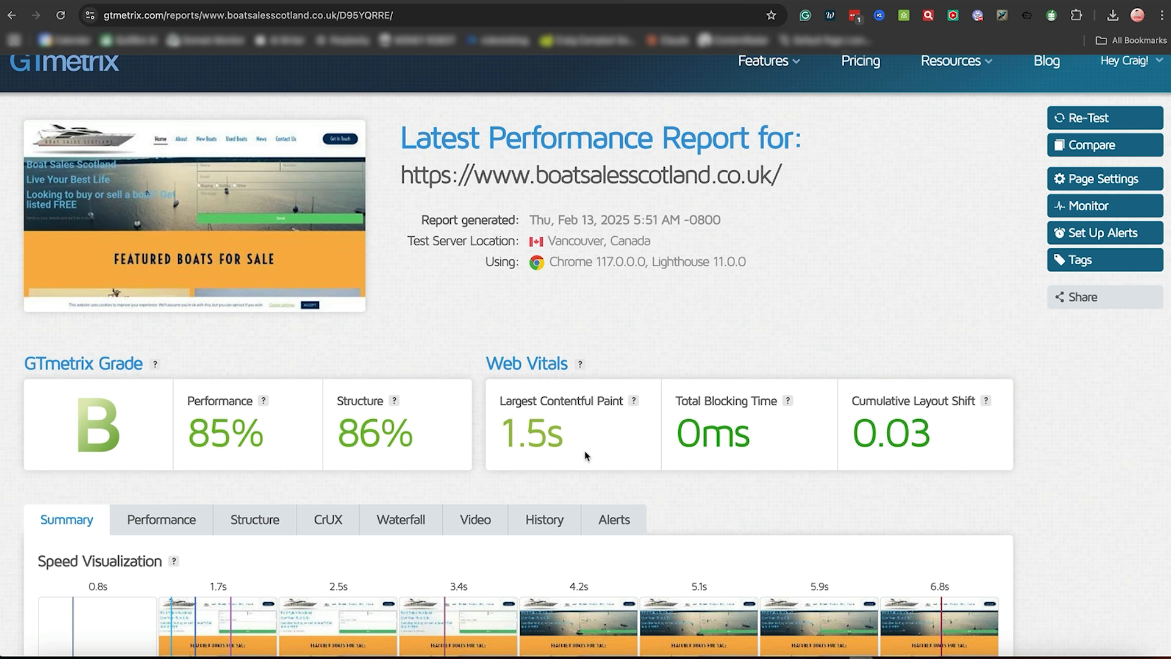
scroll(584, 450, "down", 3)
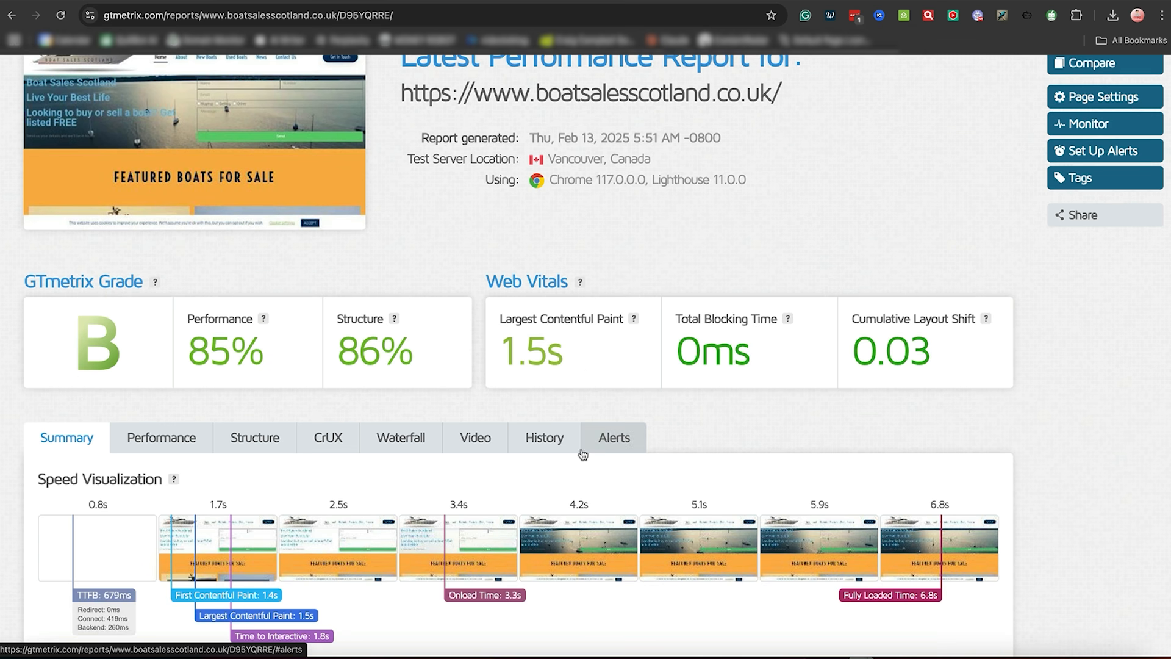
left_click(163, 445)
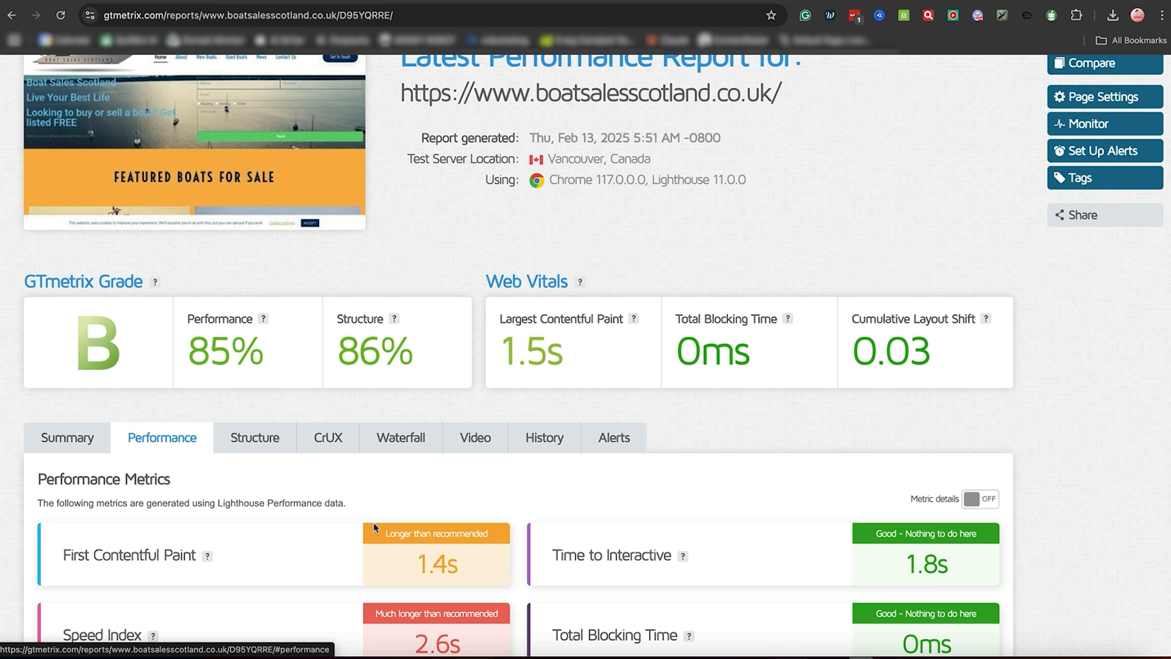
scroll(542, 495, "down", 6)
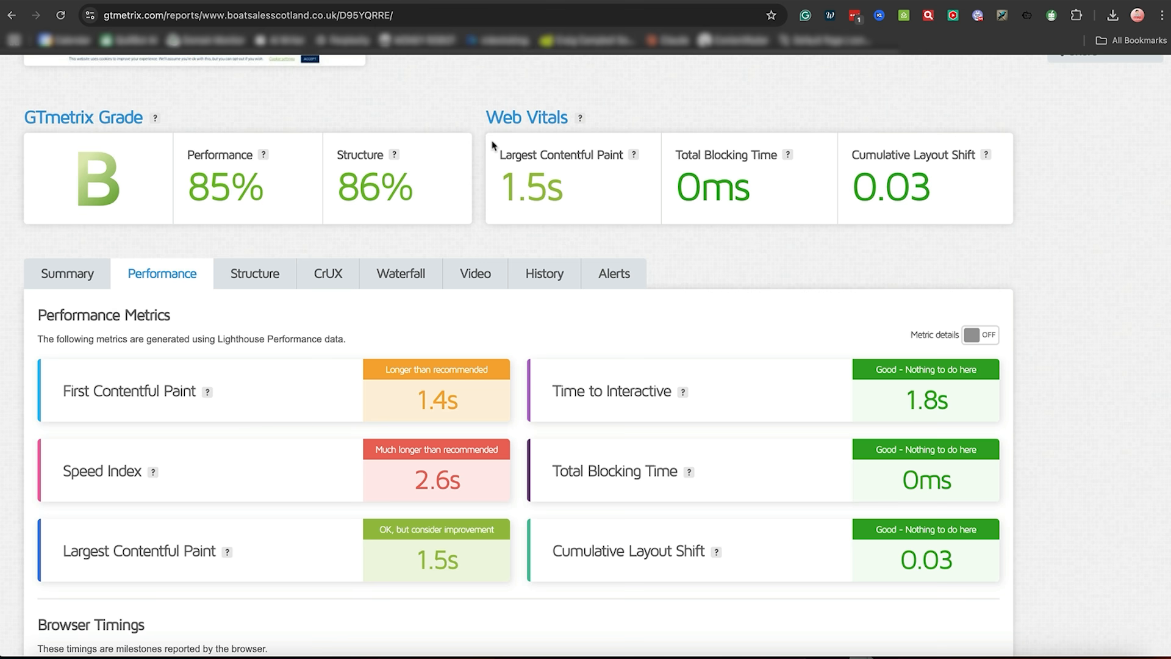
left_click(67, 274)
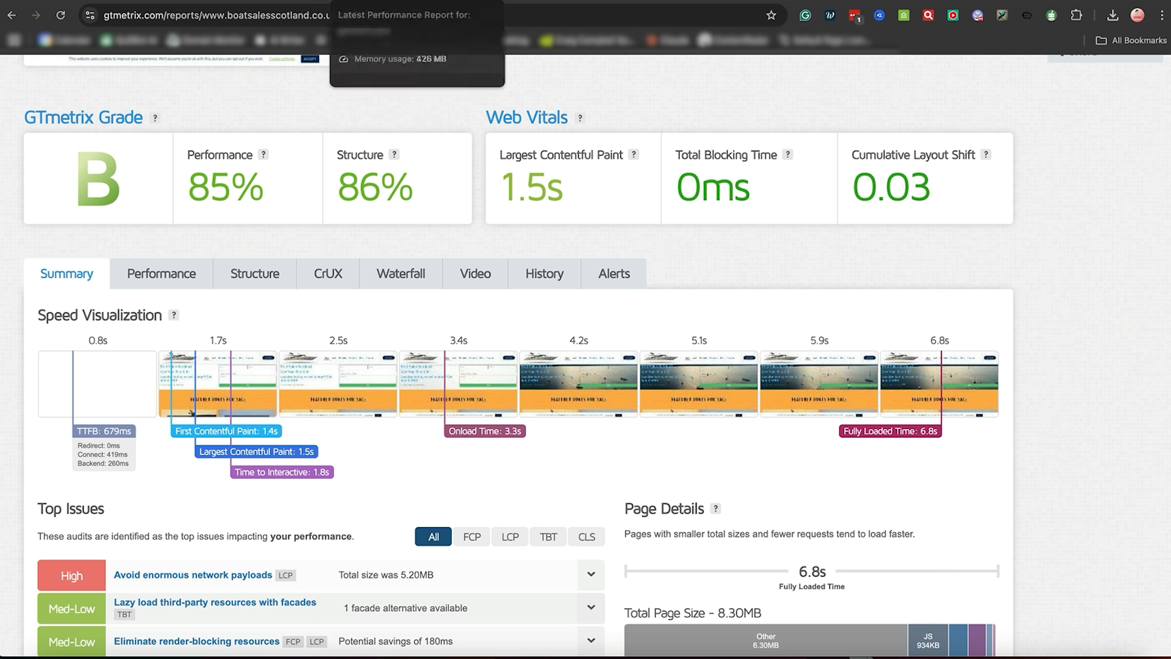
Return to WP Rocket's settings in WordPress and review the Our Plugins page and the CDN section
left_click(98, 1)
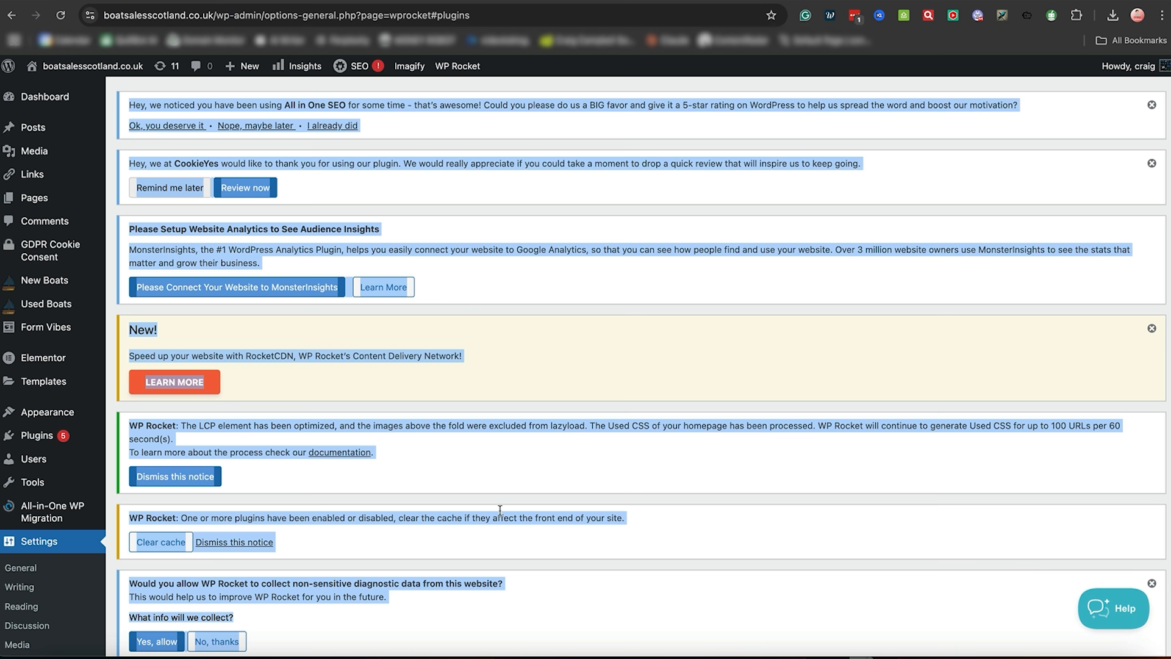
scroll(574, 531, "down", 15)
left_click_drag(571, 528, 710, 223)
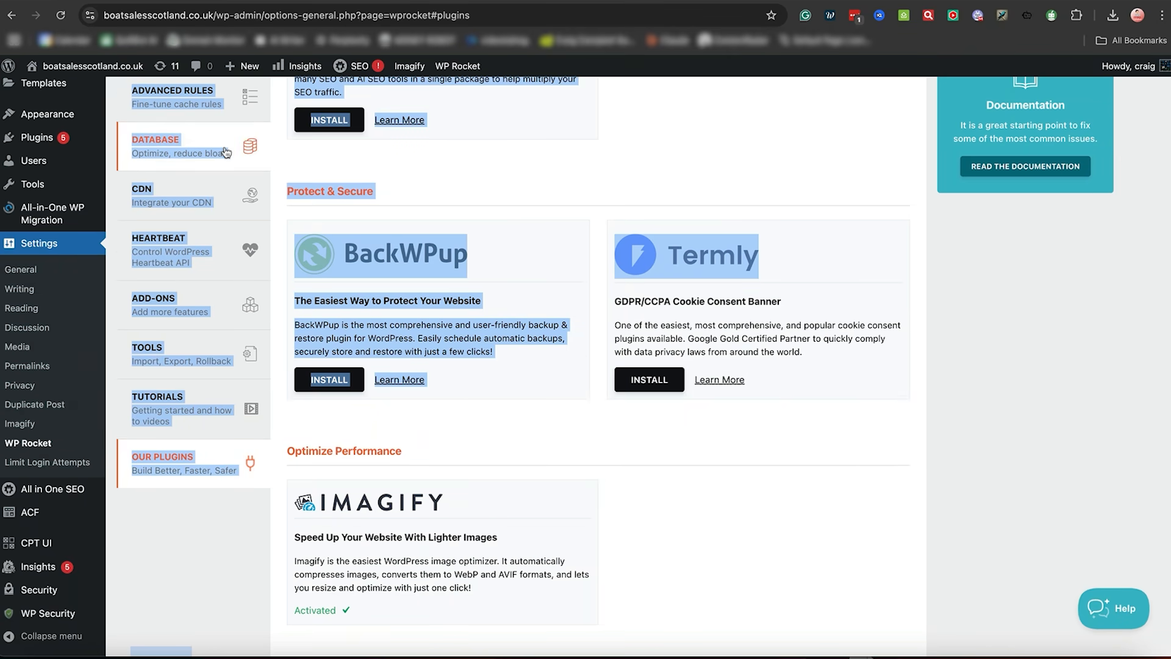
left_click(177, 195)
left_click(688, 422)
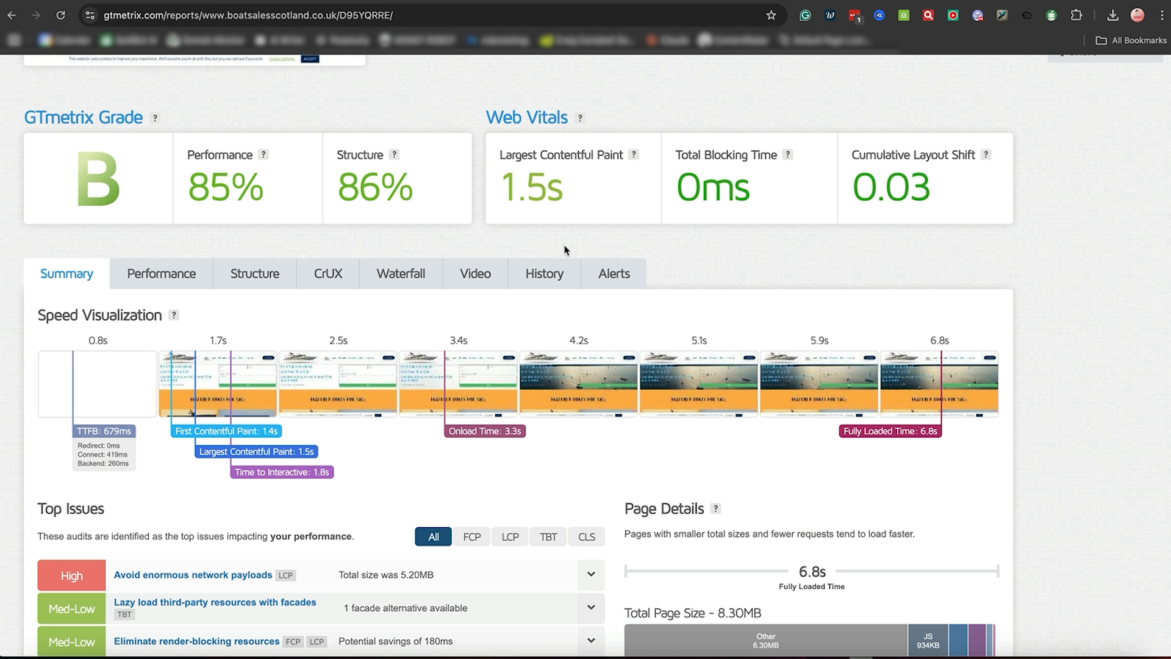
Highlight the Largest Contentful Paint value in the newer GTmetrix report
left_click_drag(502, 176, 566, 193)
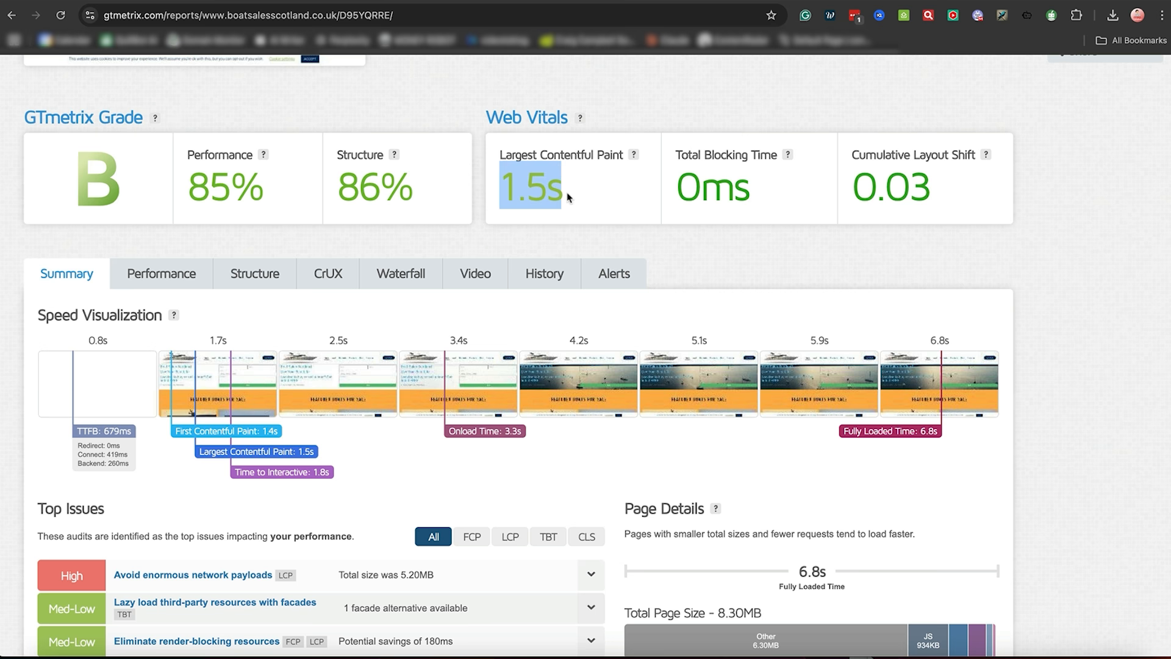